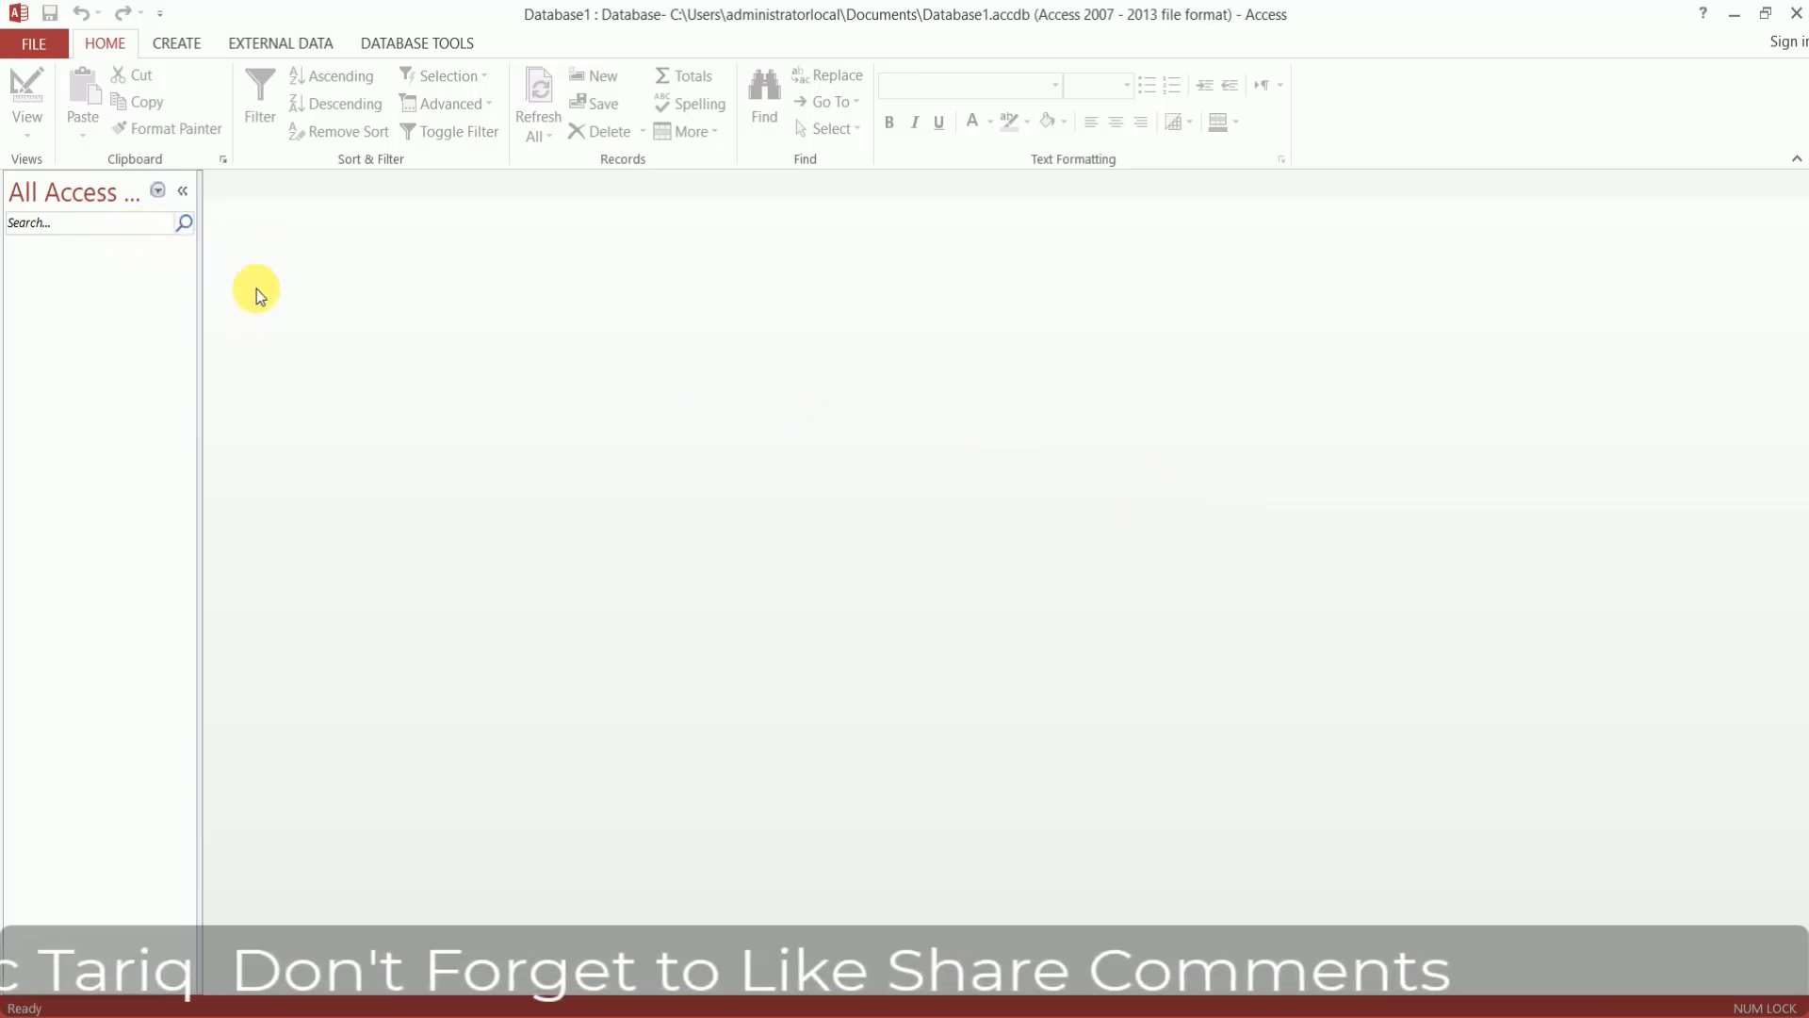
Review the navigation pane's category and group filter options, and collapse and expand the pane several times
click(130, 204)
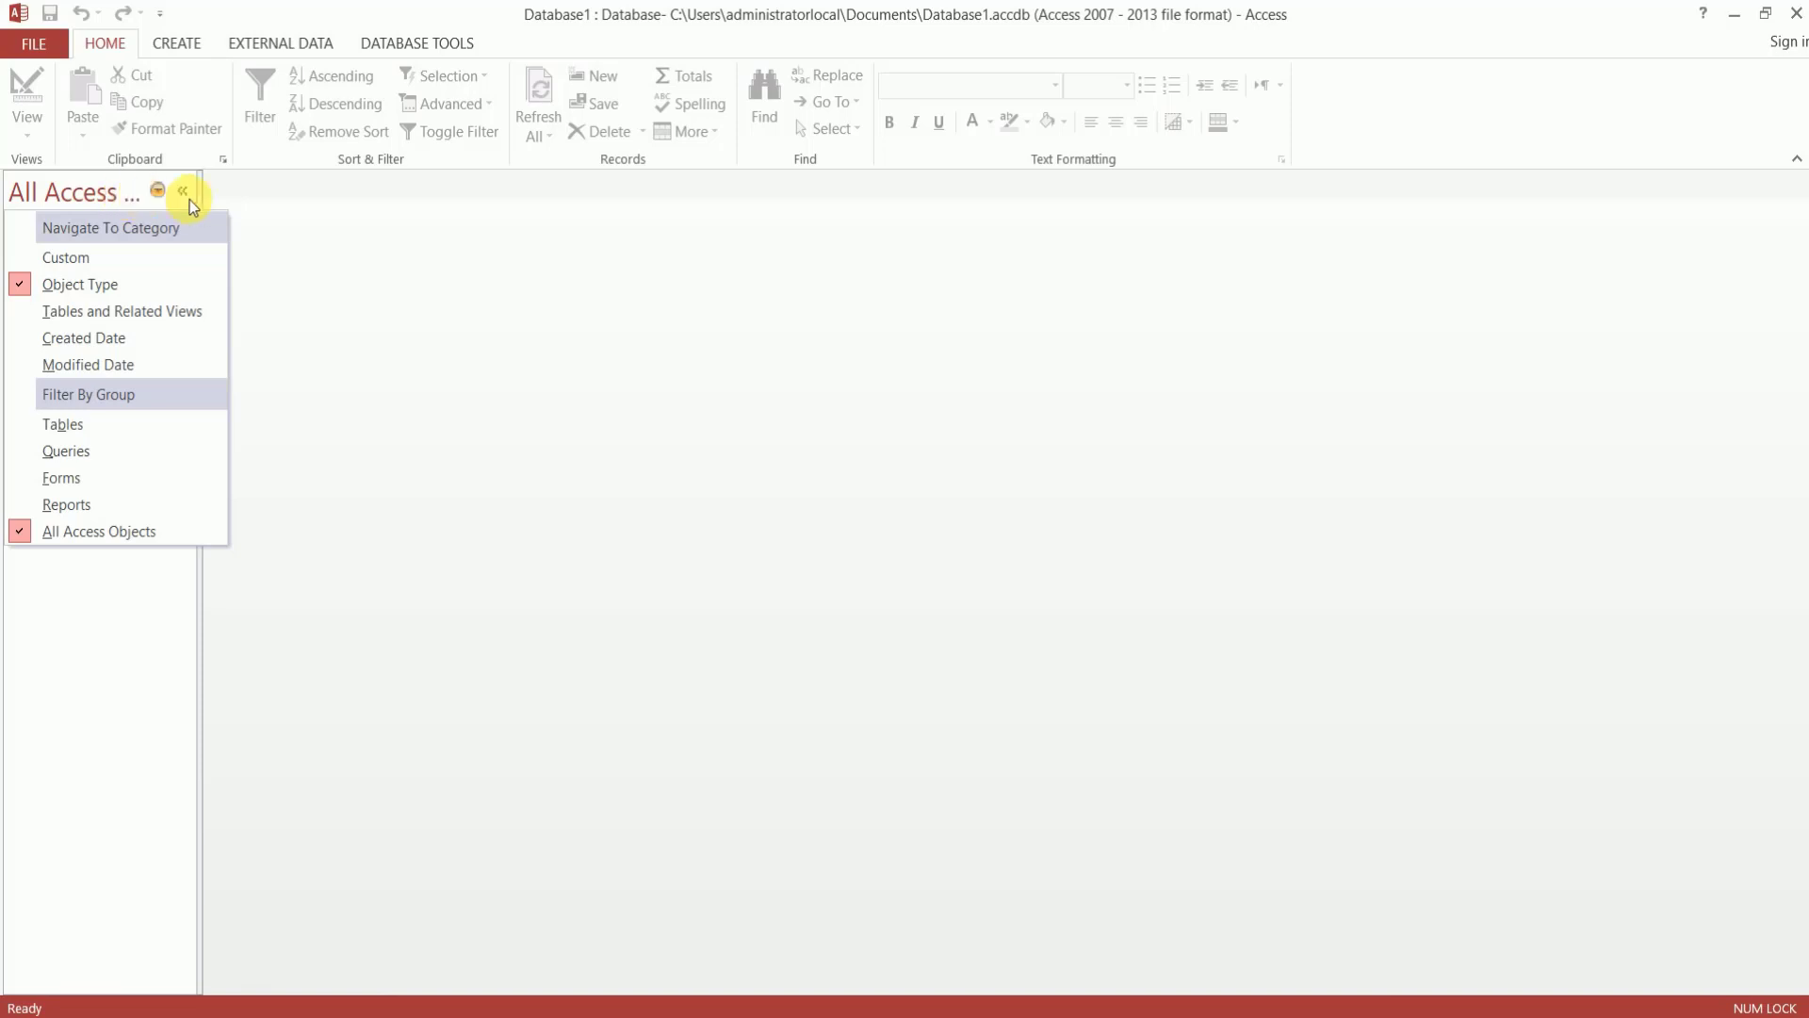
click(187, 194)
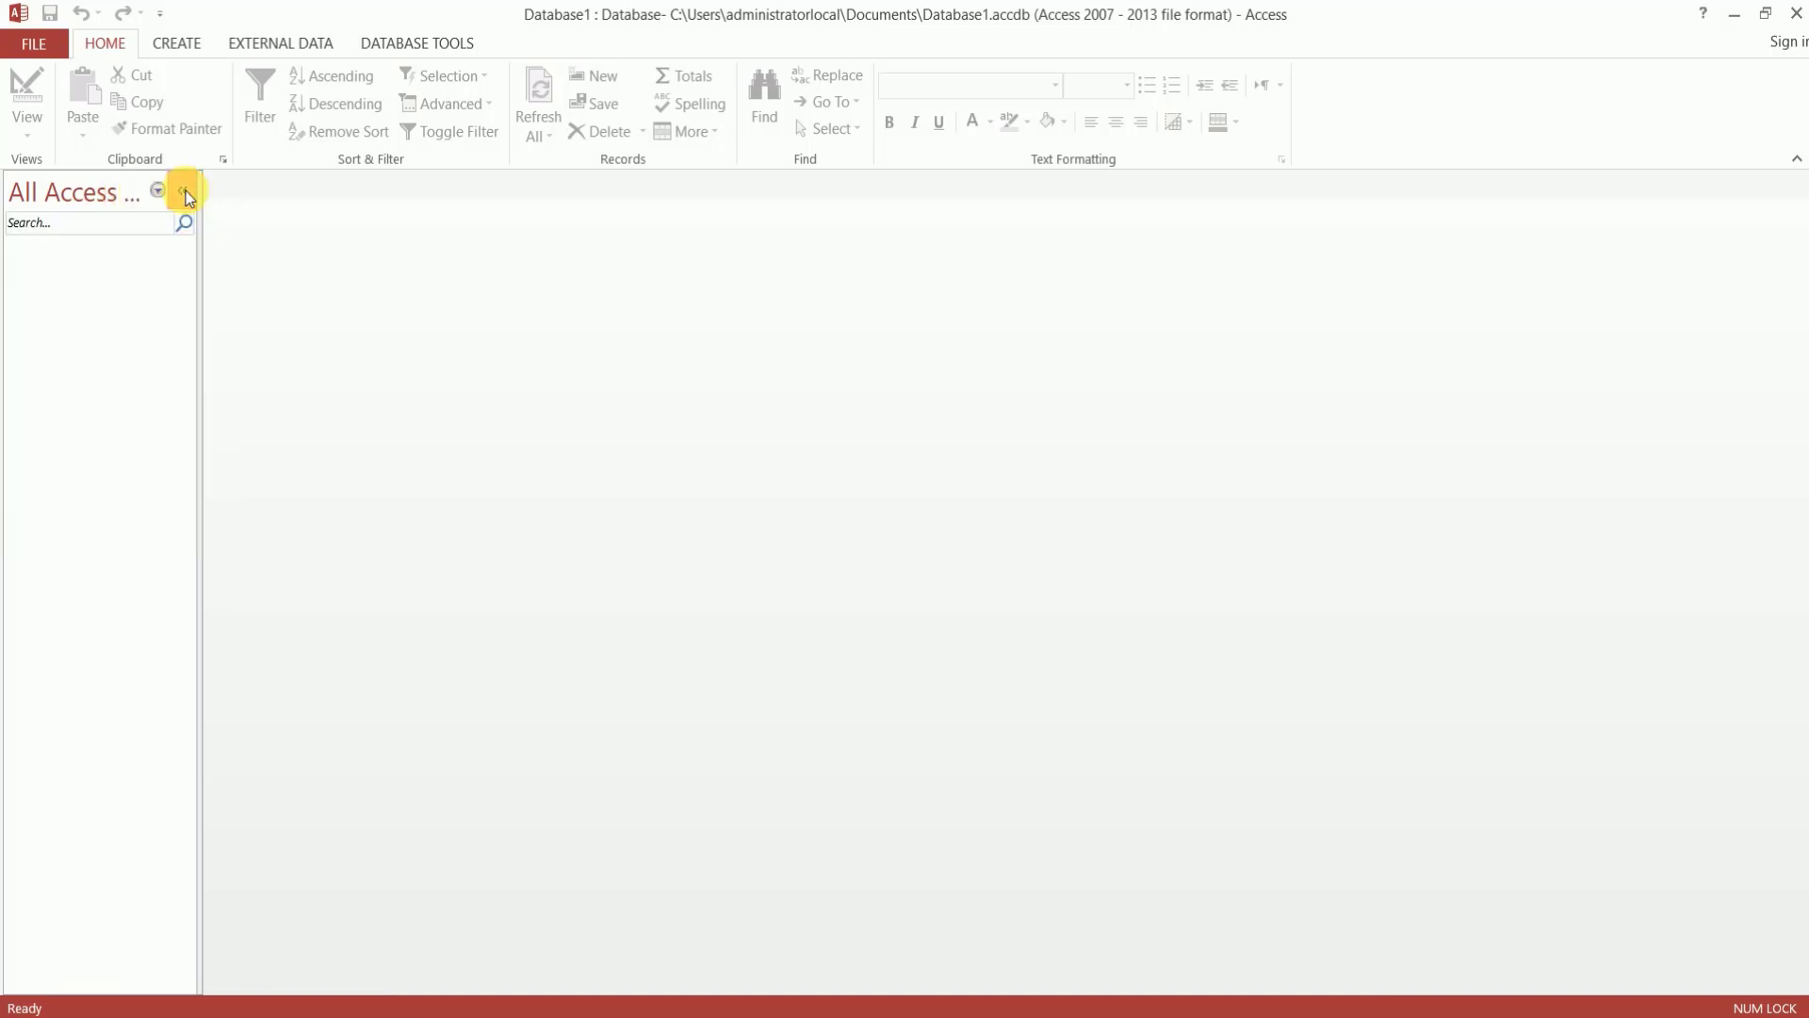
click(185, 190)
click(17, 188)
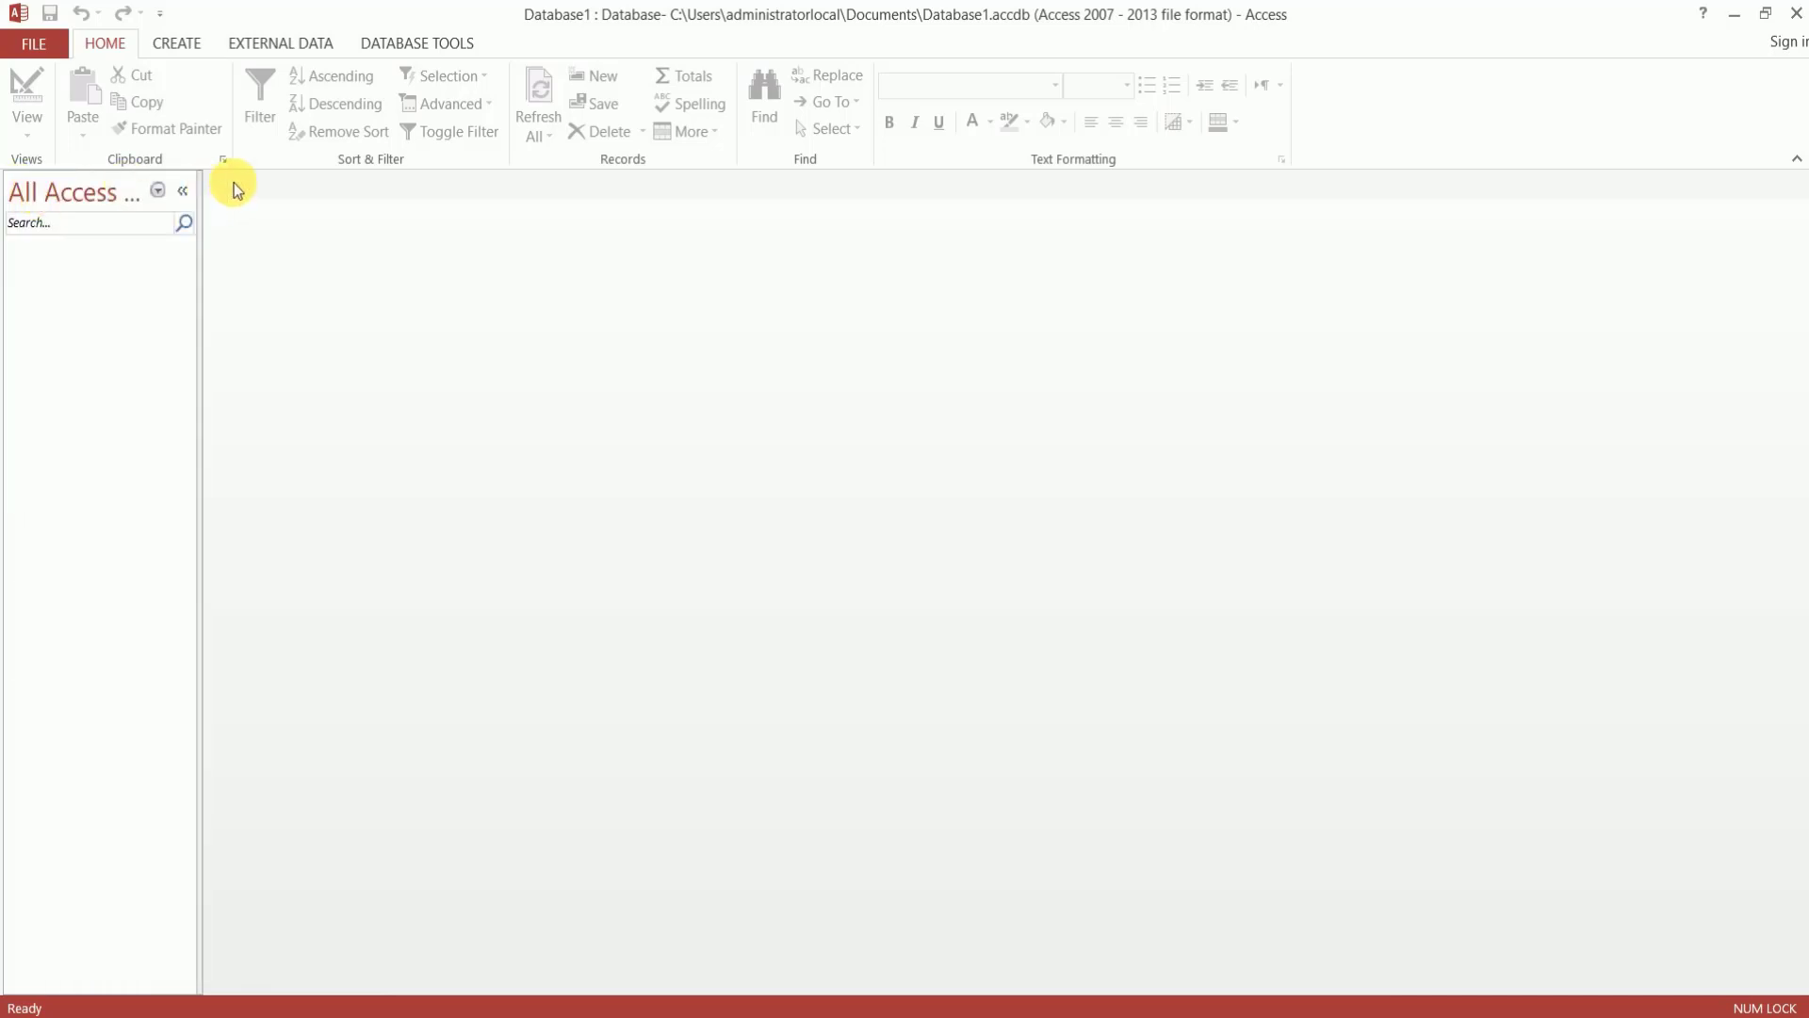
click(184, 195)
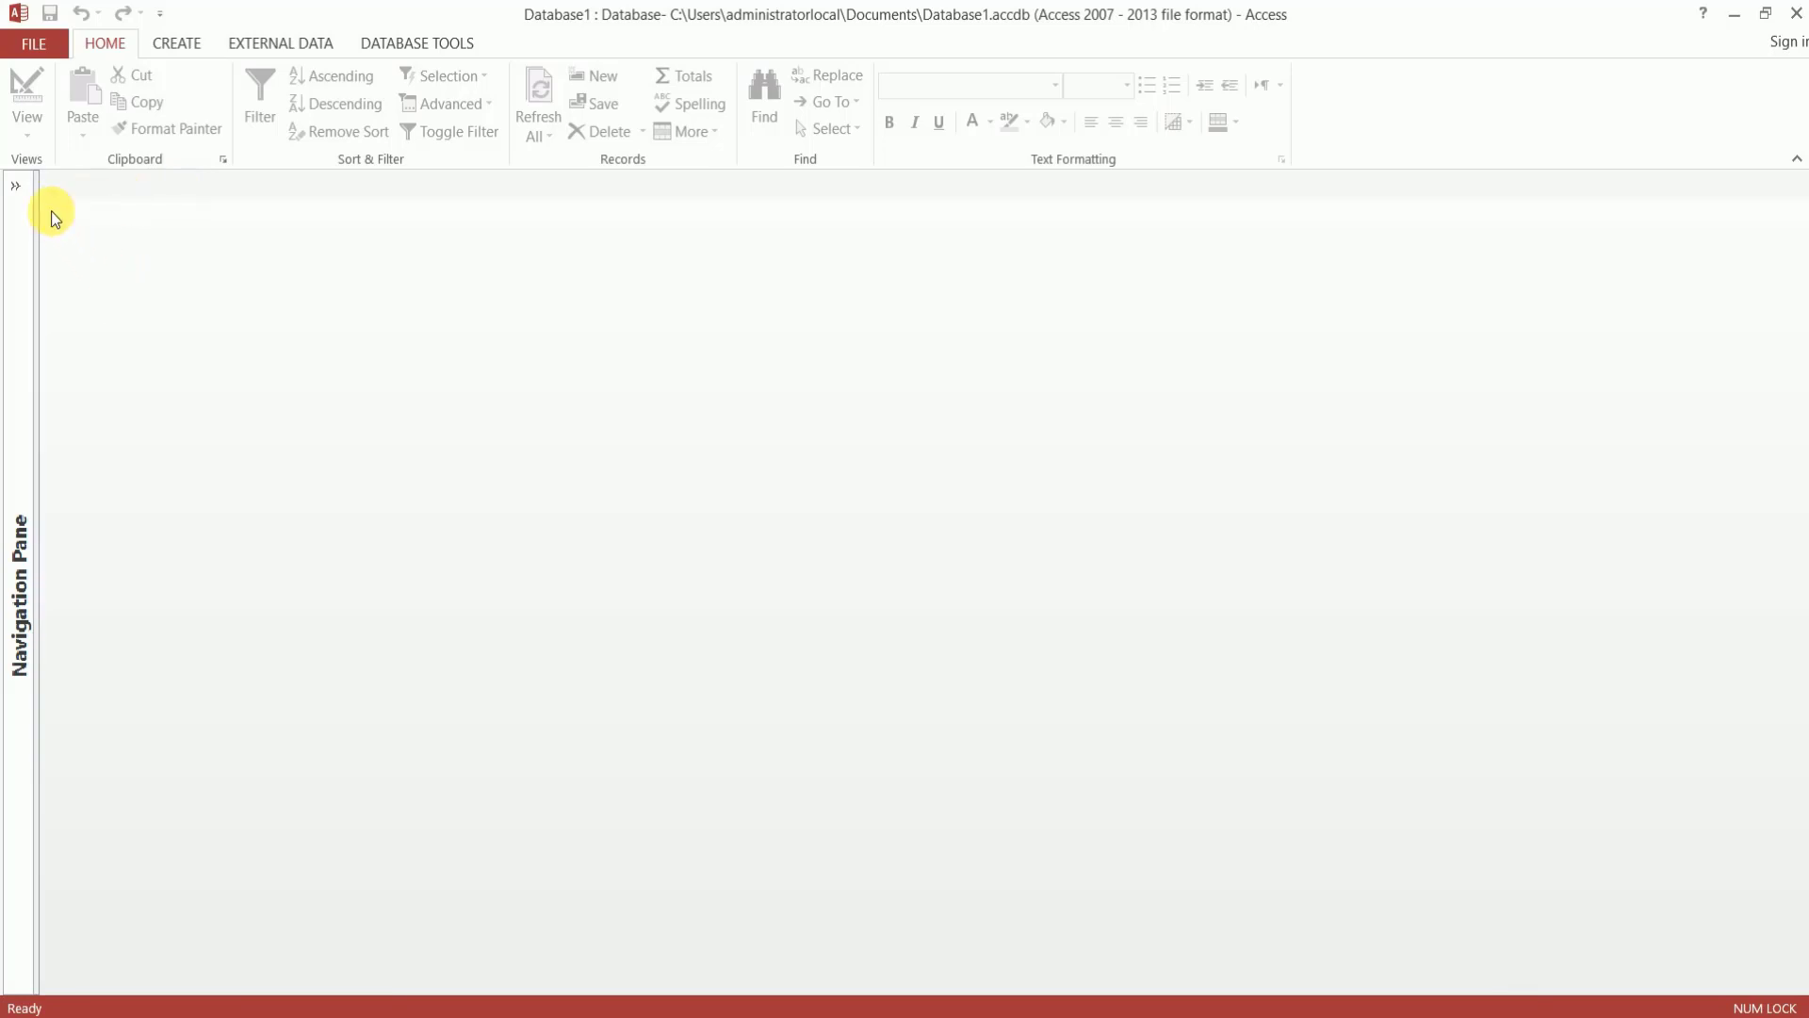
click(24, 187)
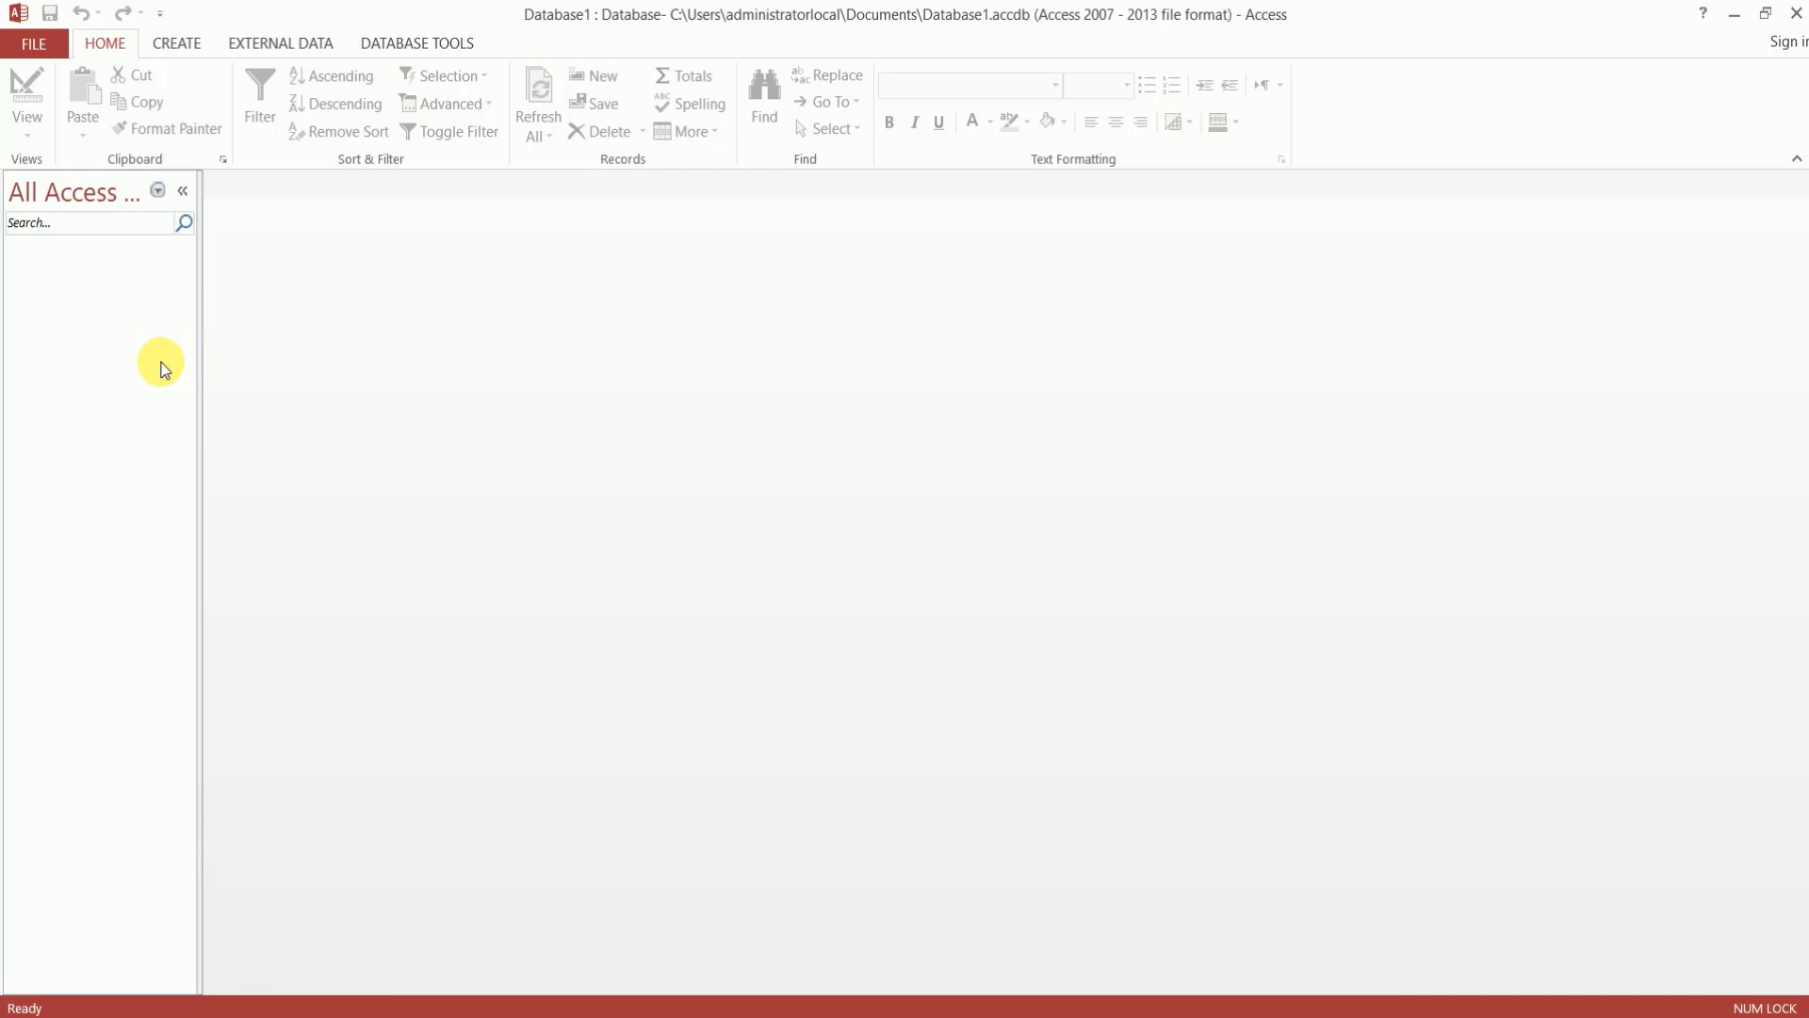
key(F11)
key(F11)
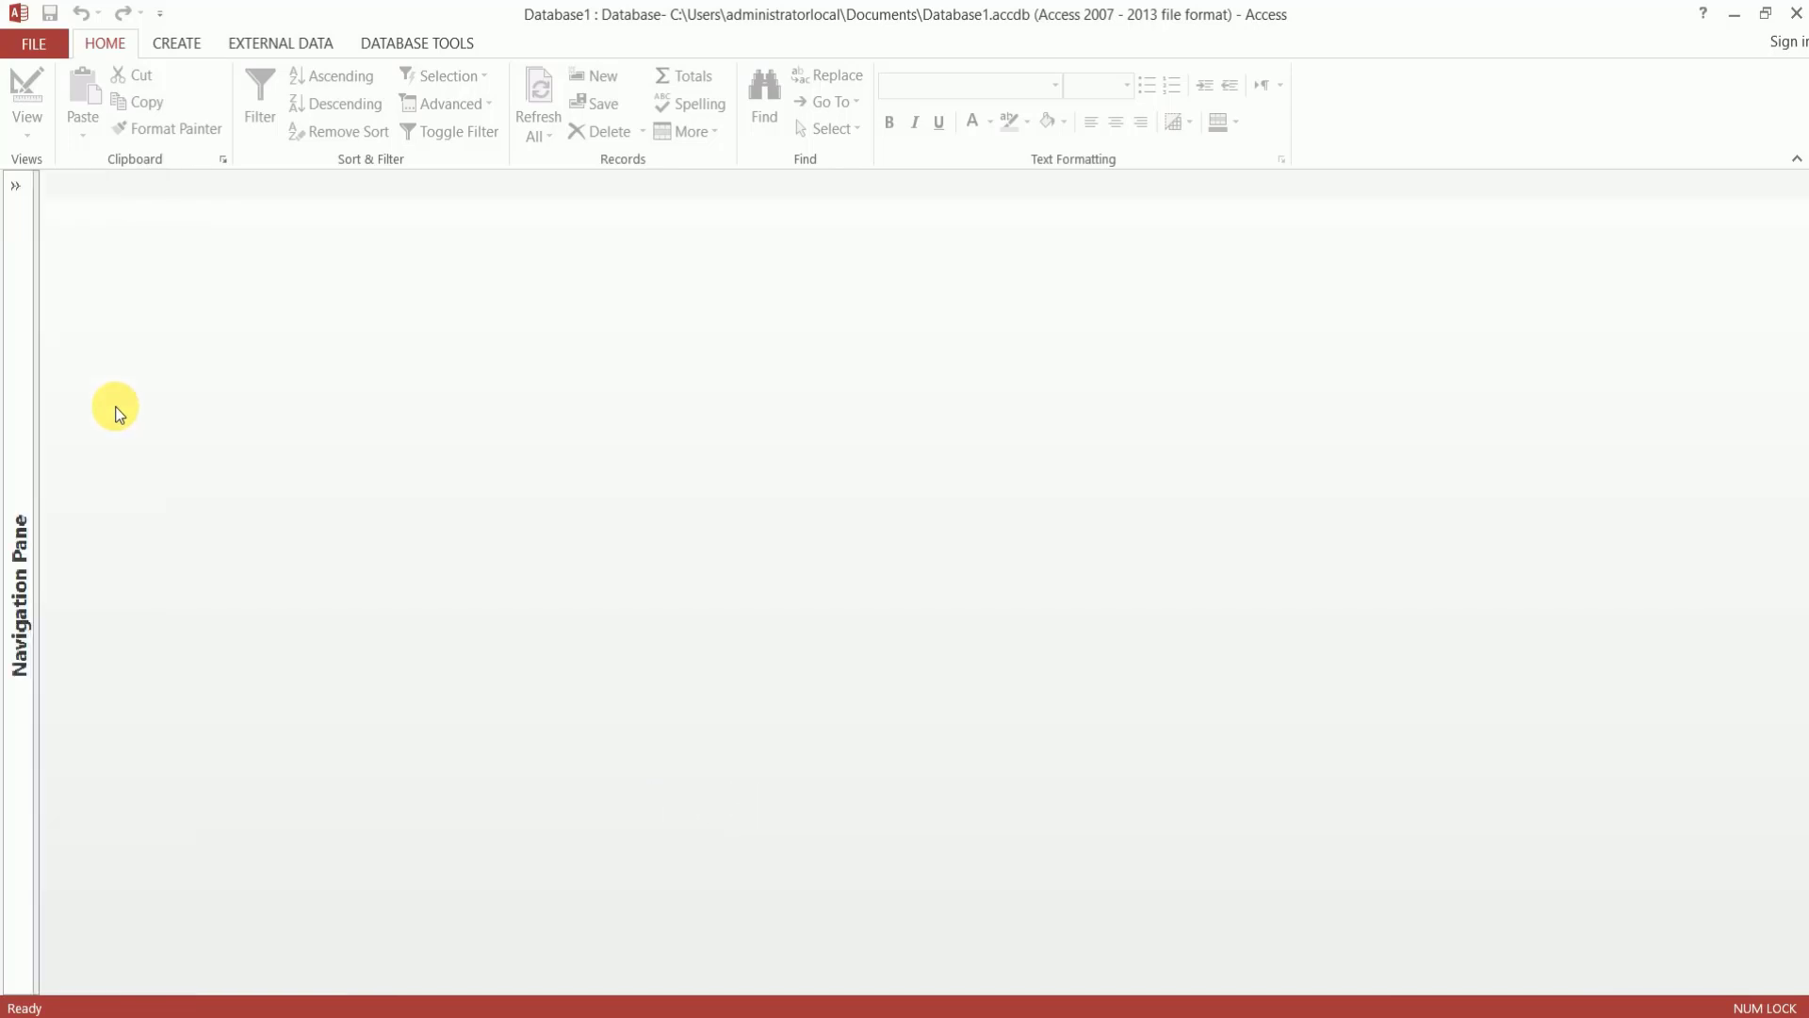
key(F11)
key(F11)
key(F11)
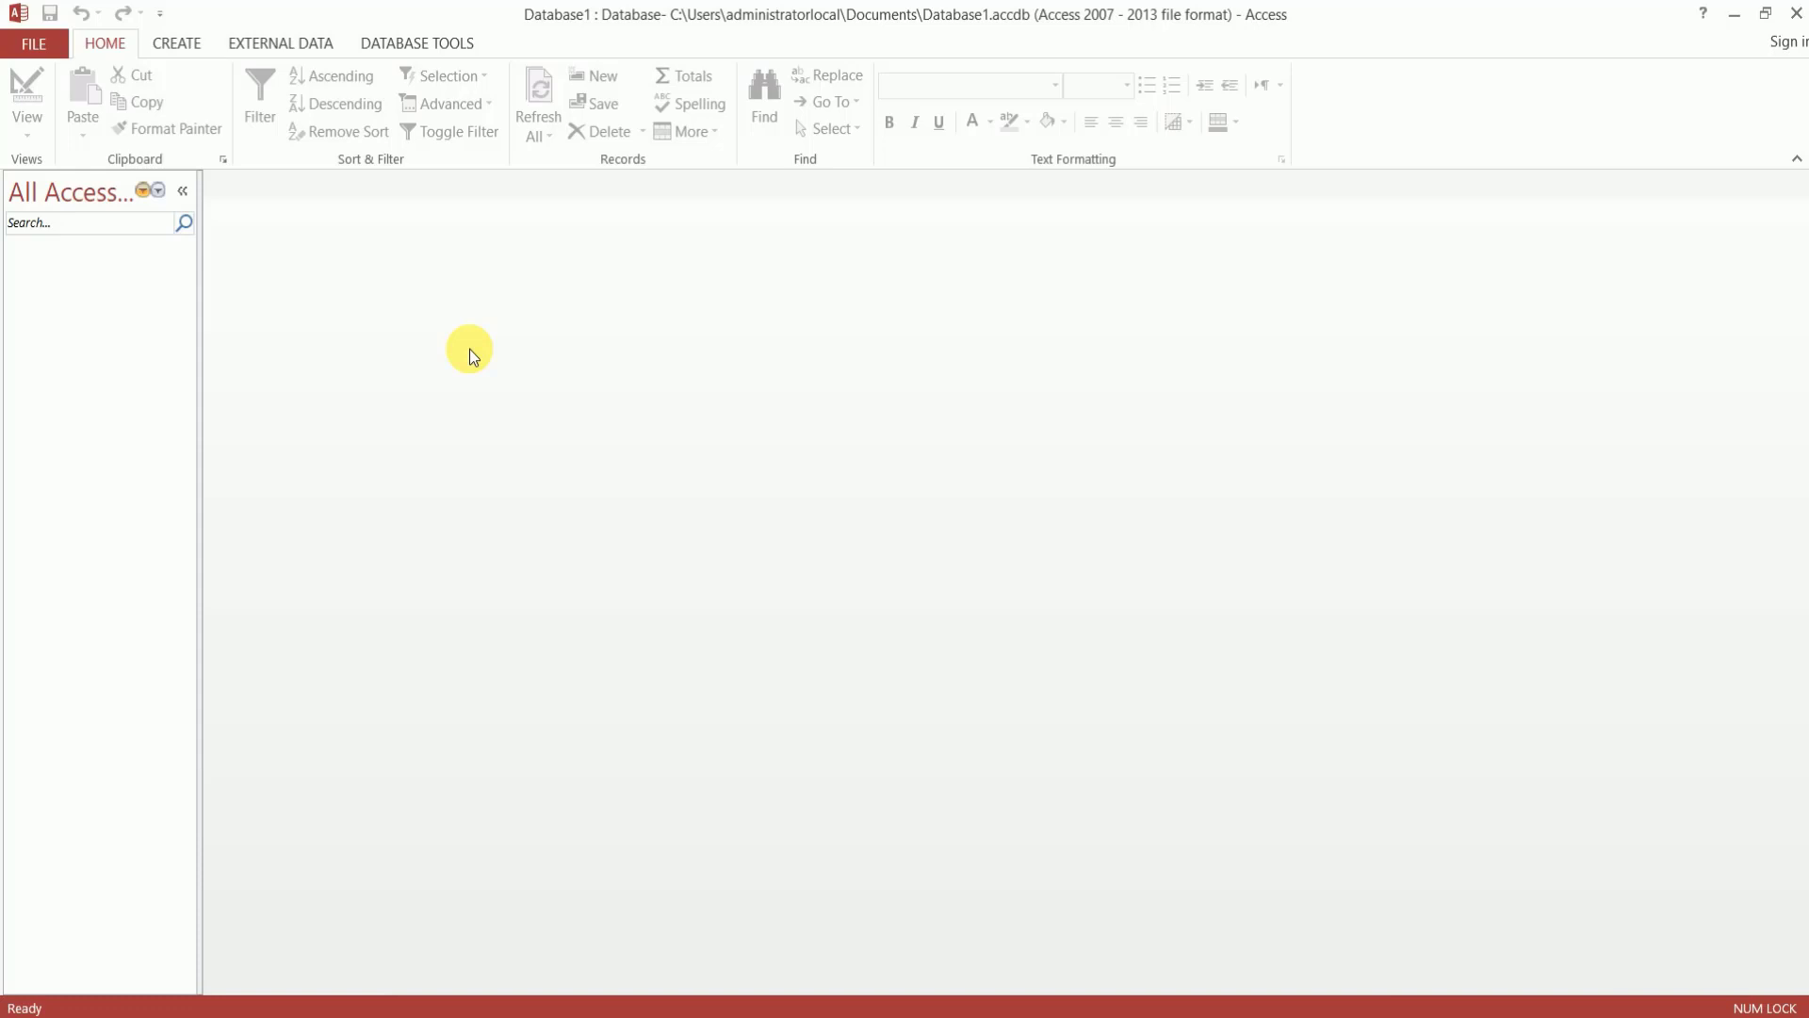
Create a blank table and enter Techlogic_Tariq and Test as the first record's two values
click(188, 51)
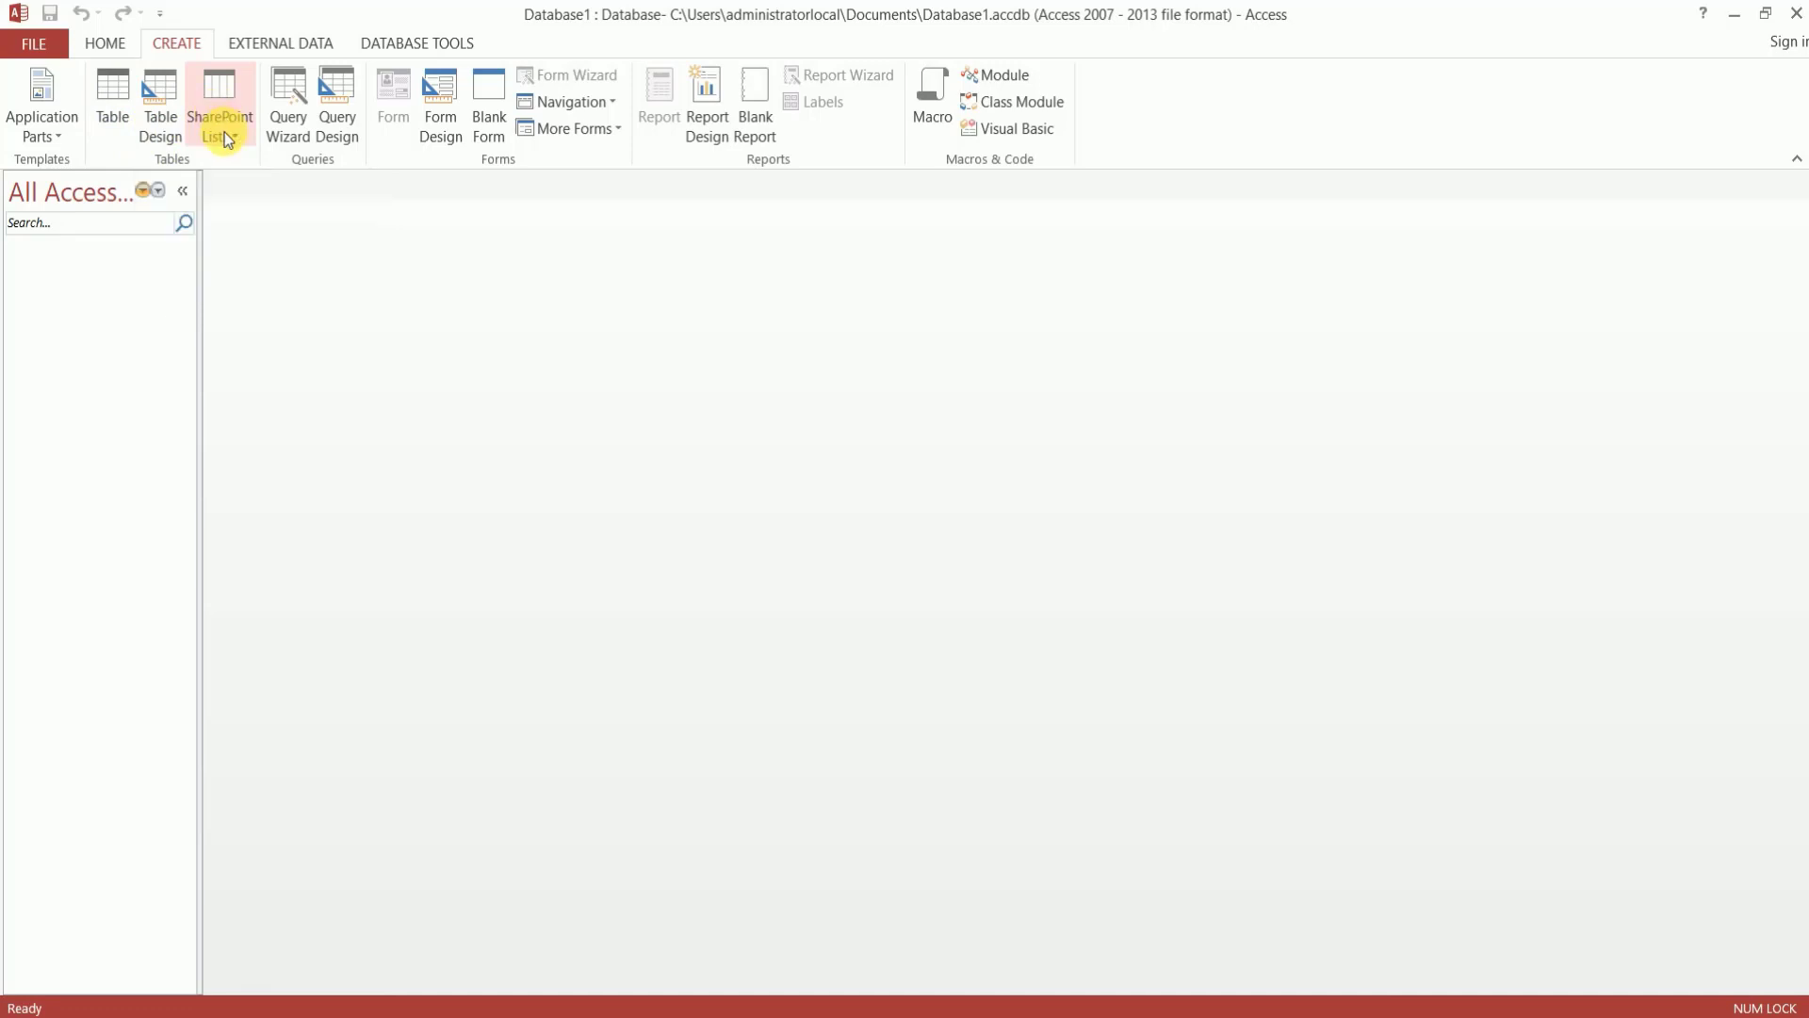
click(111, 92)
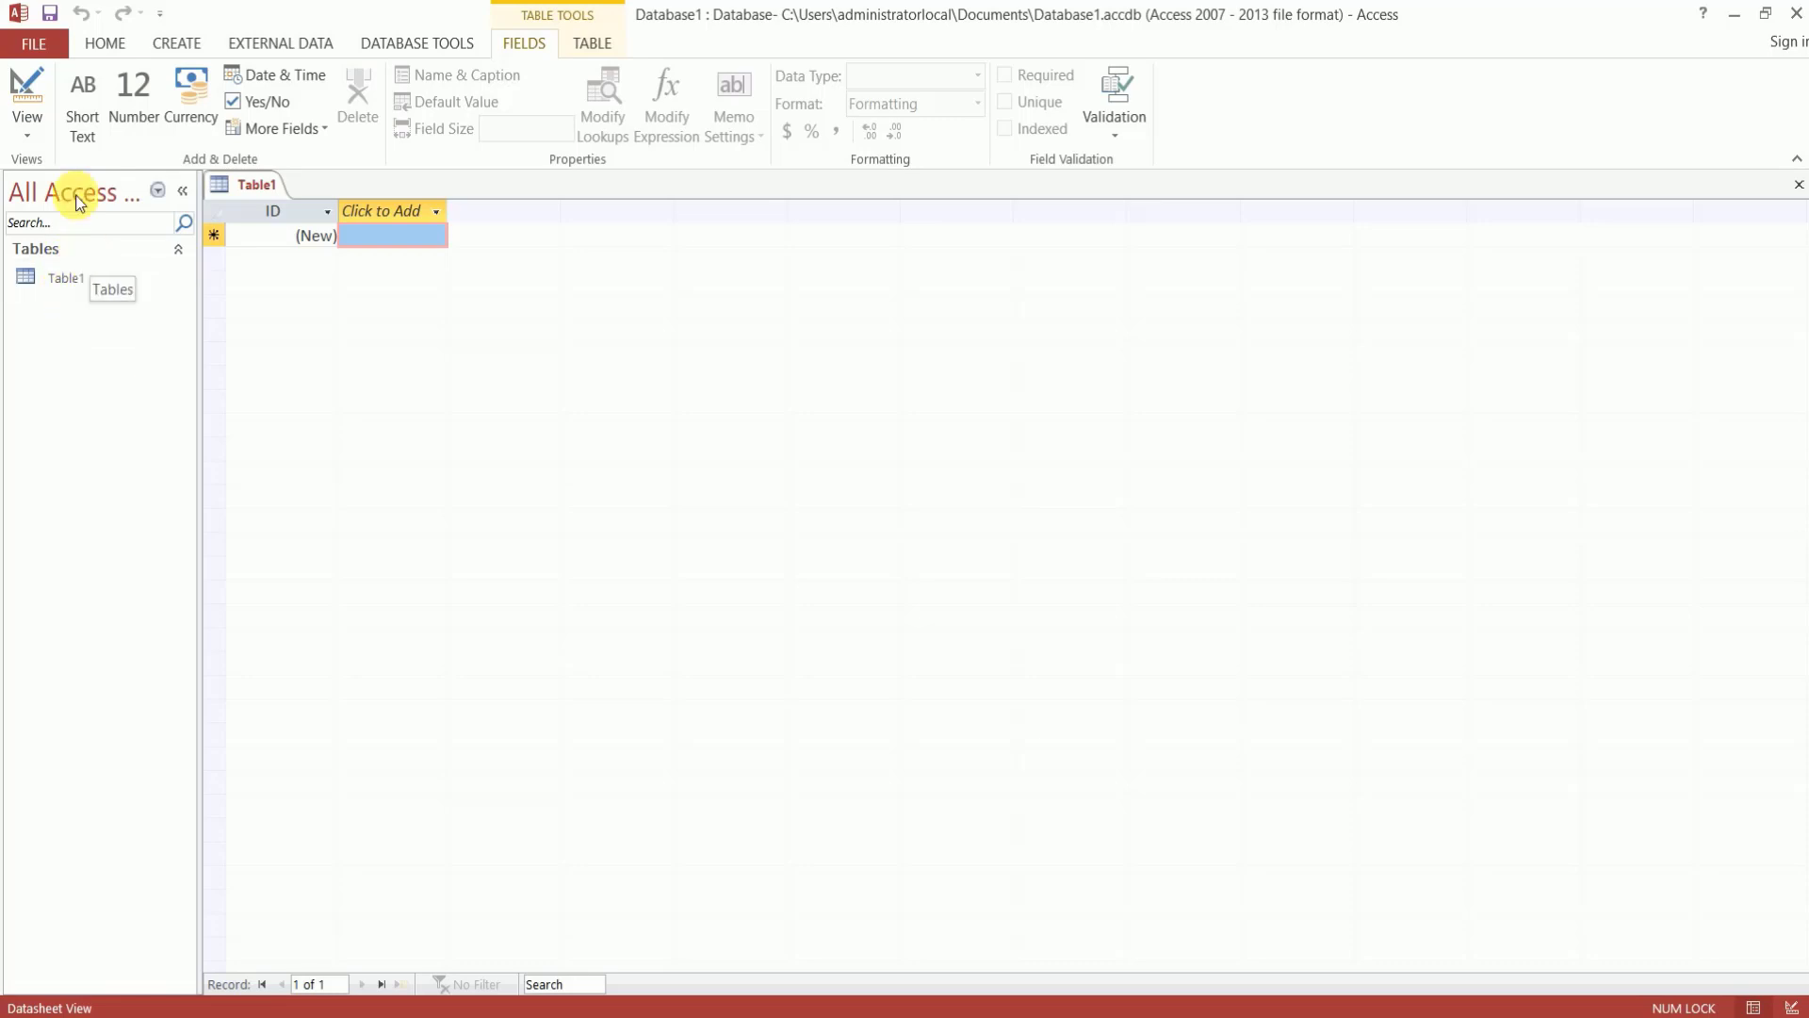
click(170, 49)
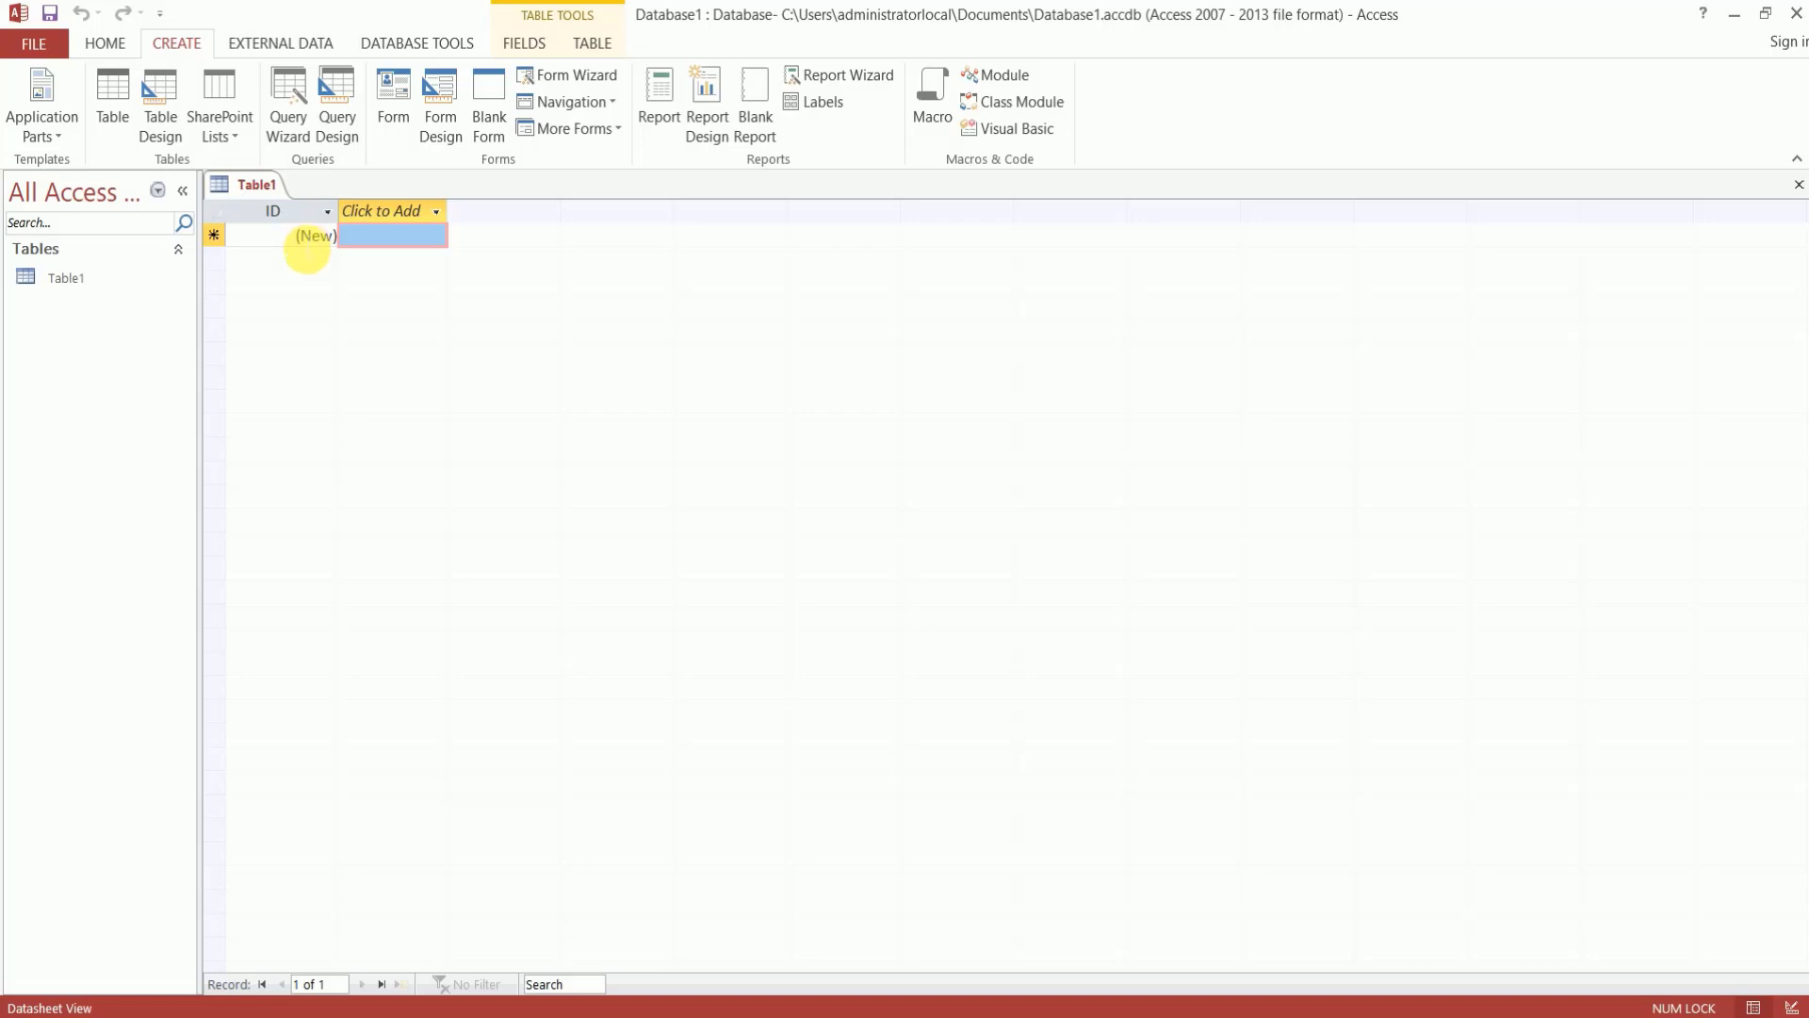
text(Techlogic)
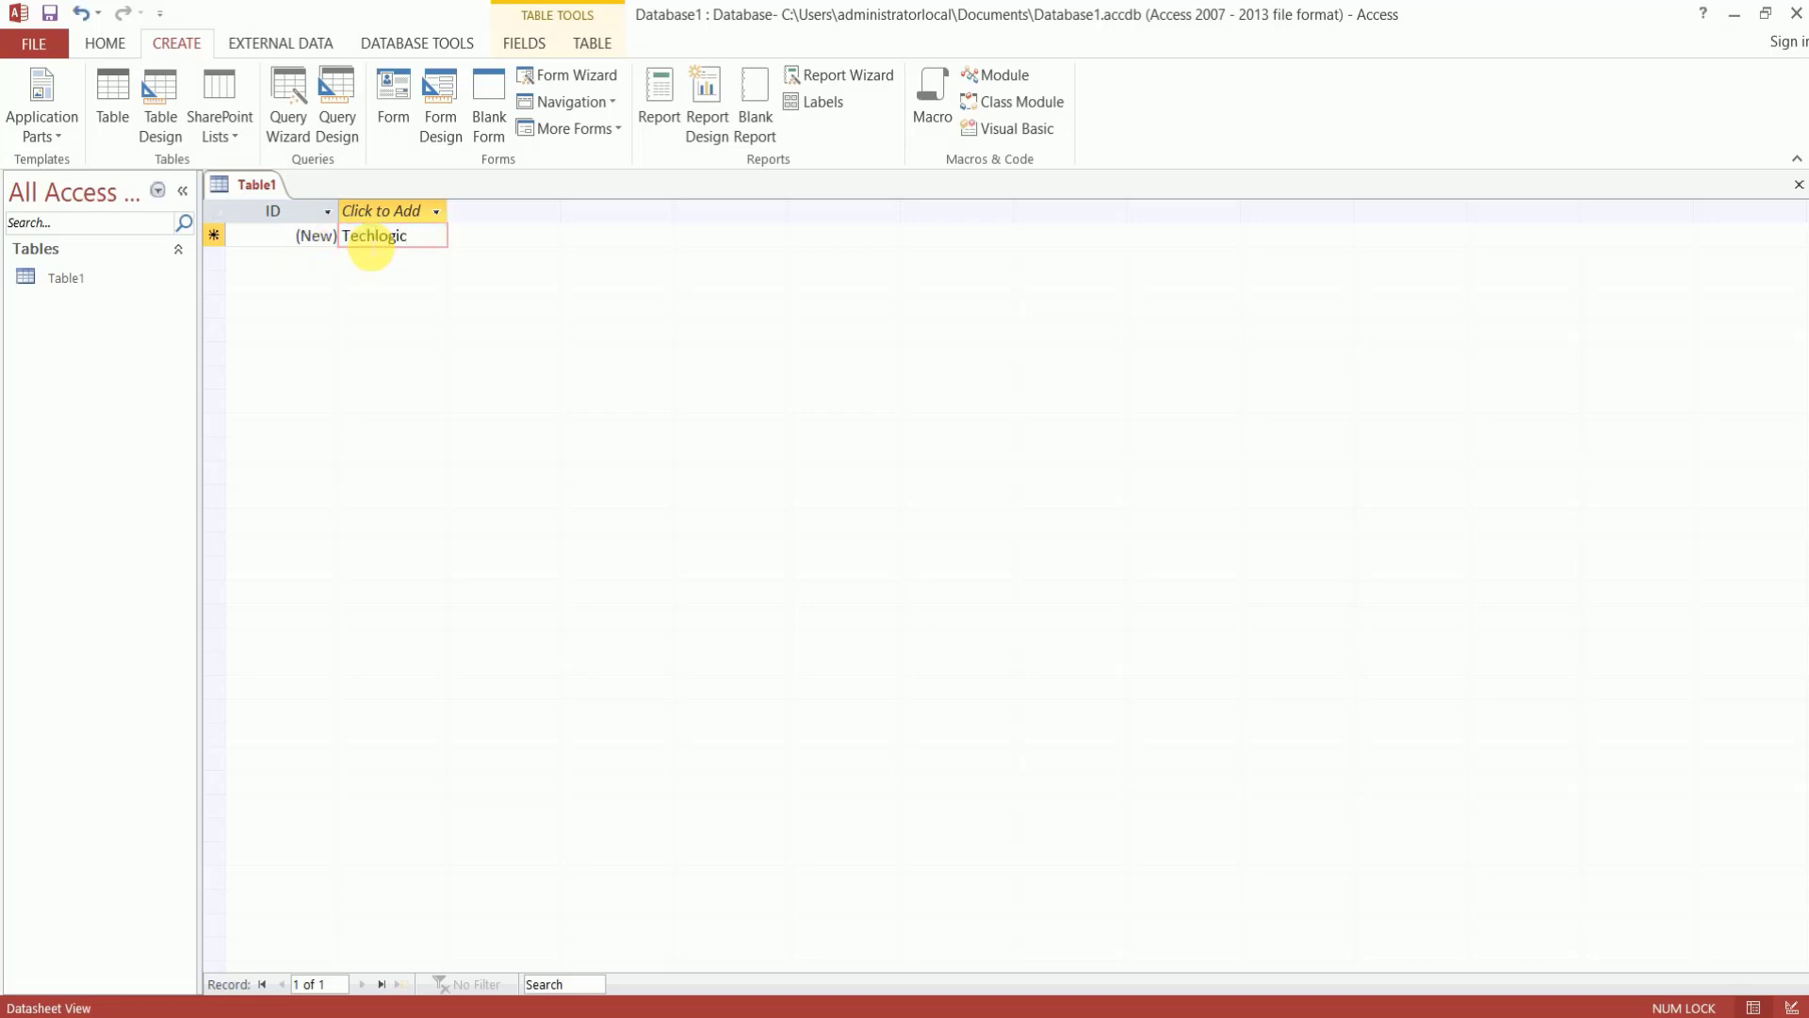
text(_Tariq)
key(Tab)
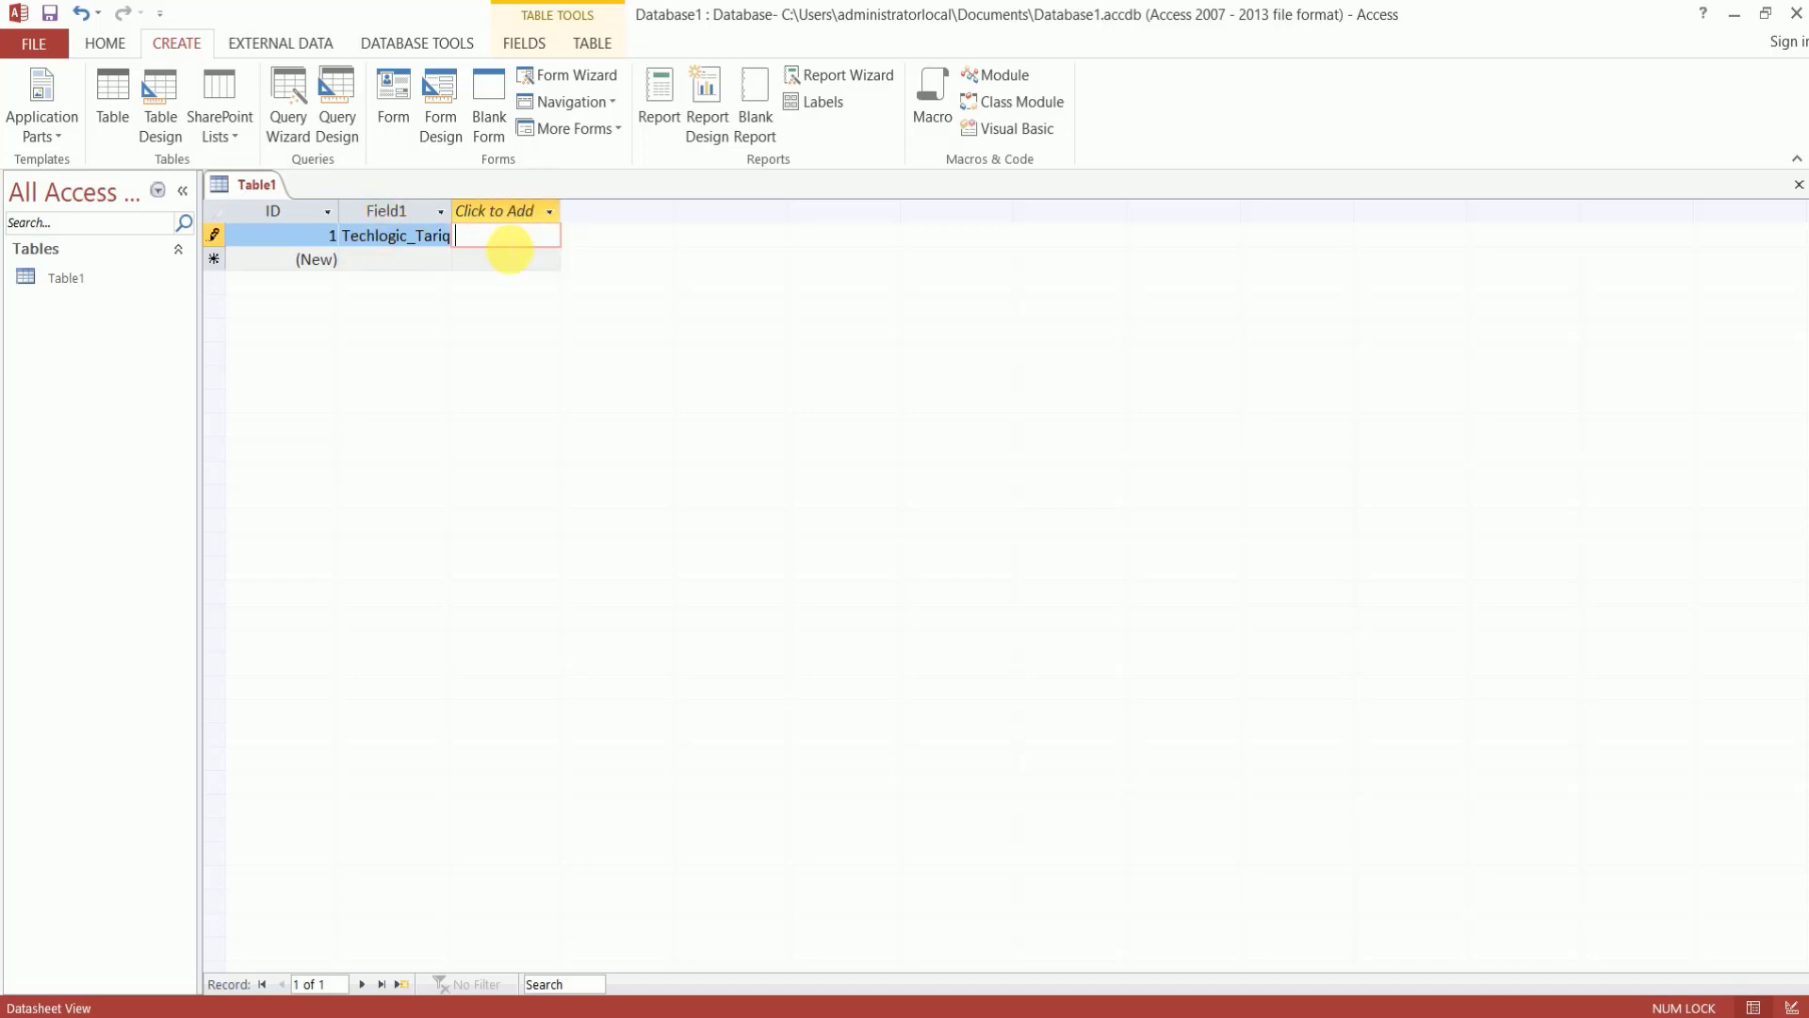
text(Test)
key(Tab)
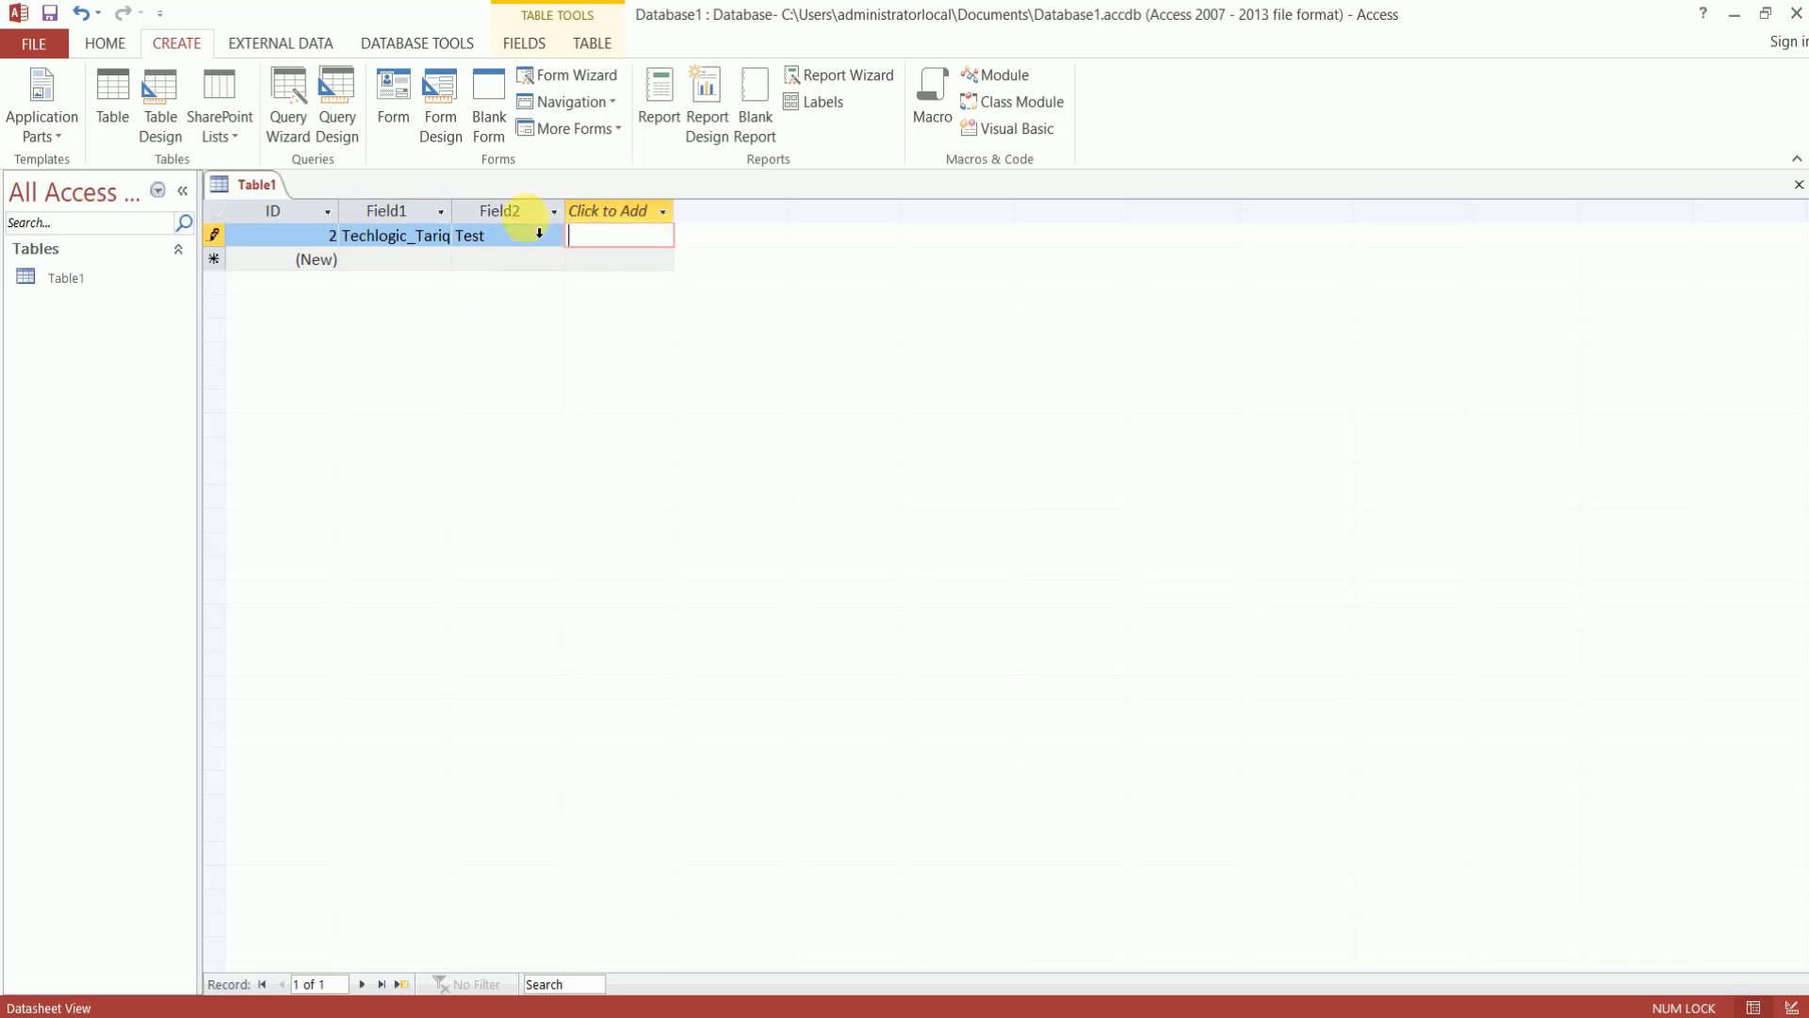
Rename the Field2 column as test and open the Field1 column name for editing
double_click(524, 212)
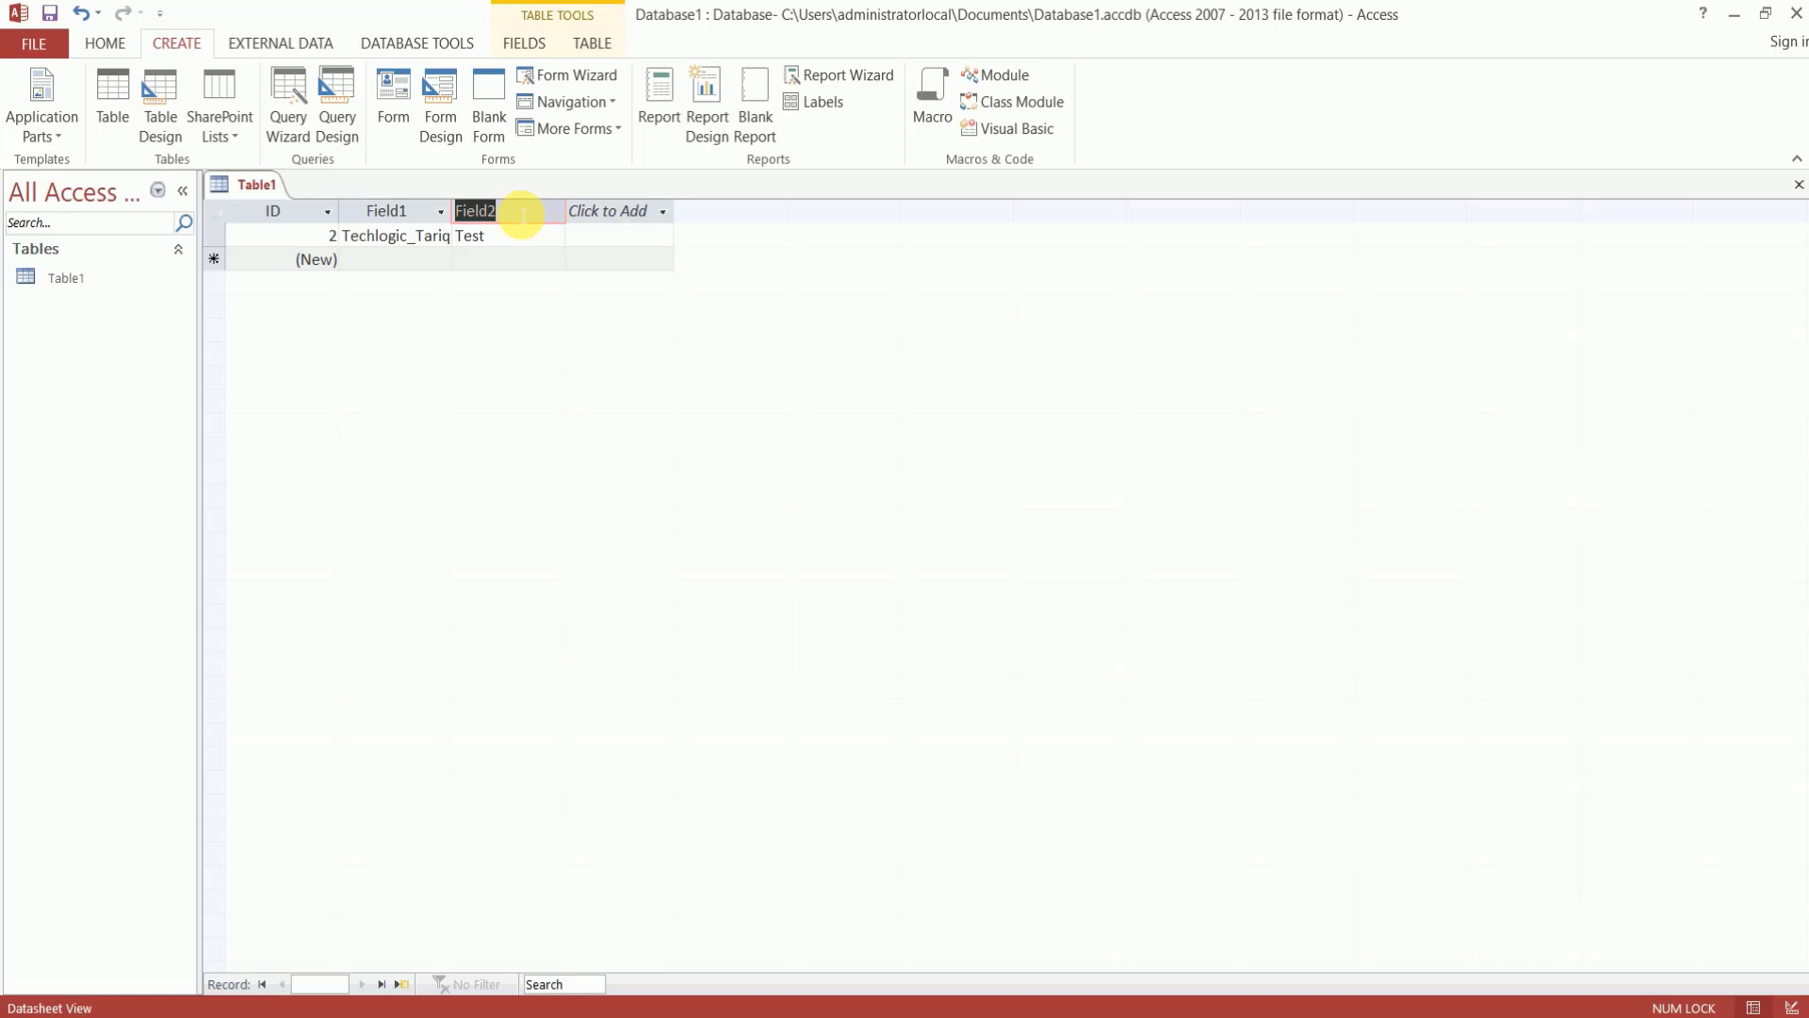
text(test)
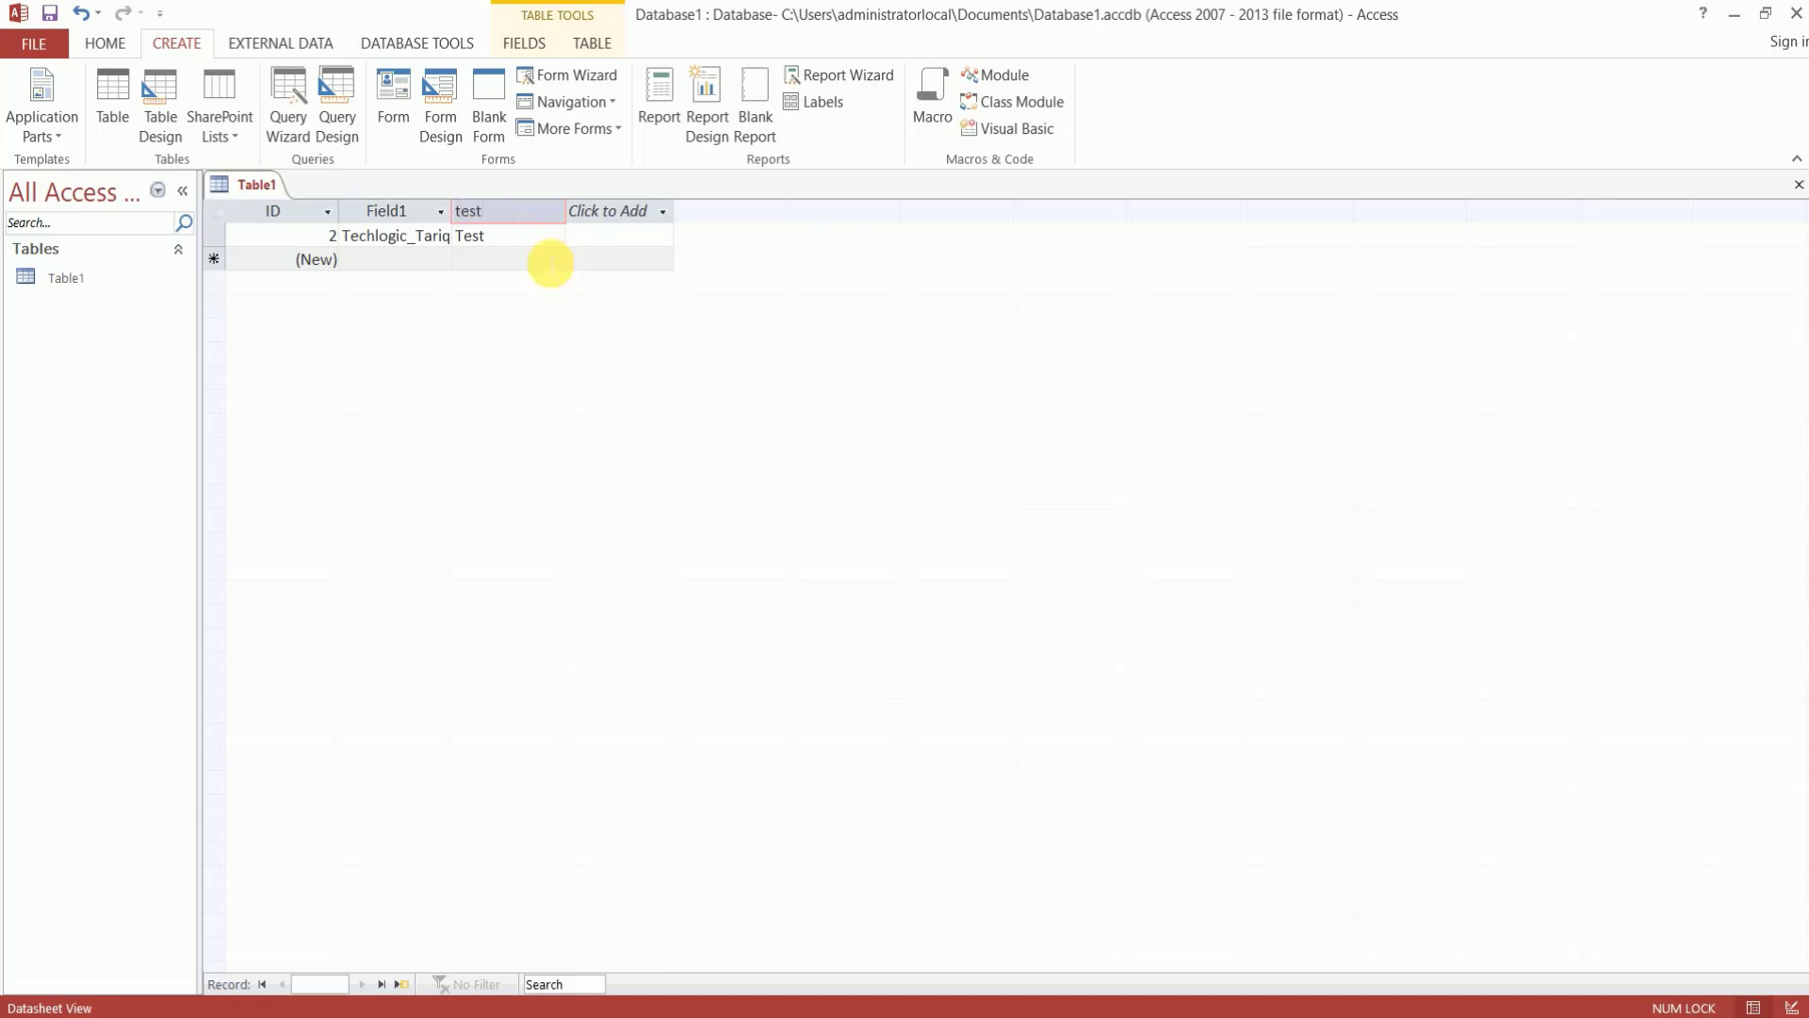
key(Return)
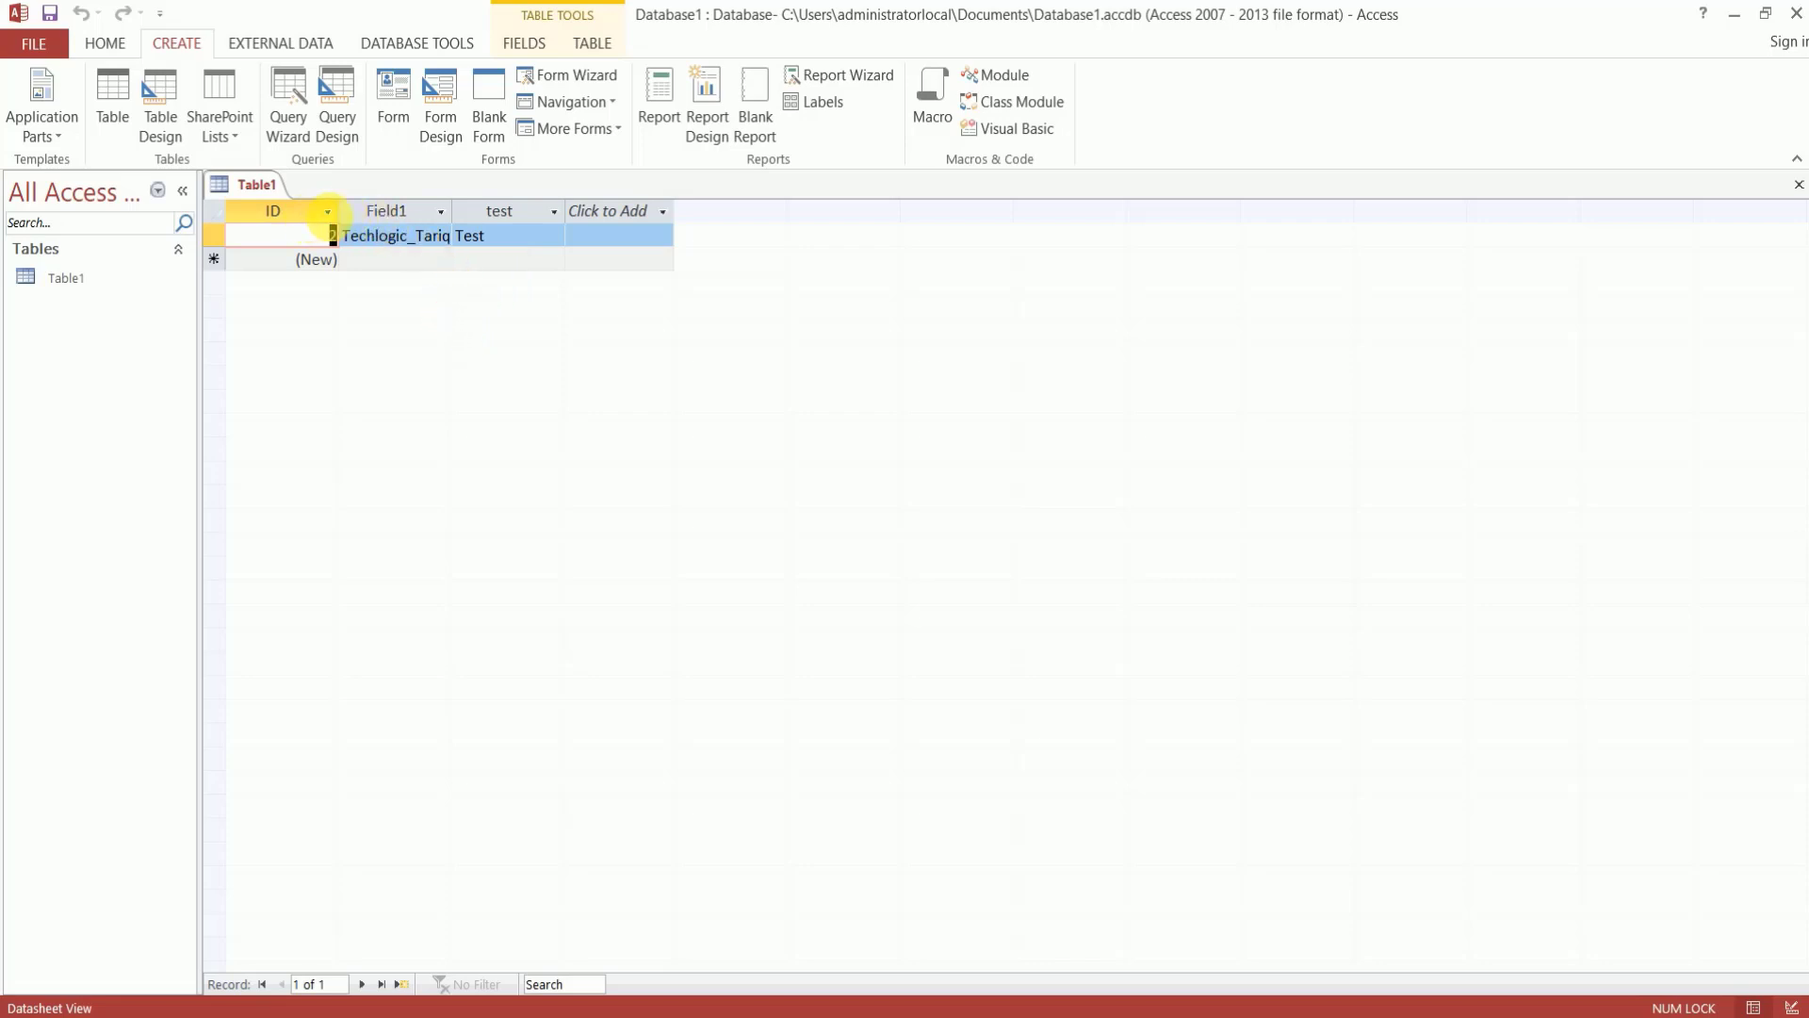
double_click(407, 213)
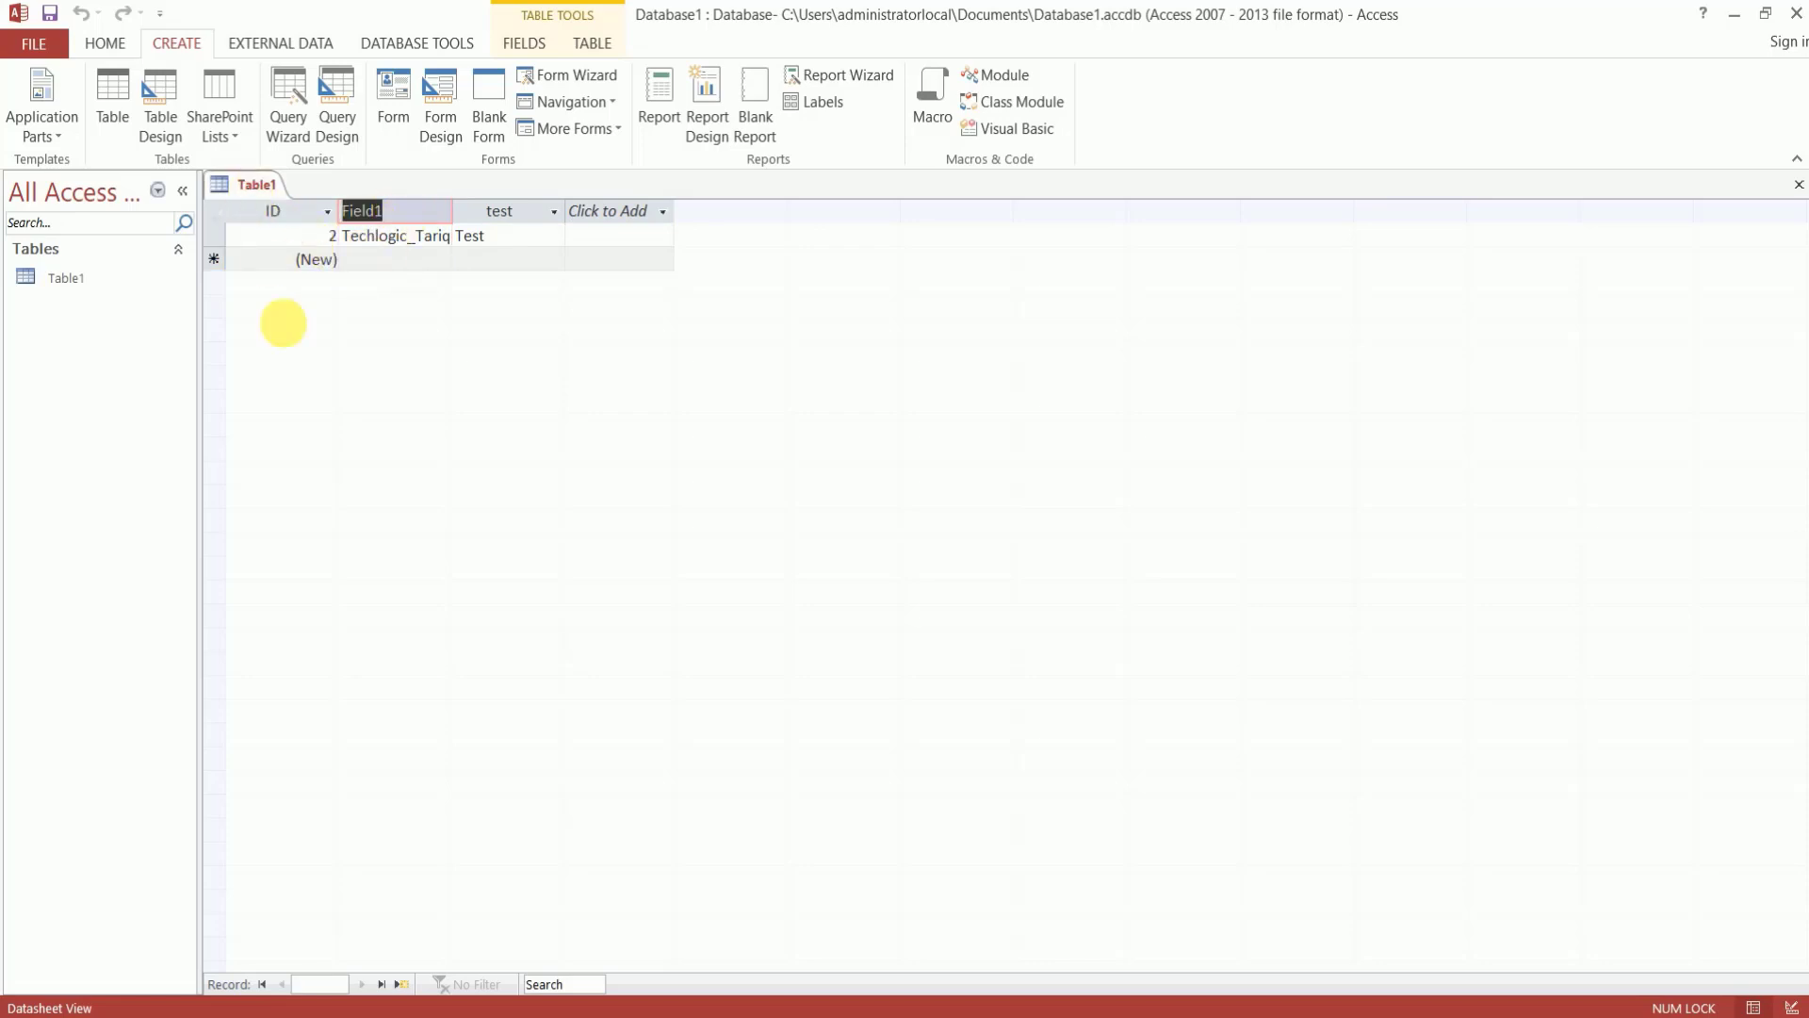
Save the table as TechlogicTariq and close it
right_click(256, 185)
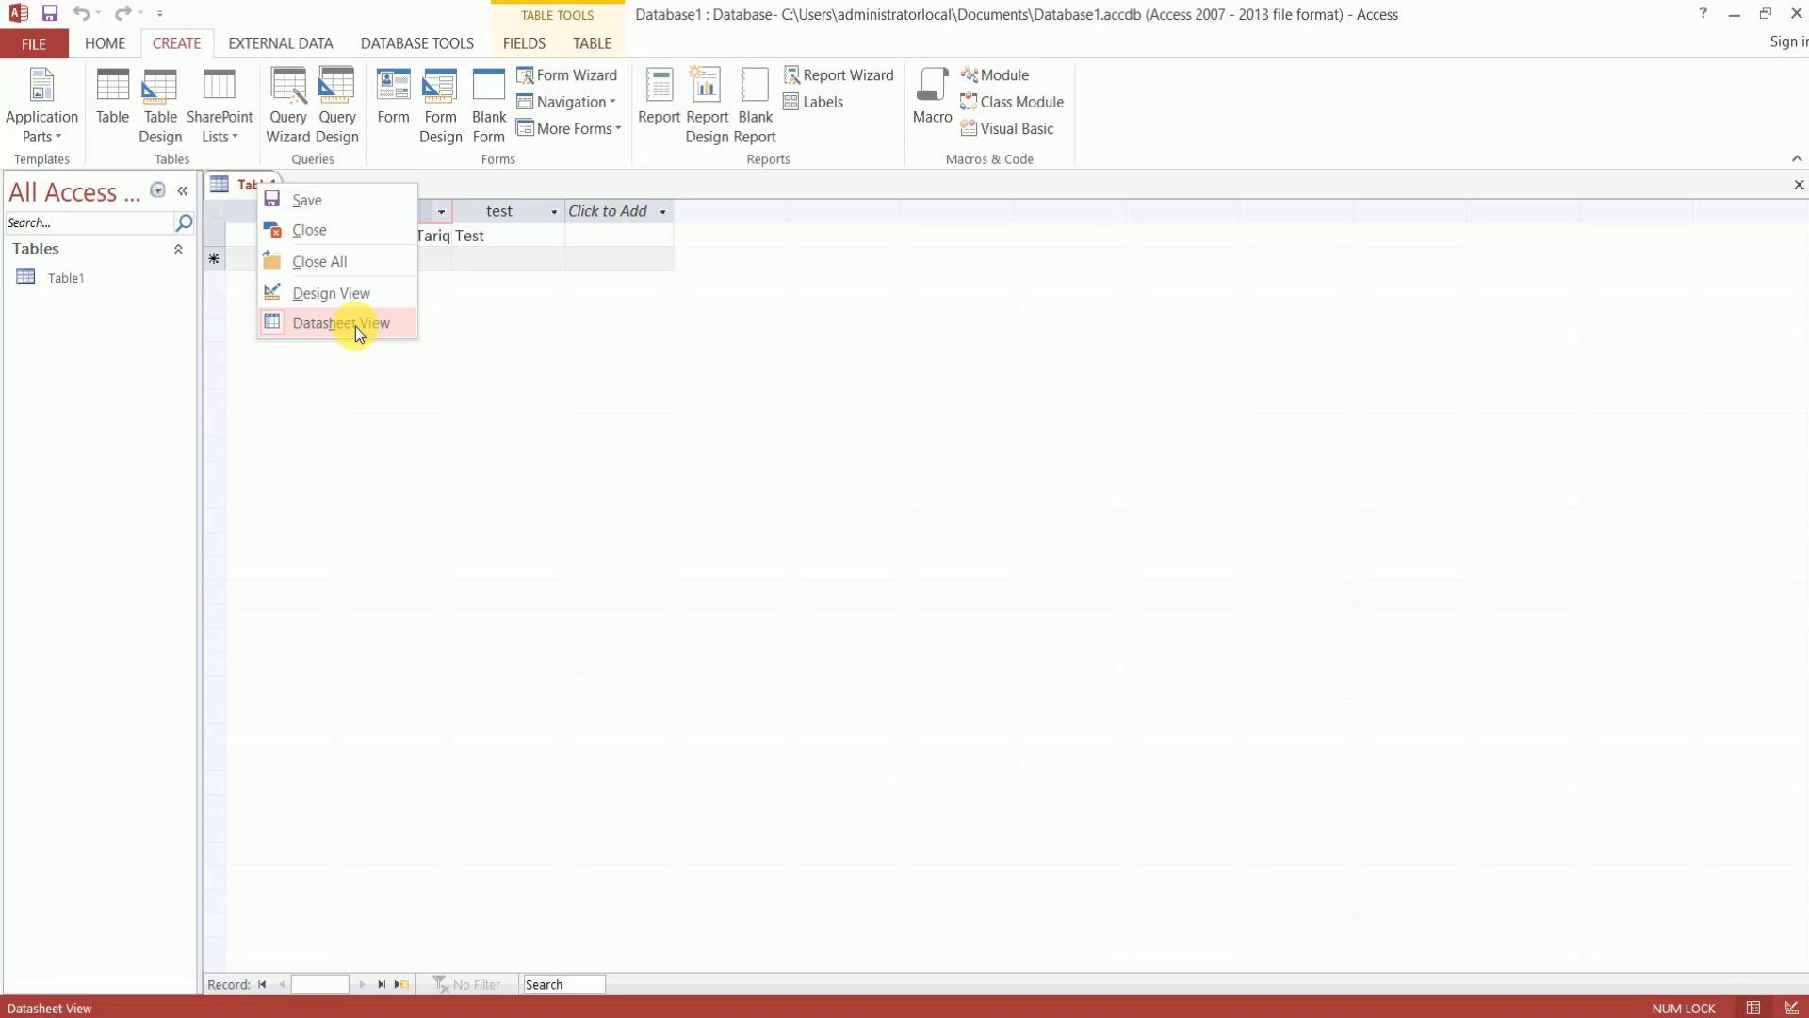
click(330, 205)
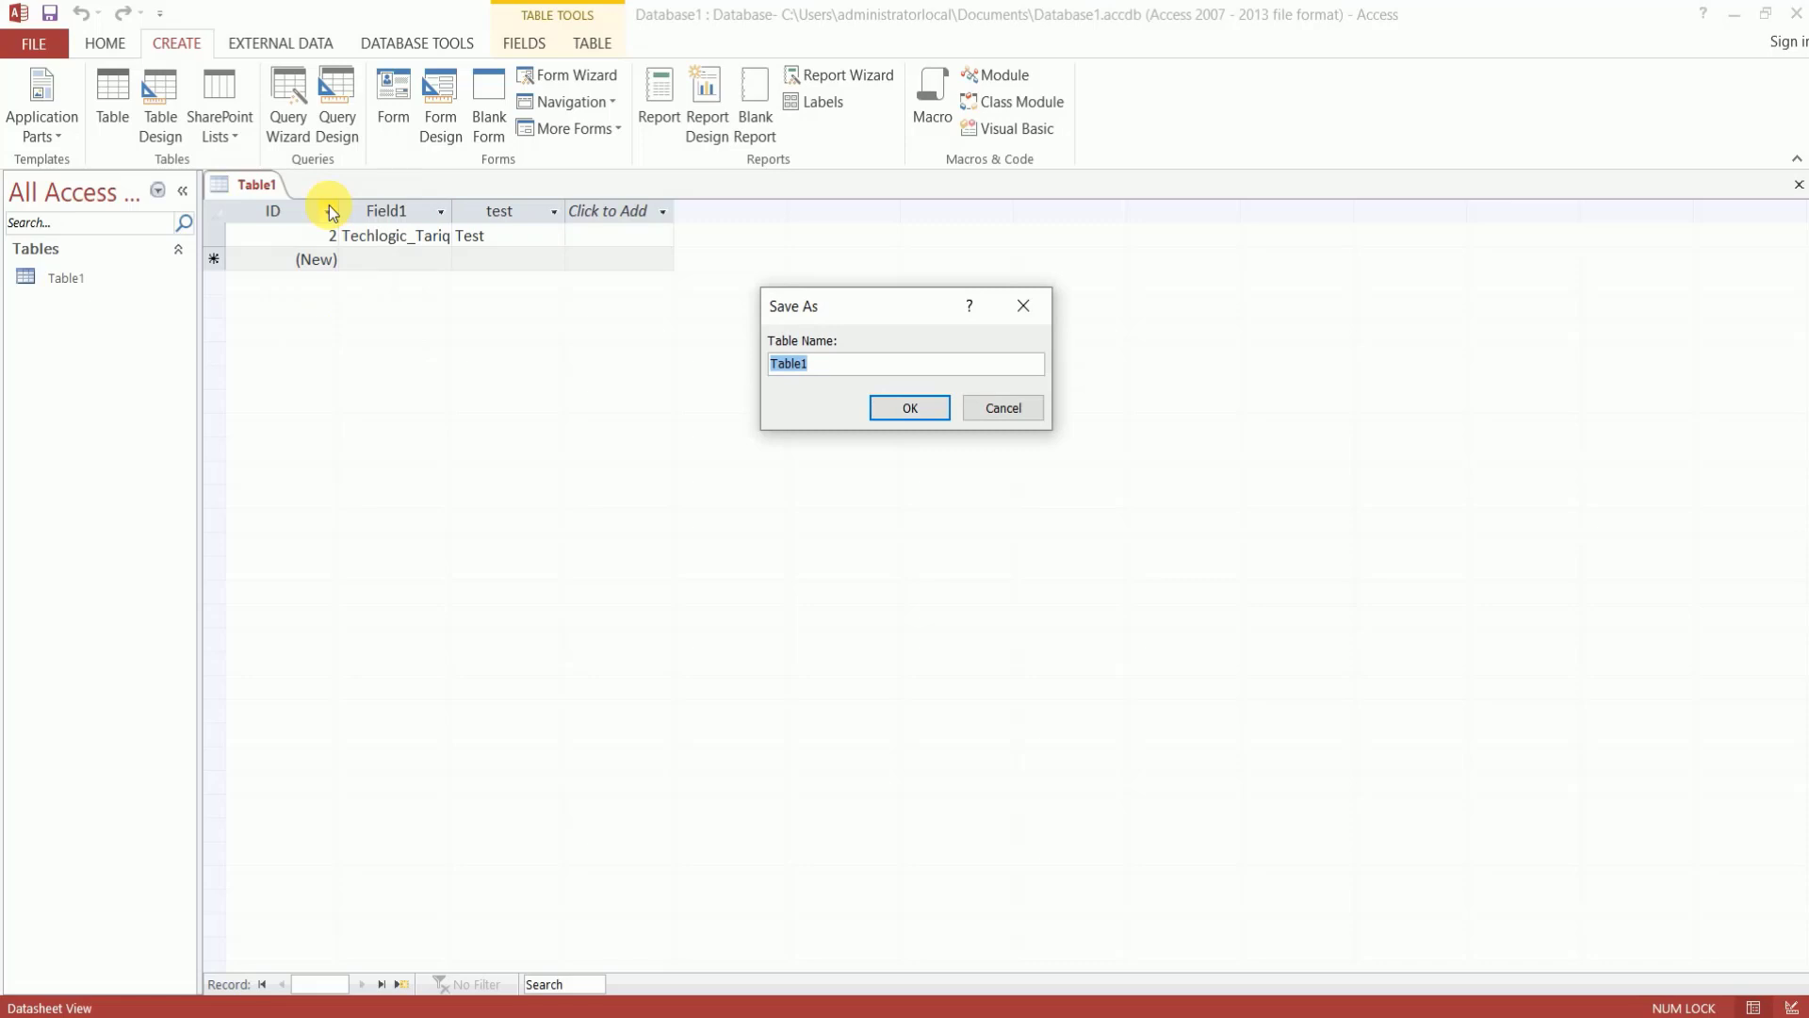
text(Techlogic)
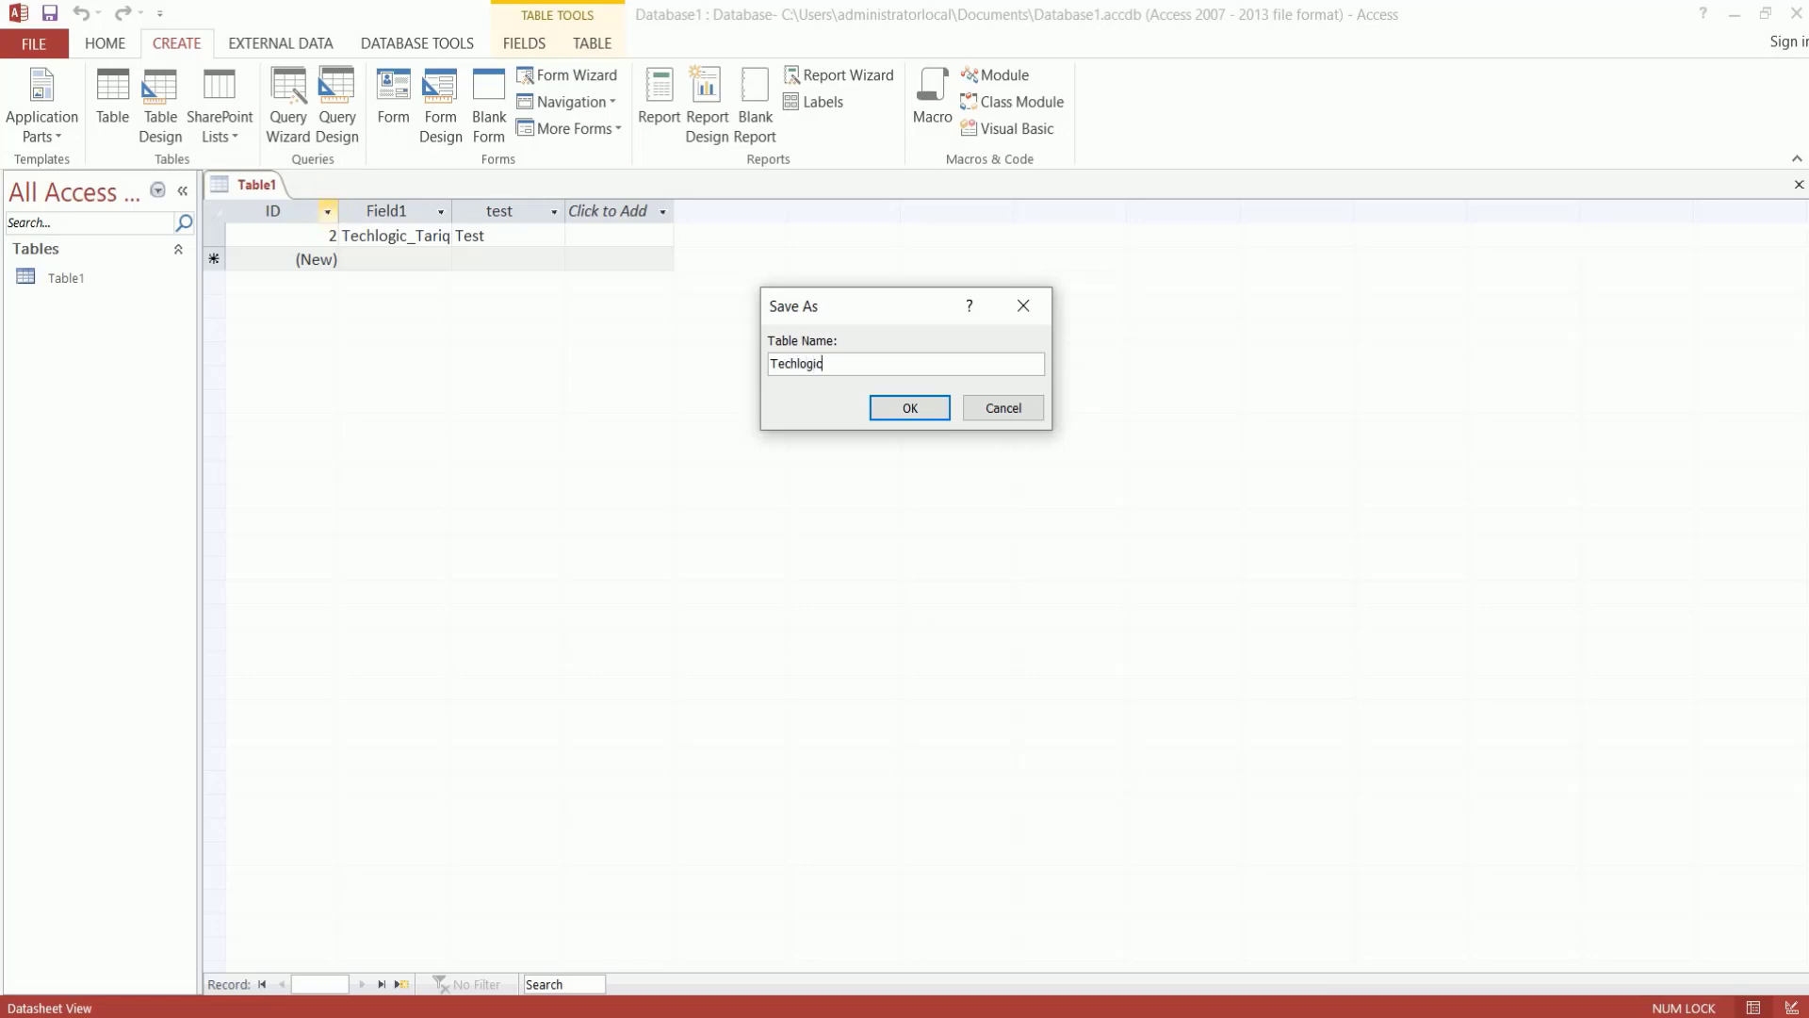
text(Tariq)
click(919, 407)
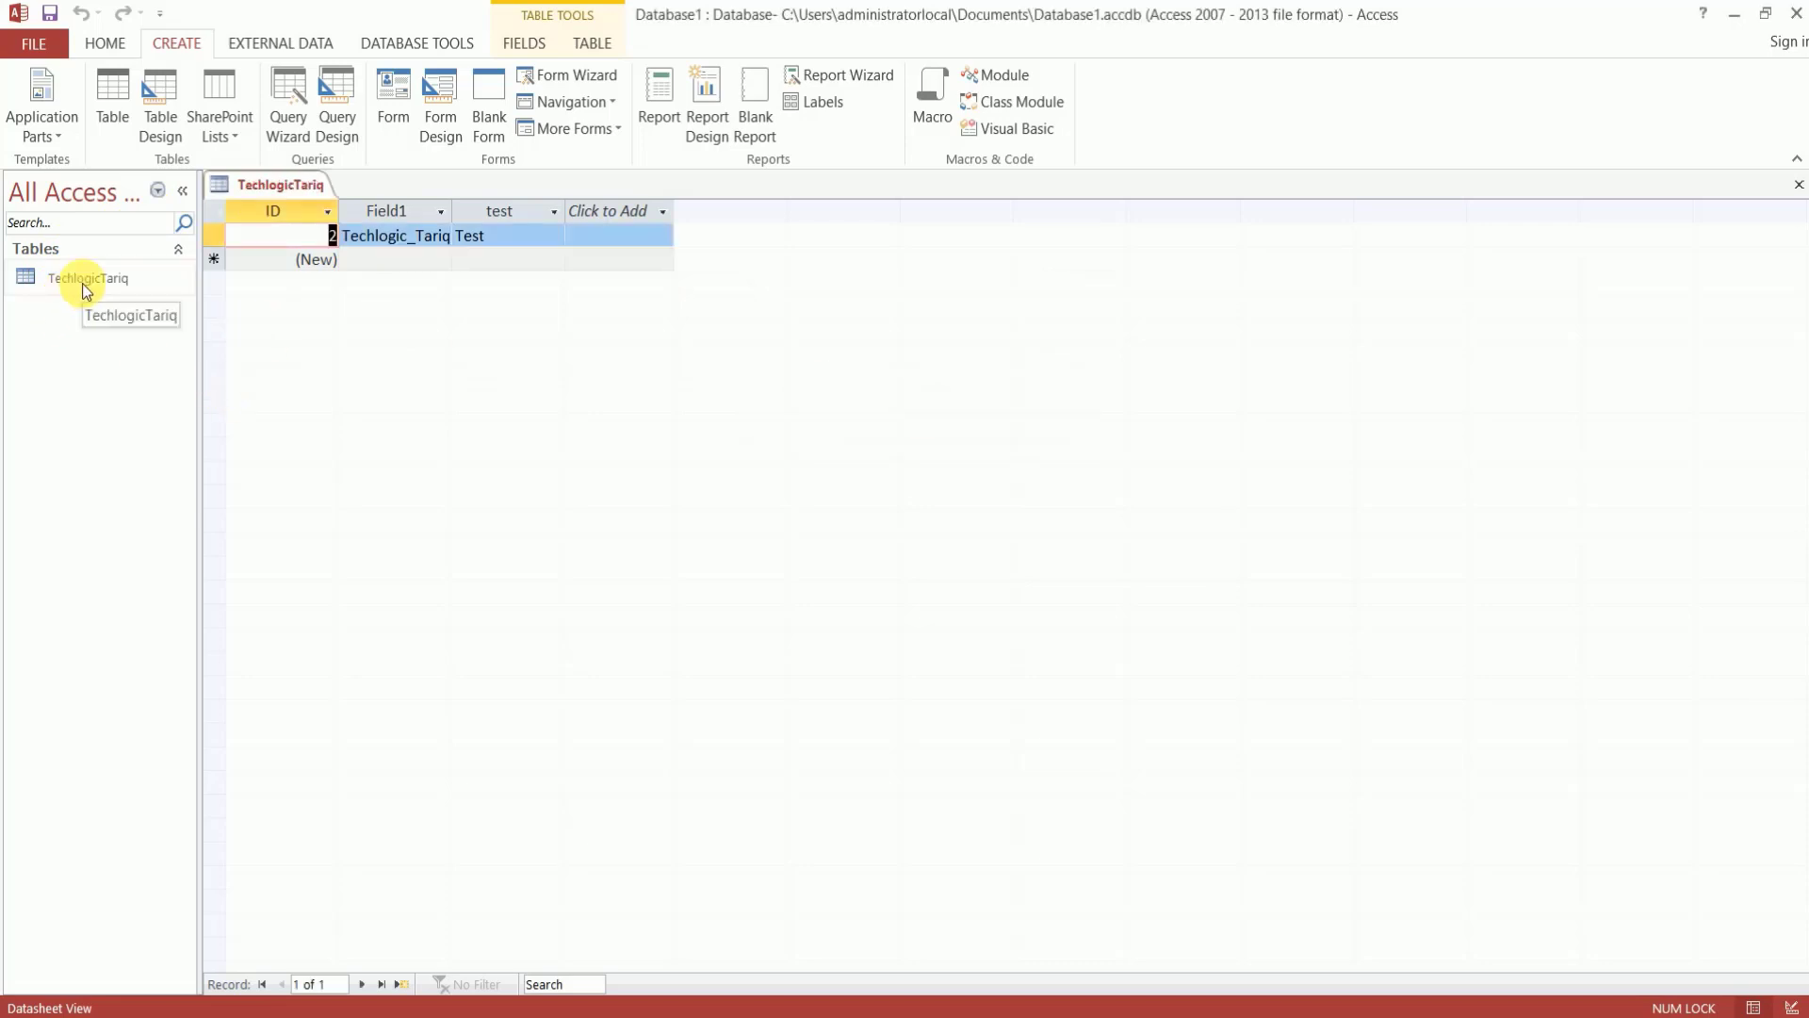
right_click(269, 185)
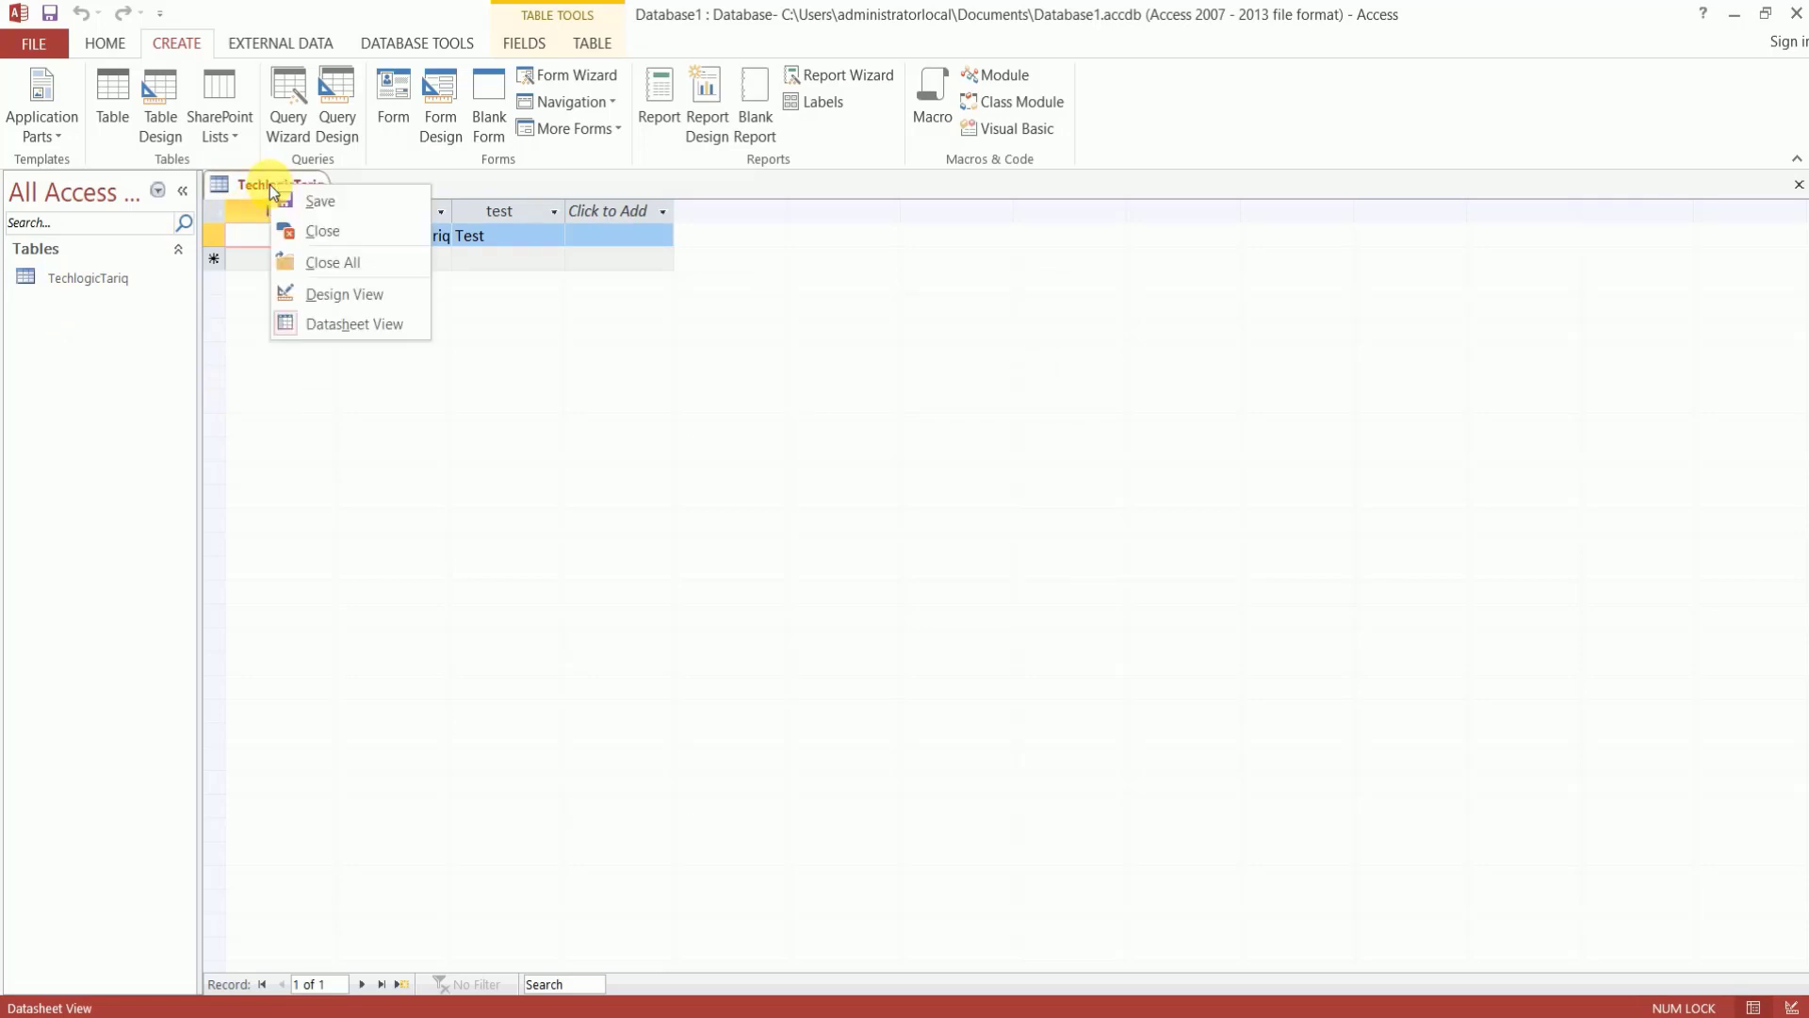
click(318, 236)
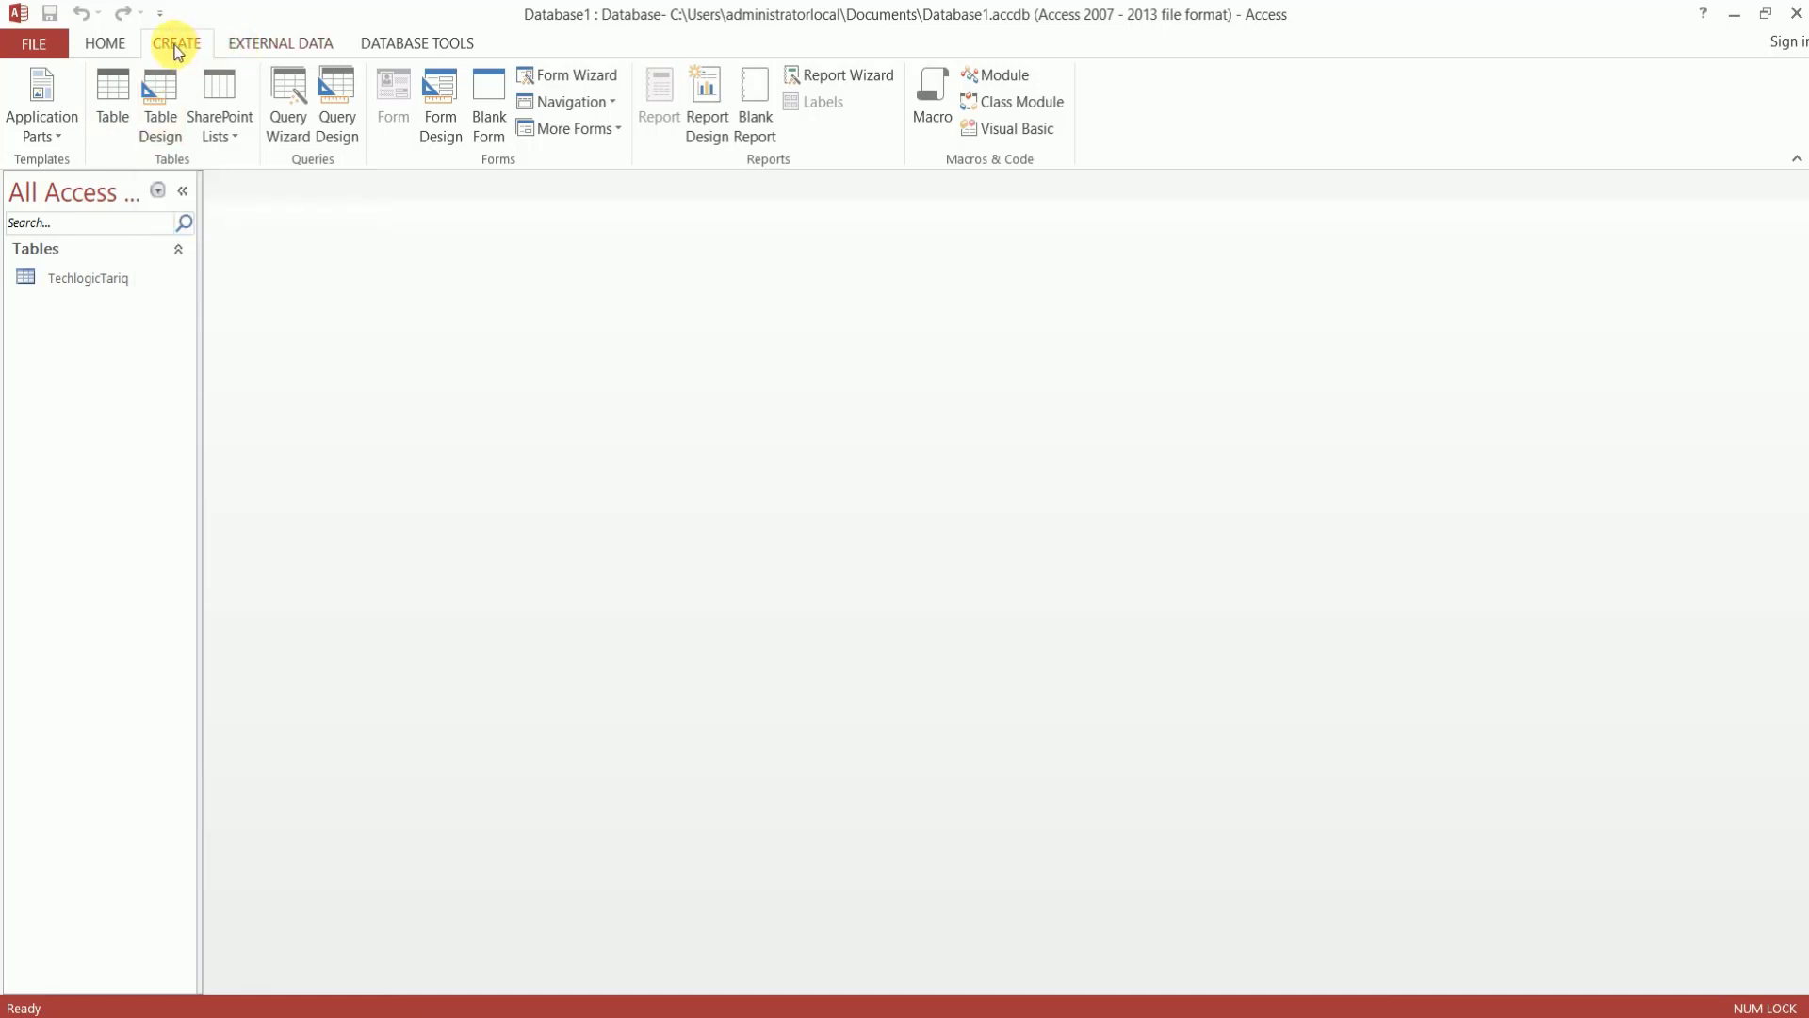
Add the Contacts application part with a one 'Contacts' to many 'Contacts1' relationship, using Address as the unsorted lookup column Field1
click(58, 132)
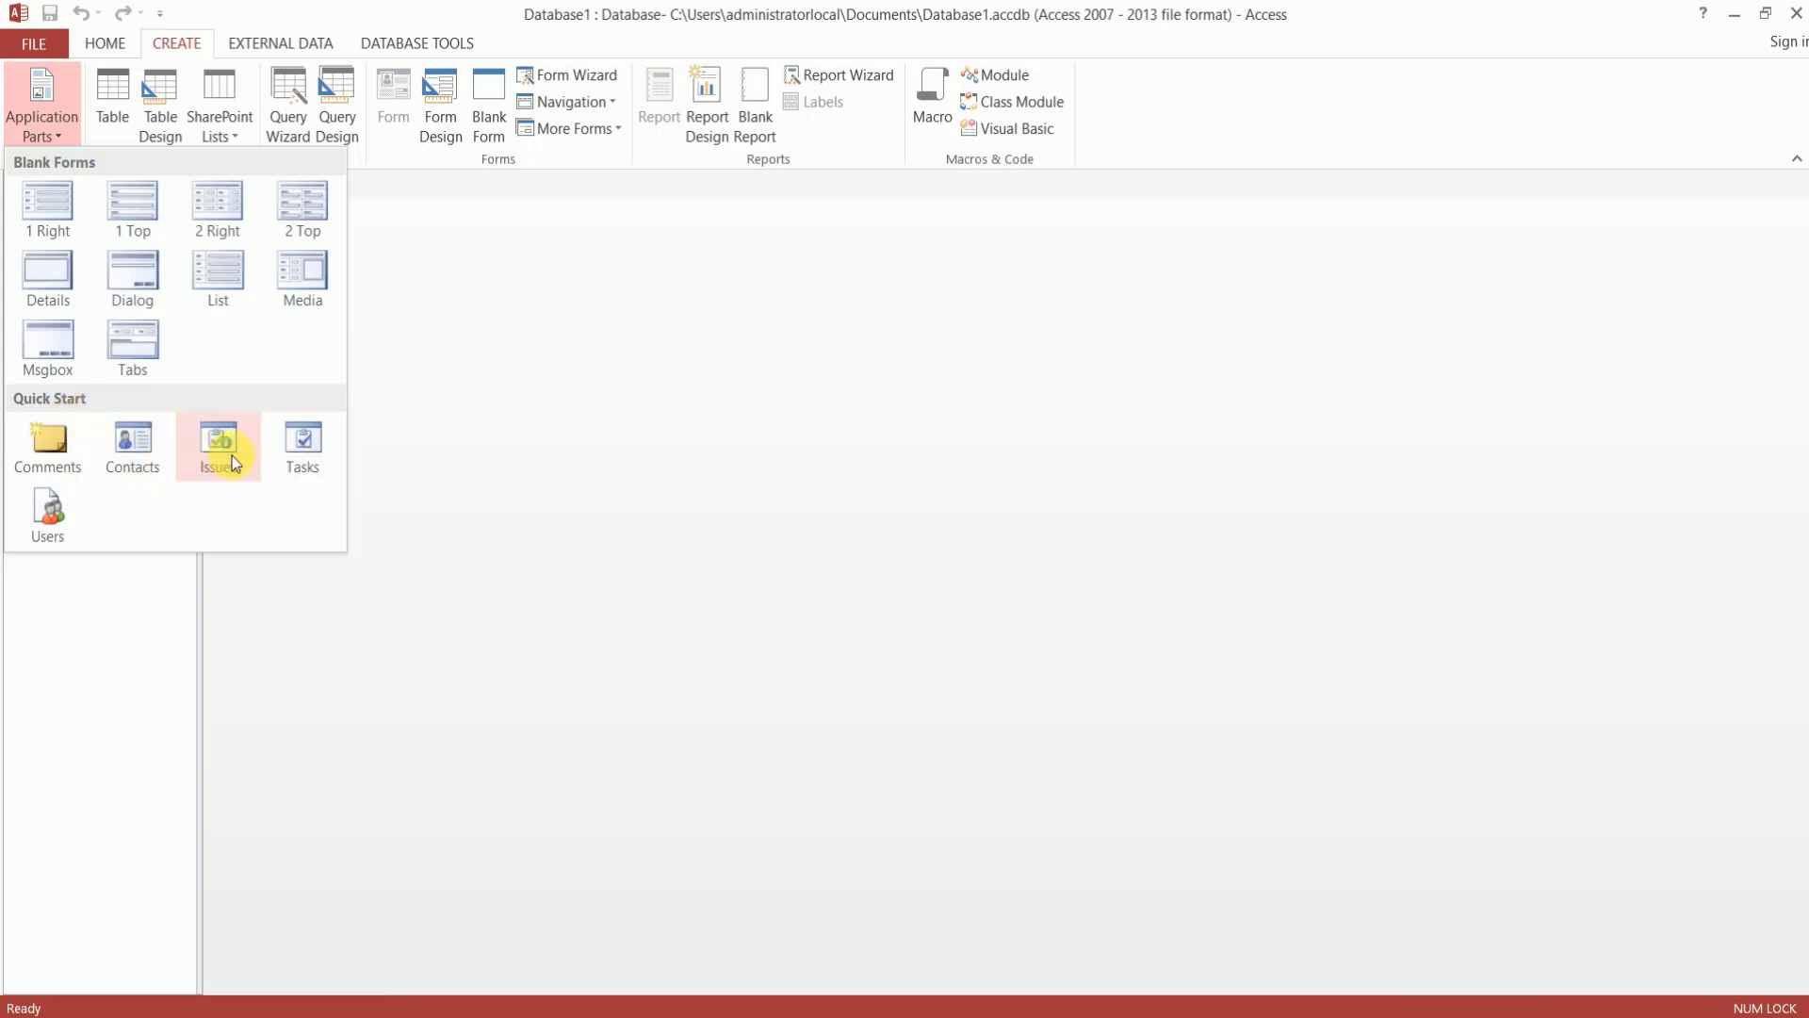
click(148, 466)
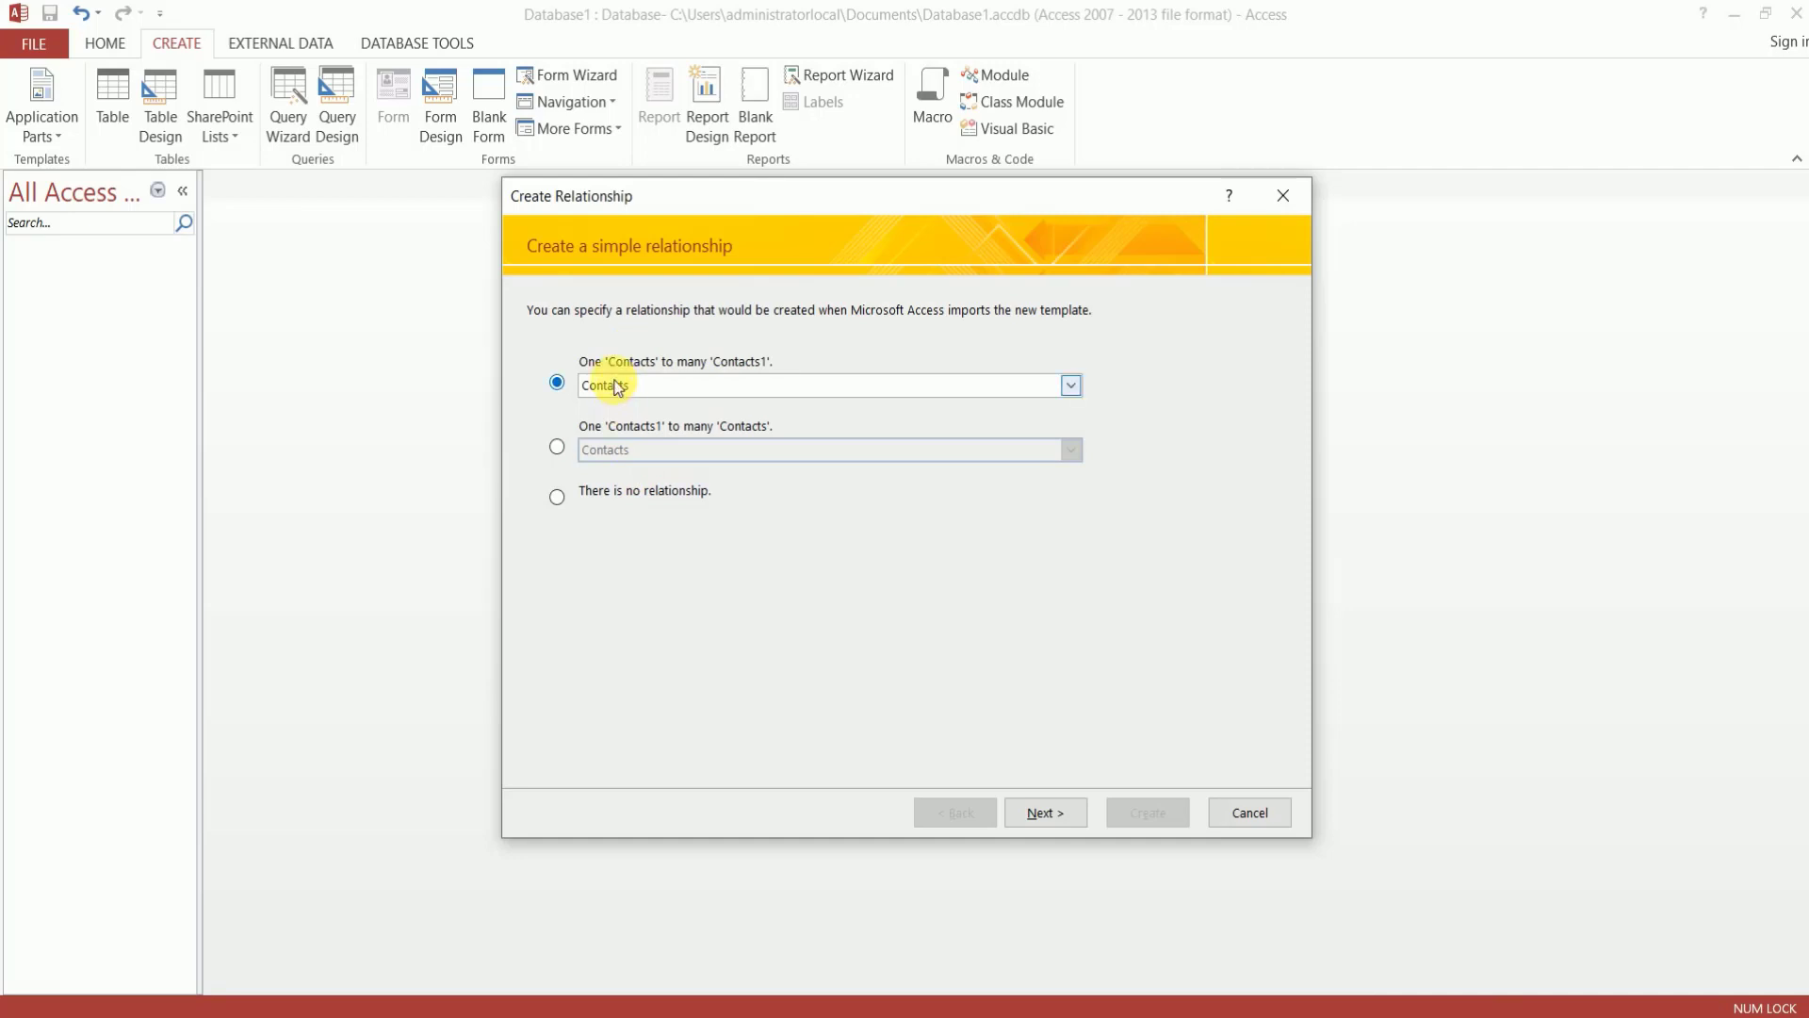
click(1077, 825)
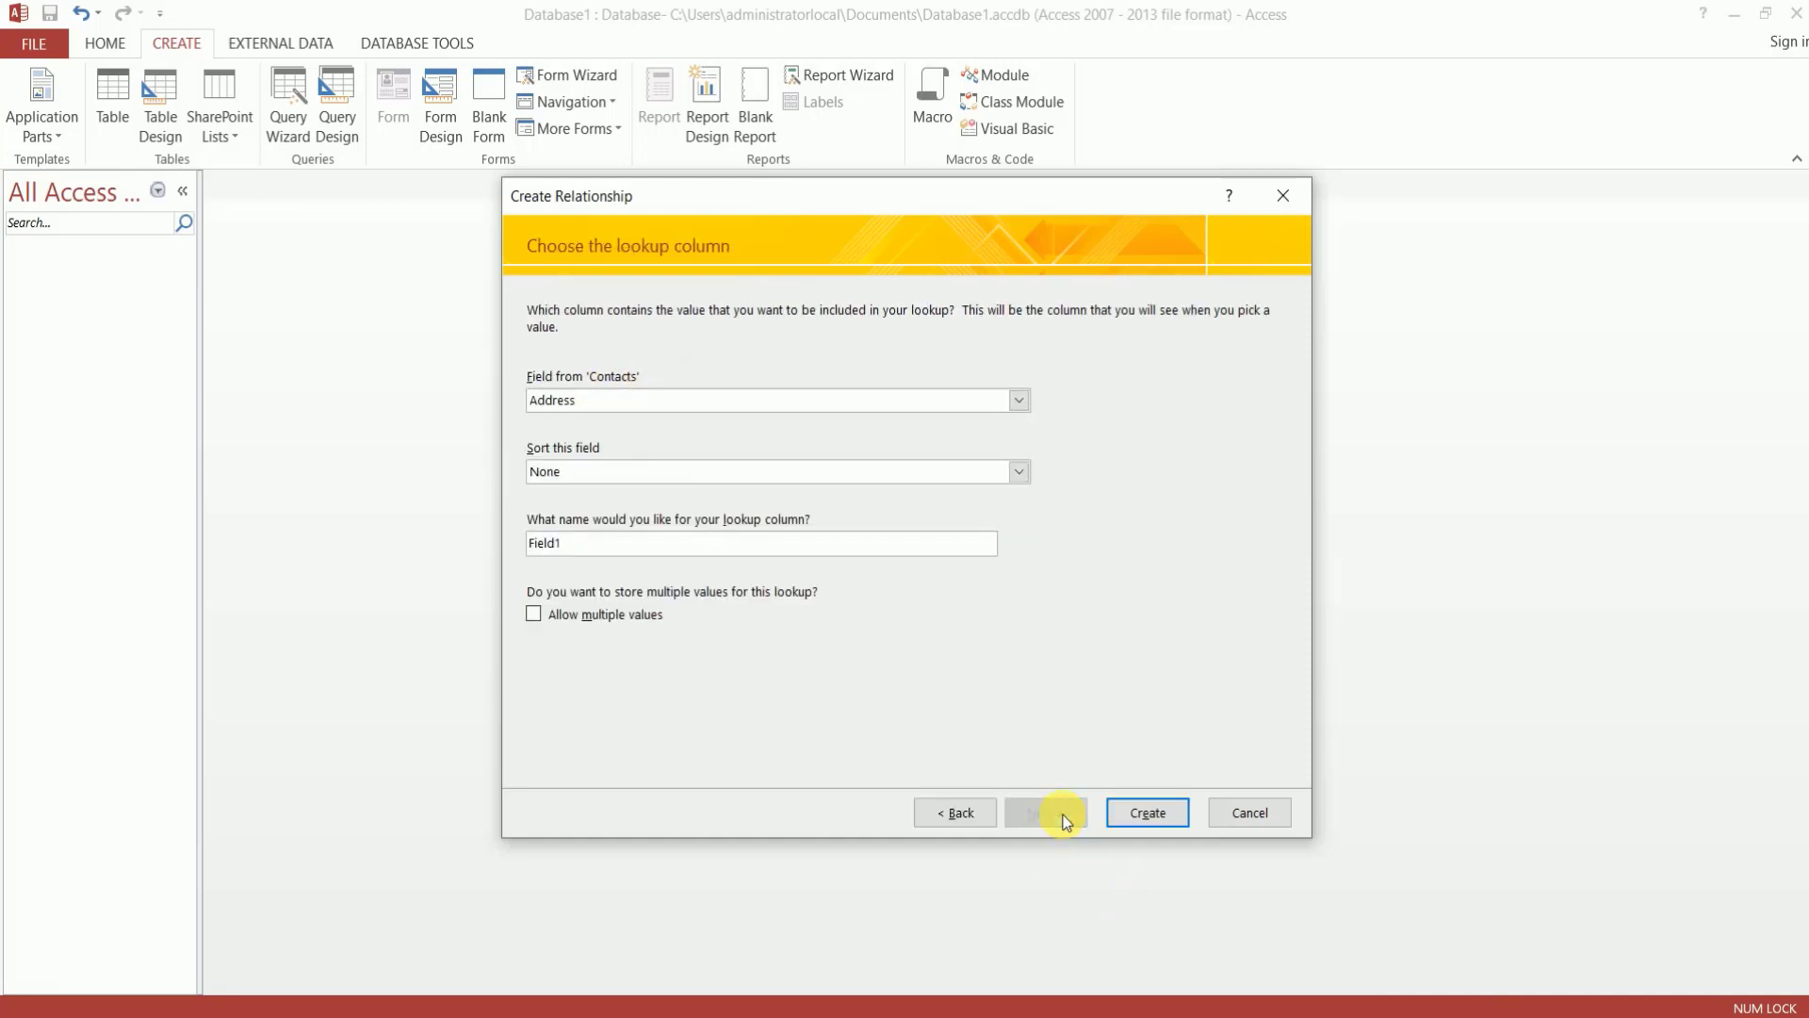
click(1147, 812)
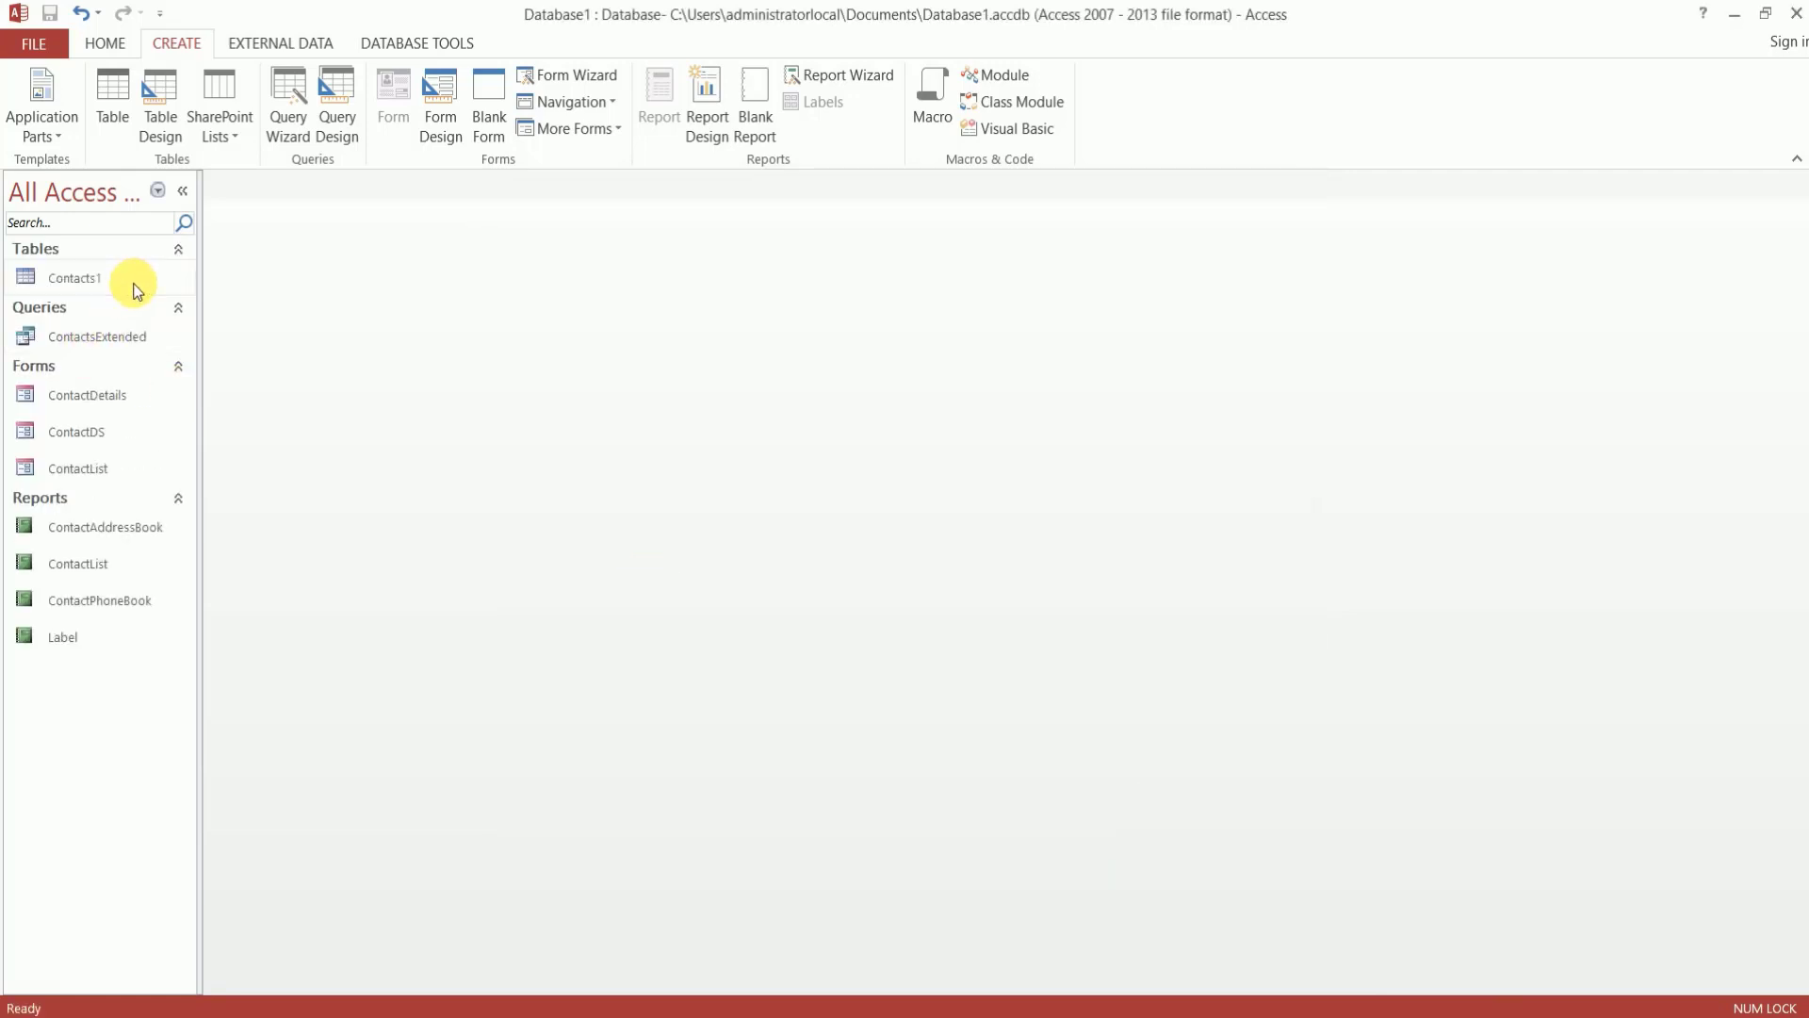
Open the Contacts1 table and view the ContactDetails form, closing the form with Save & Close
click(70, 279)
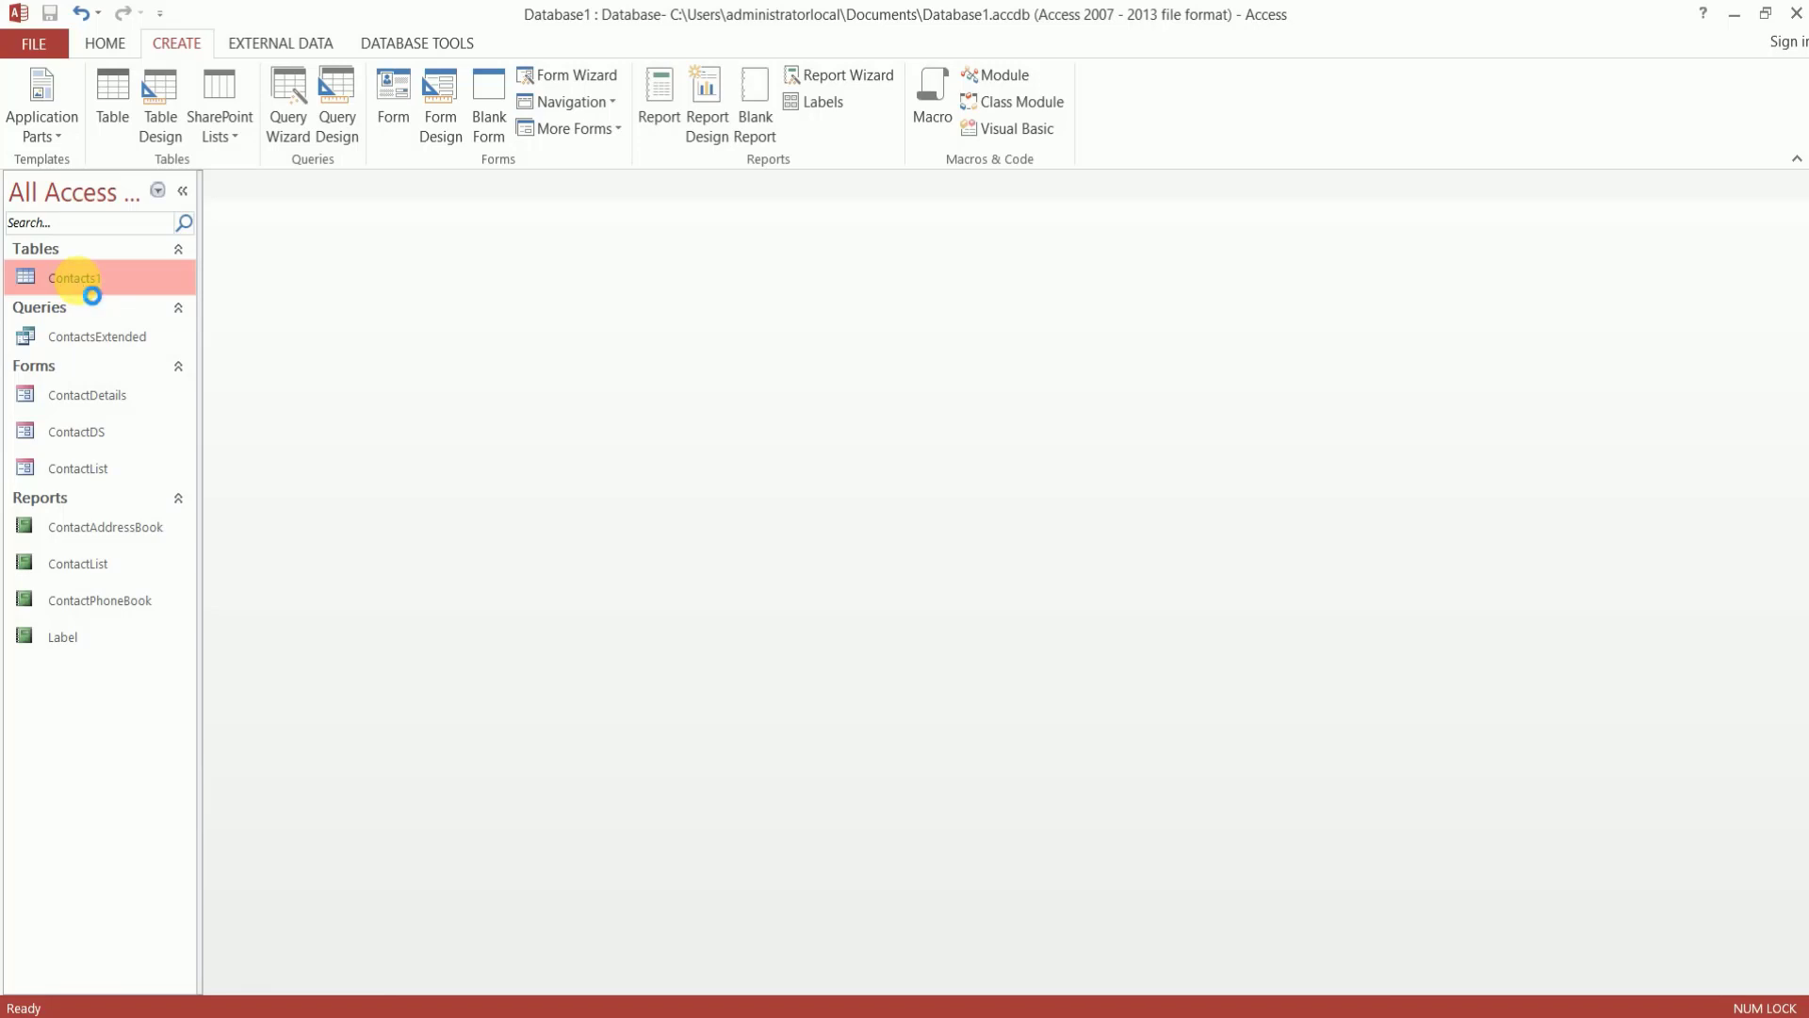
double_click(77, 280)
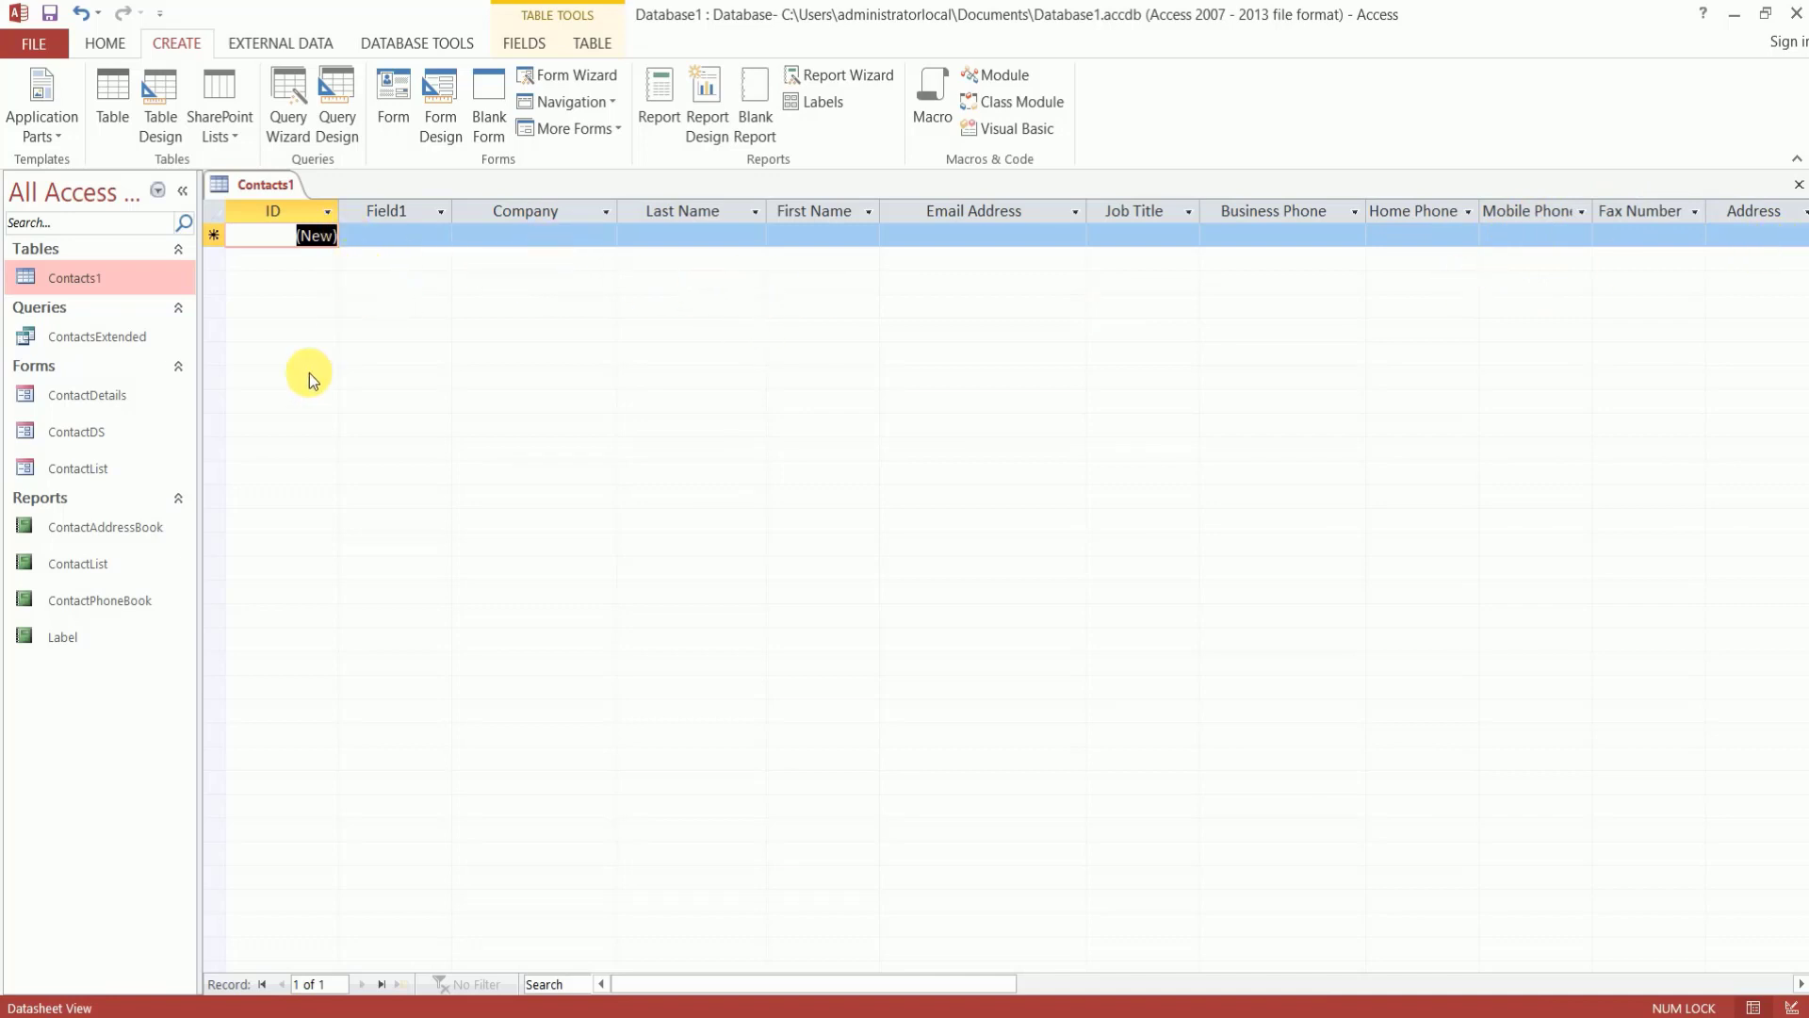
click(114, 407)
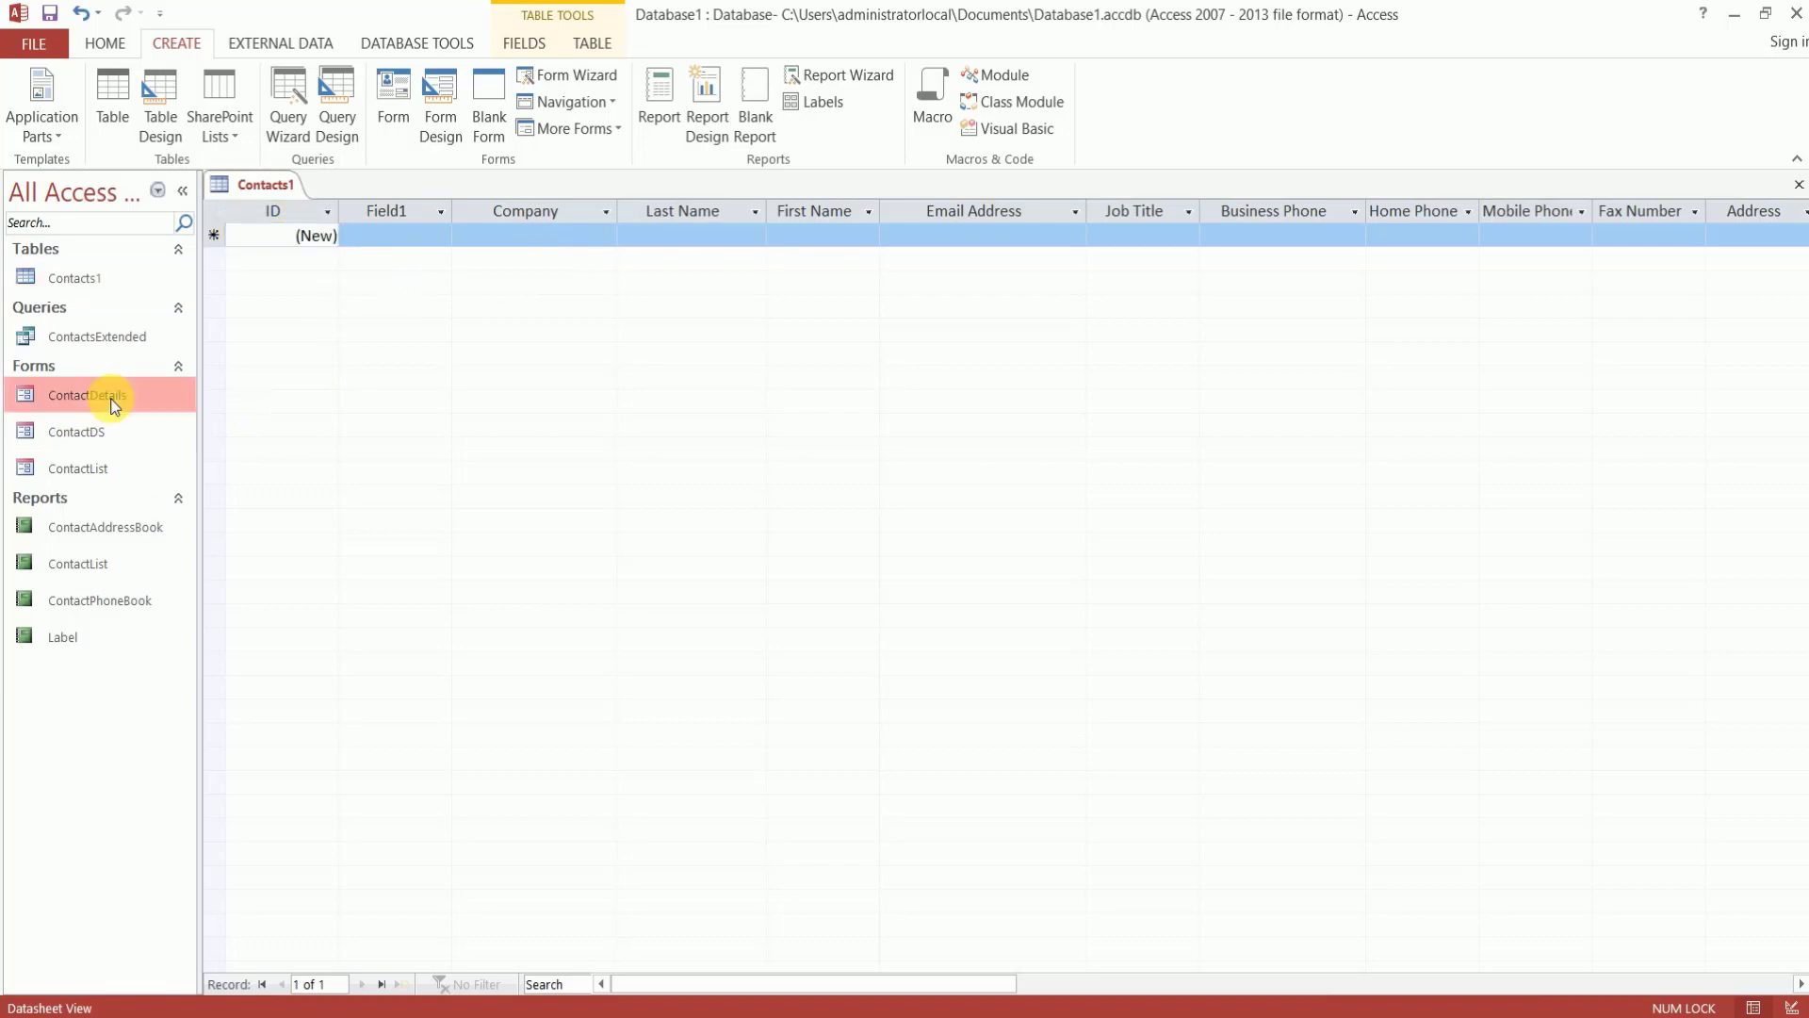
double_click(114, 407)
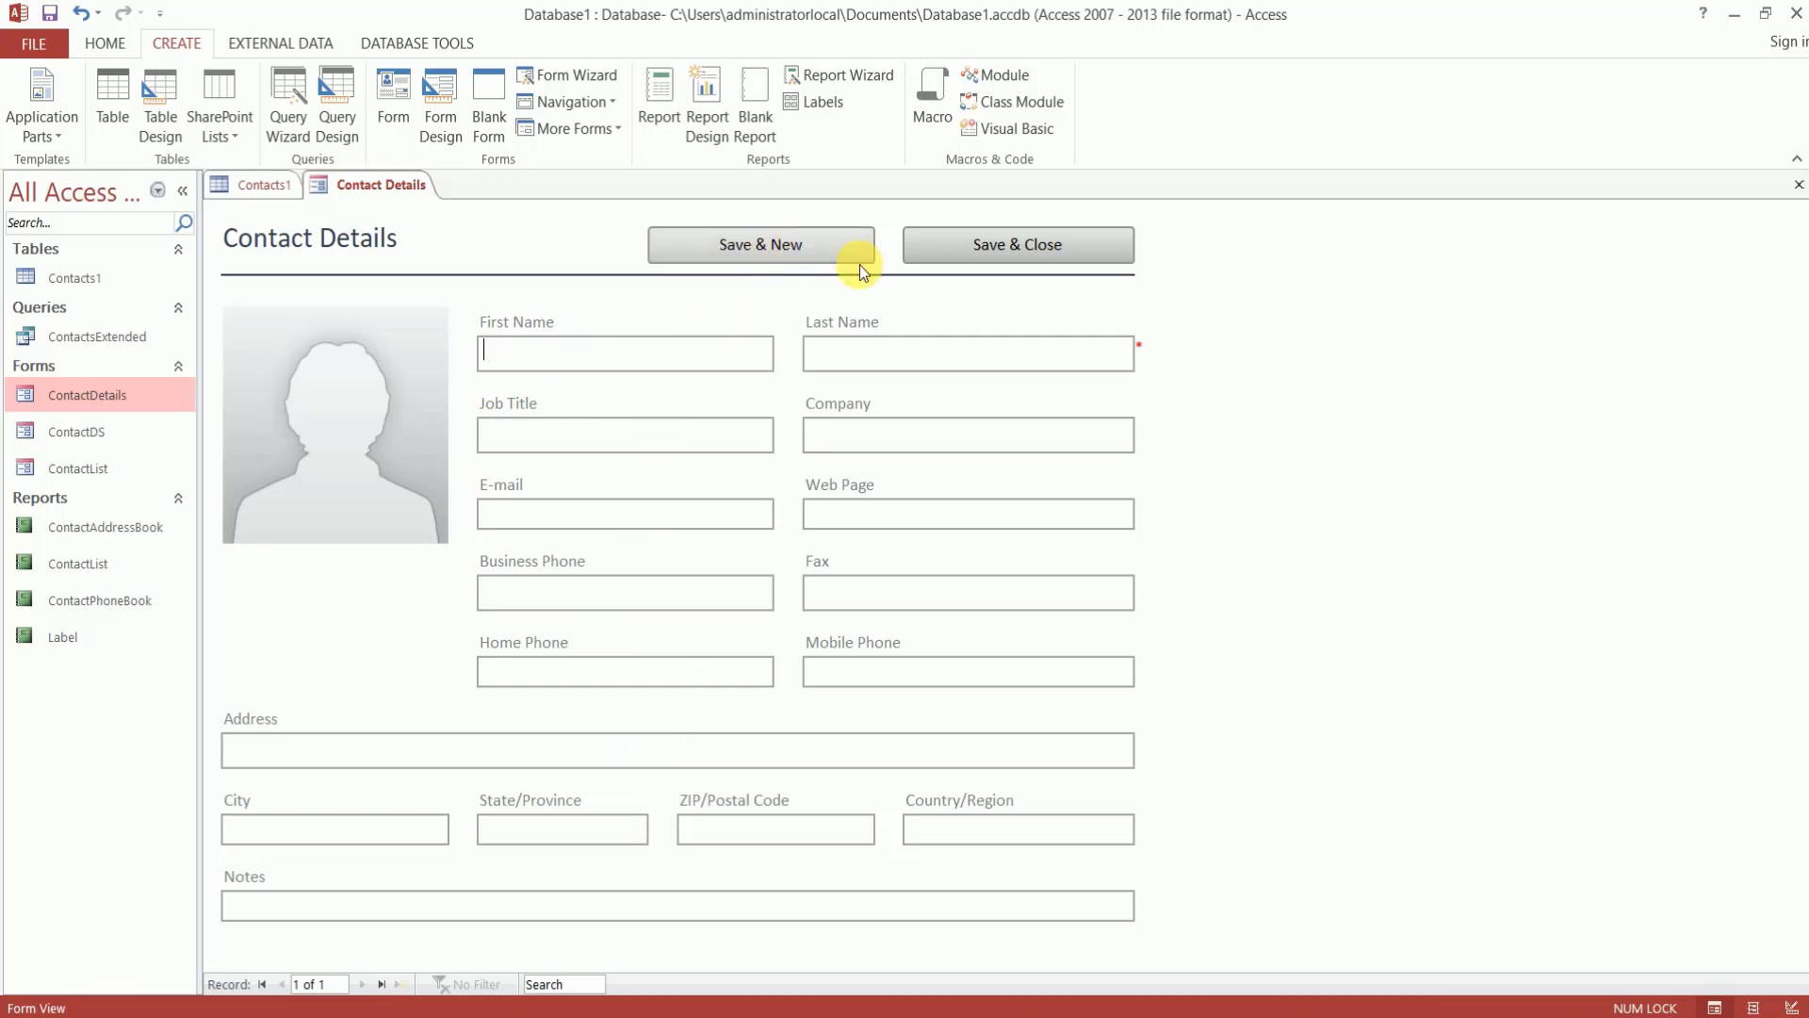
click(1069, 245)
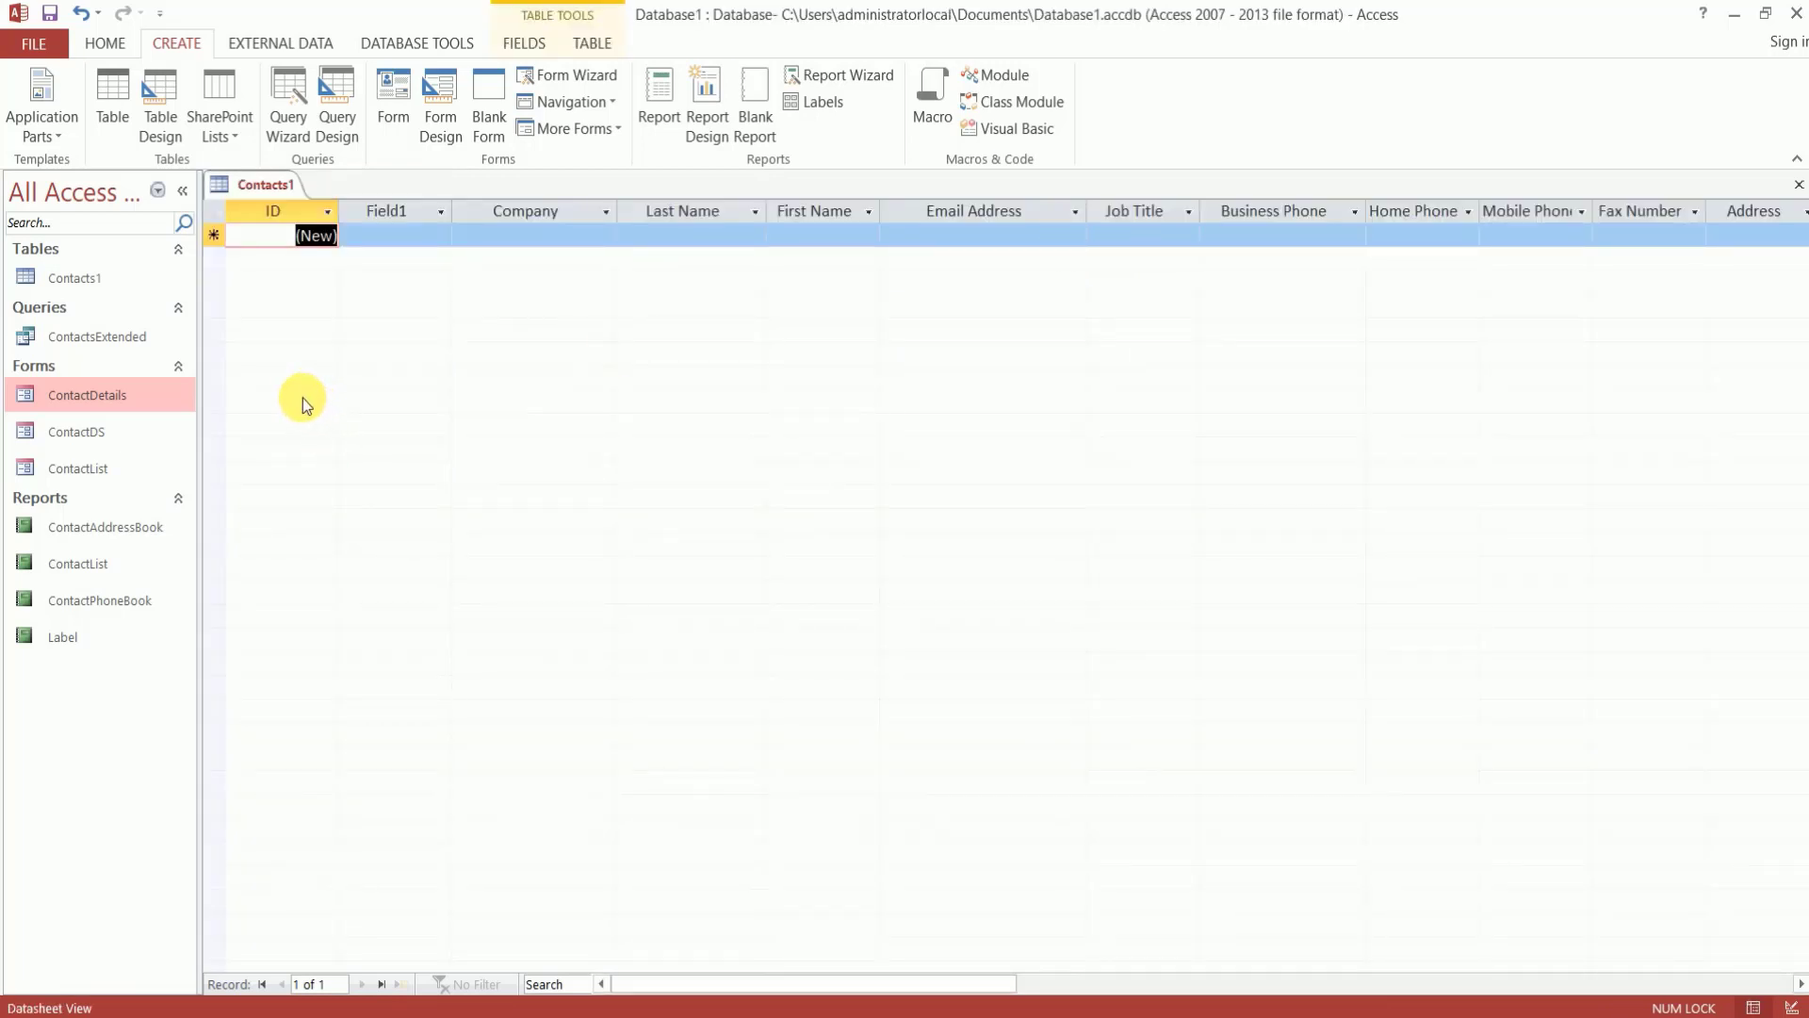
View the ContactDS and ContactList forms, and close all open objects
click(105, 431)
double_click(104, 432)
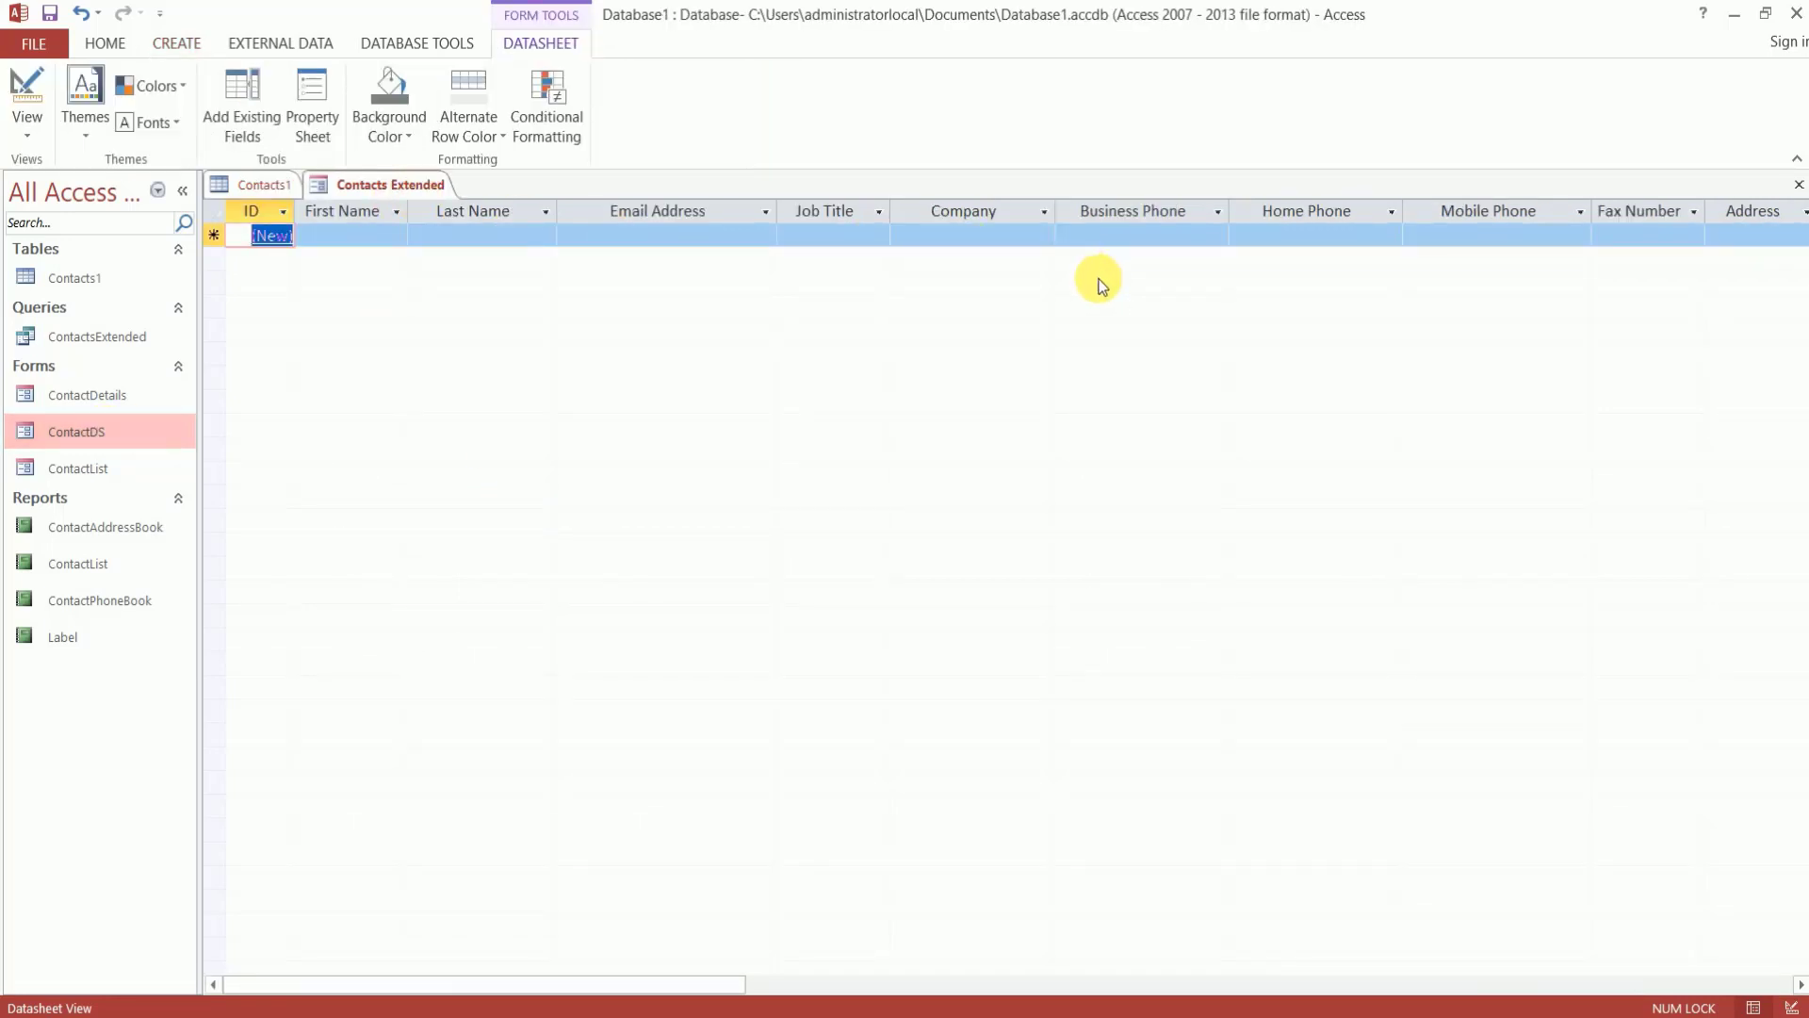
double_click(110, 470)
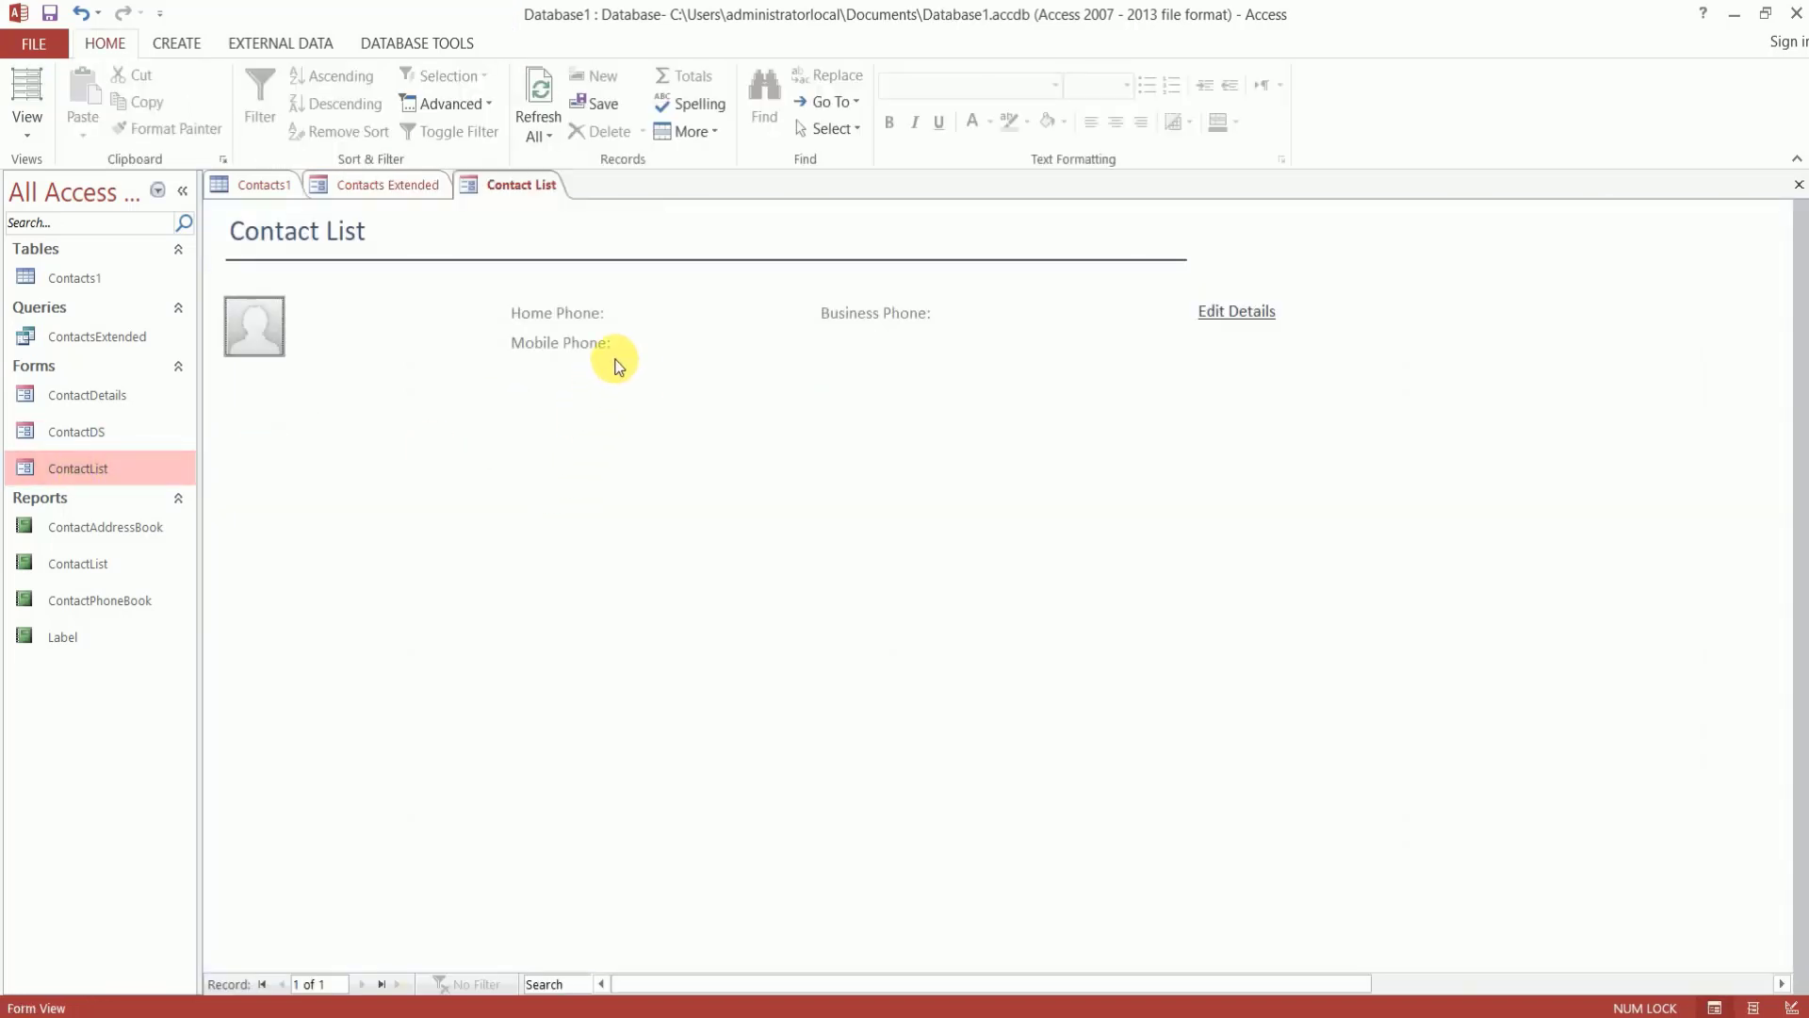
right_click(516, 182)
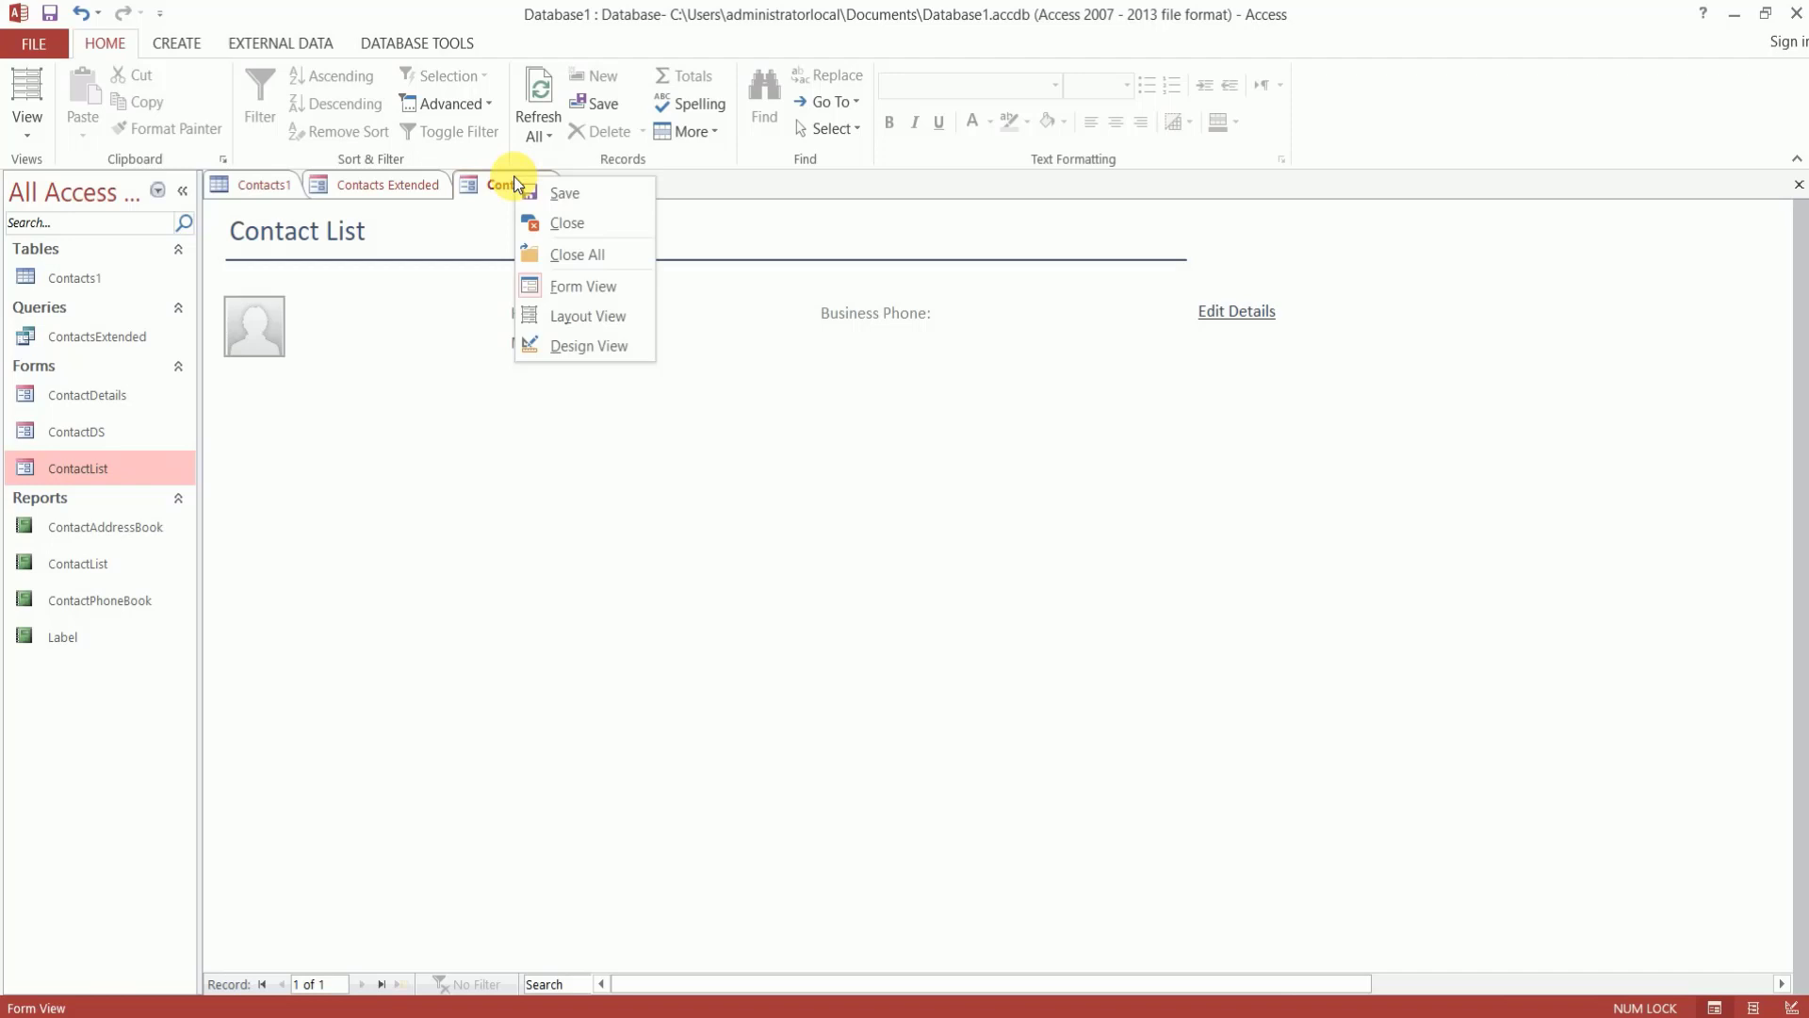
click(564, 222)
right_click(420, 184)
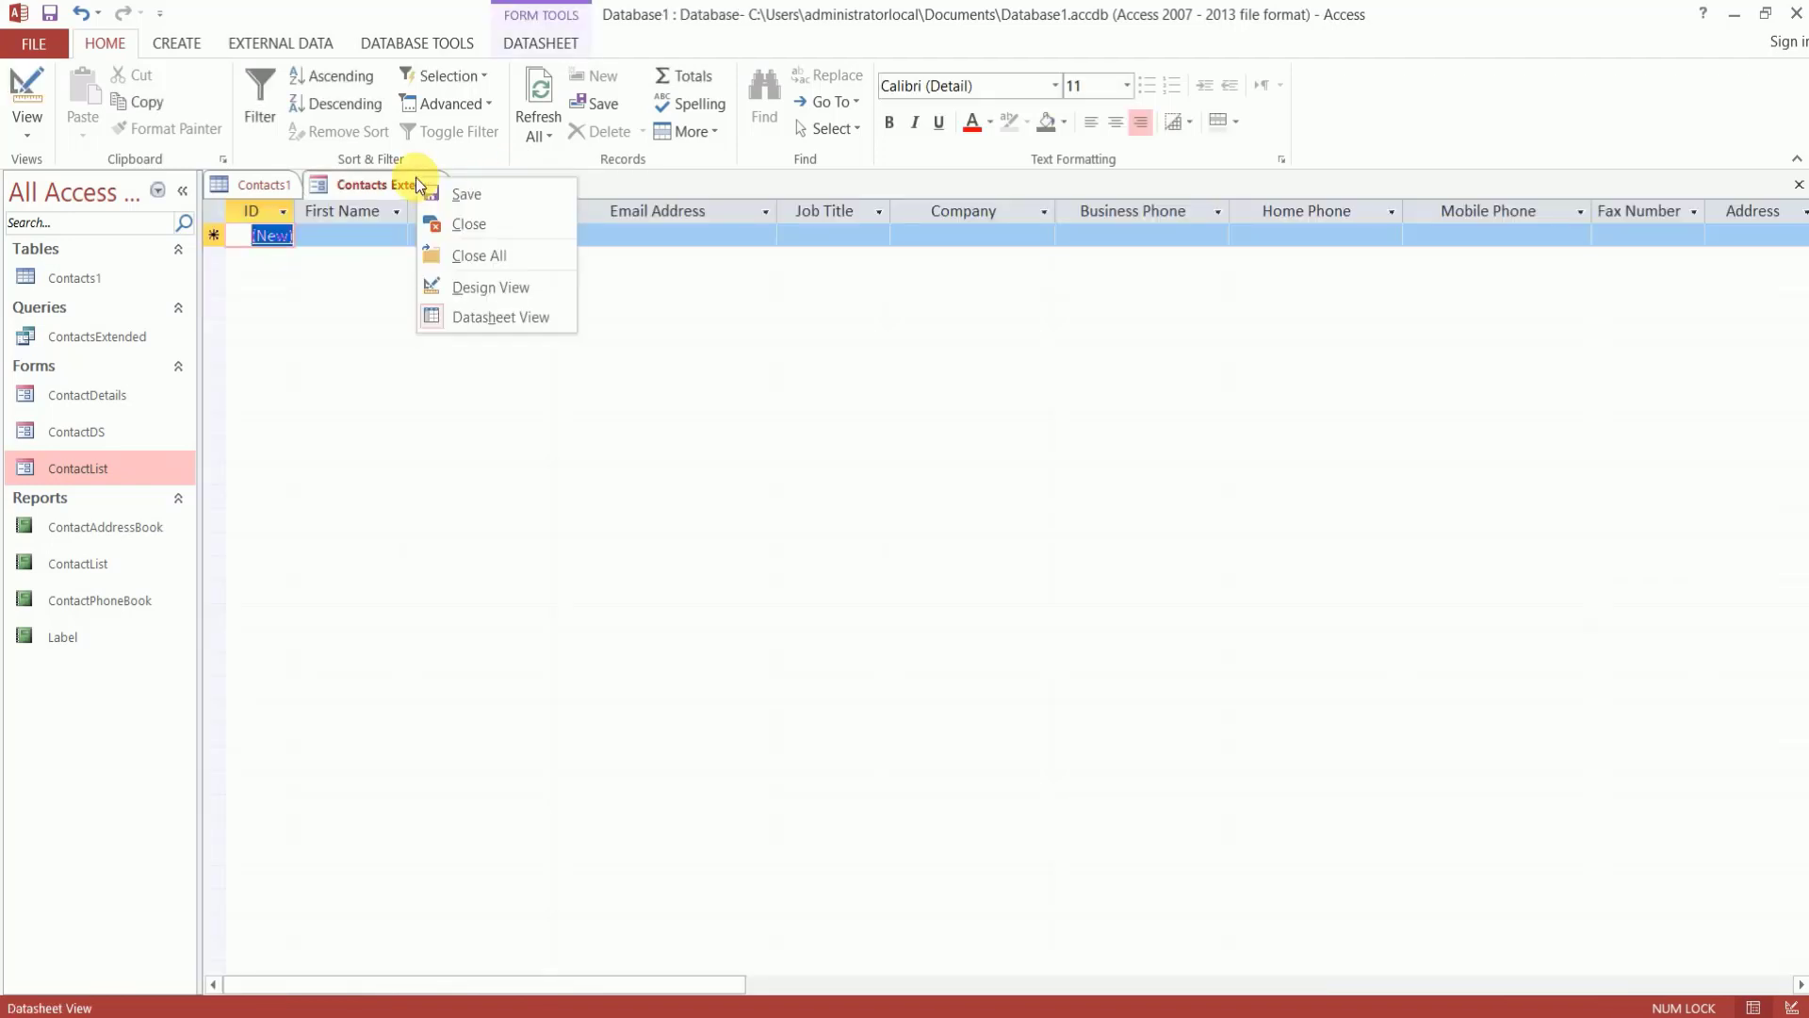
click(479, 256)
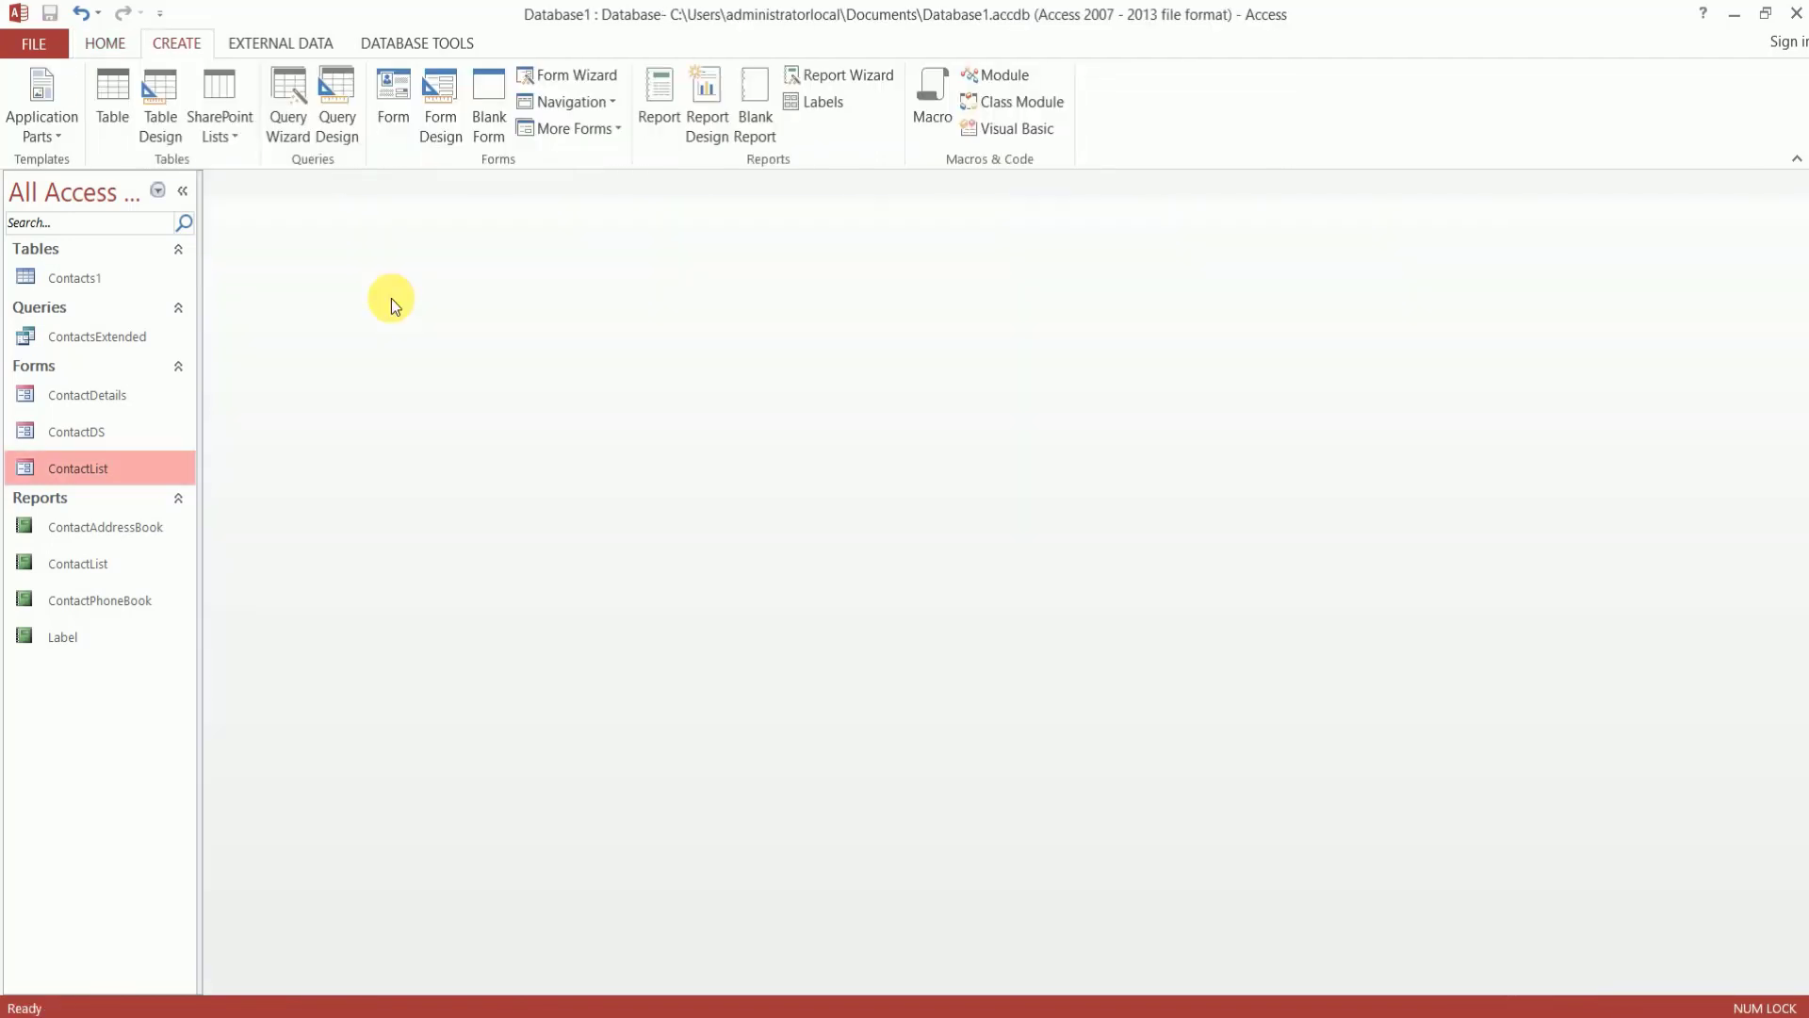
Create a new blank table in Datasheet View
click(117, 92)
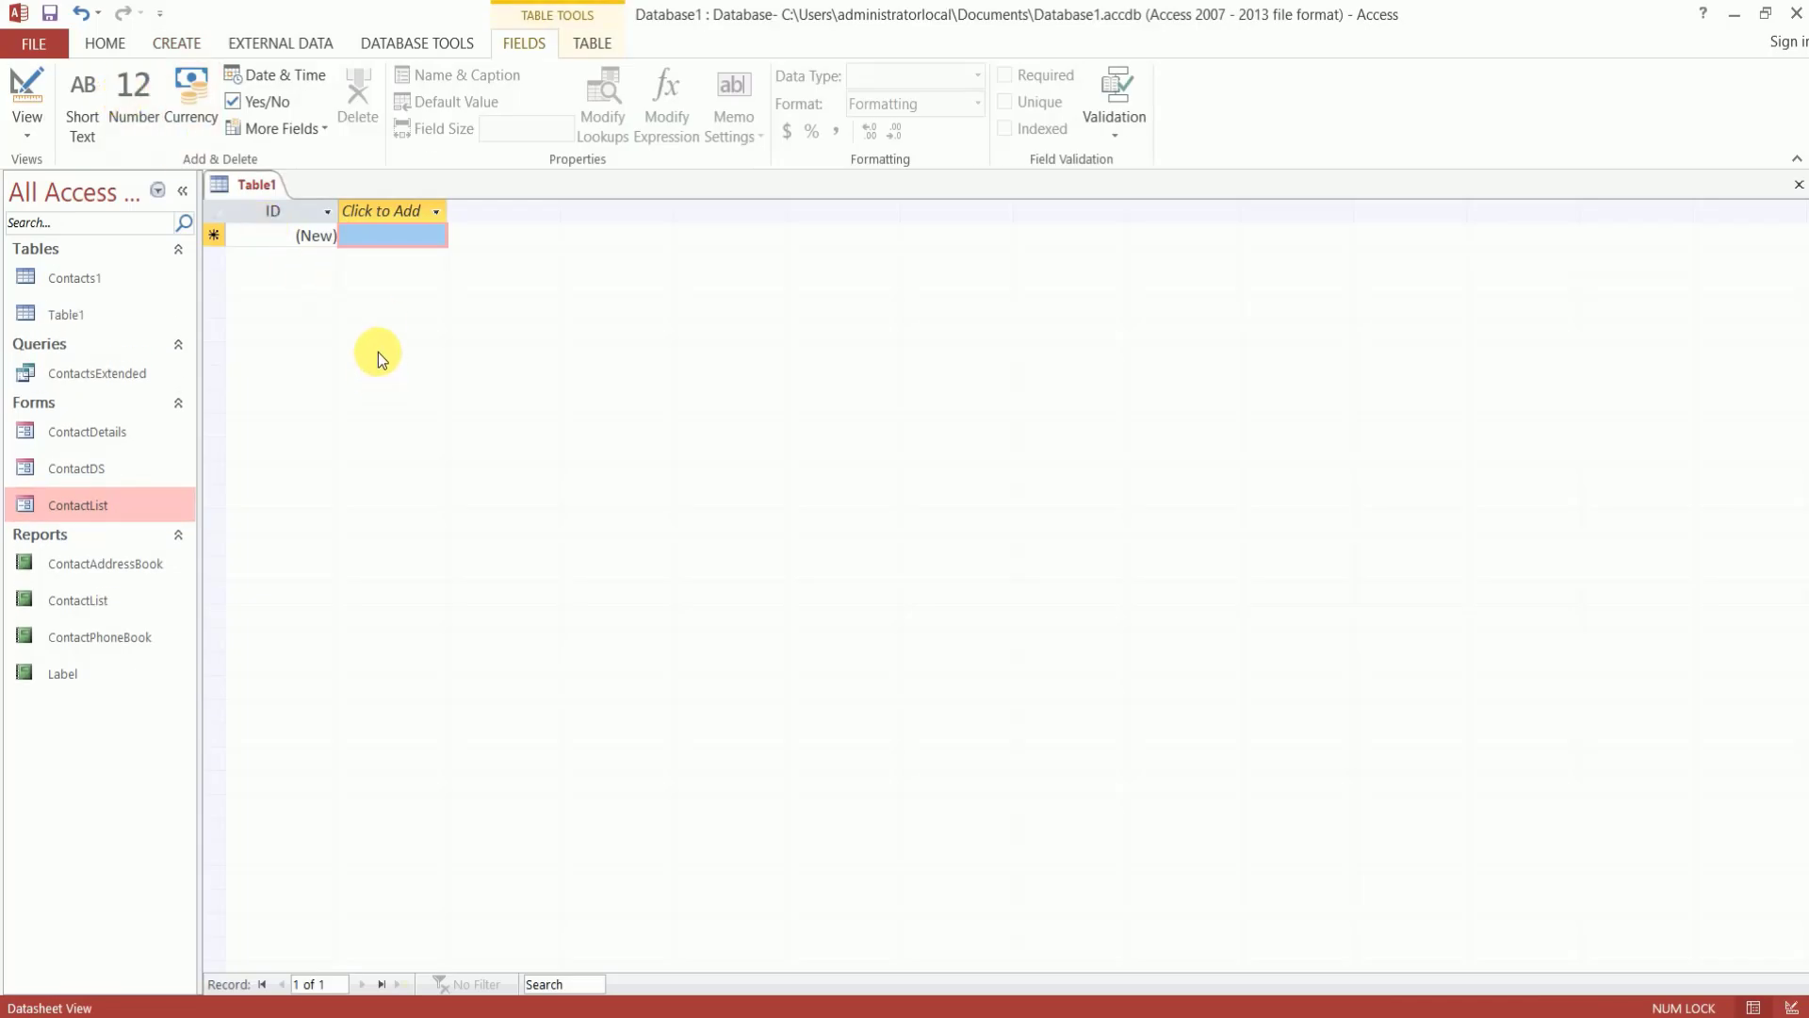
click(111, 317)
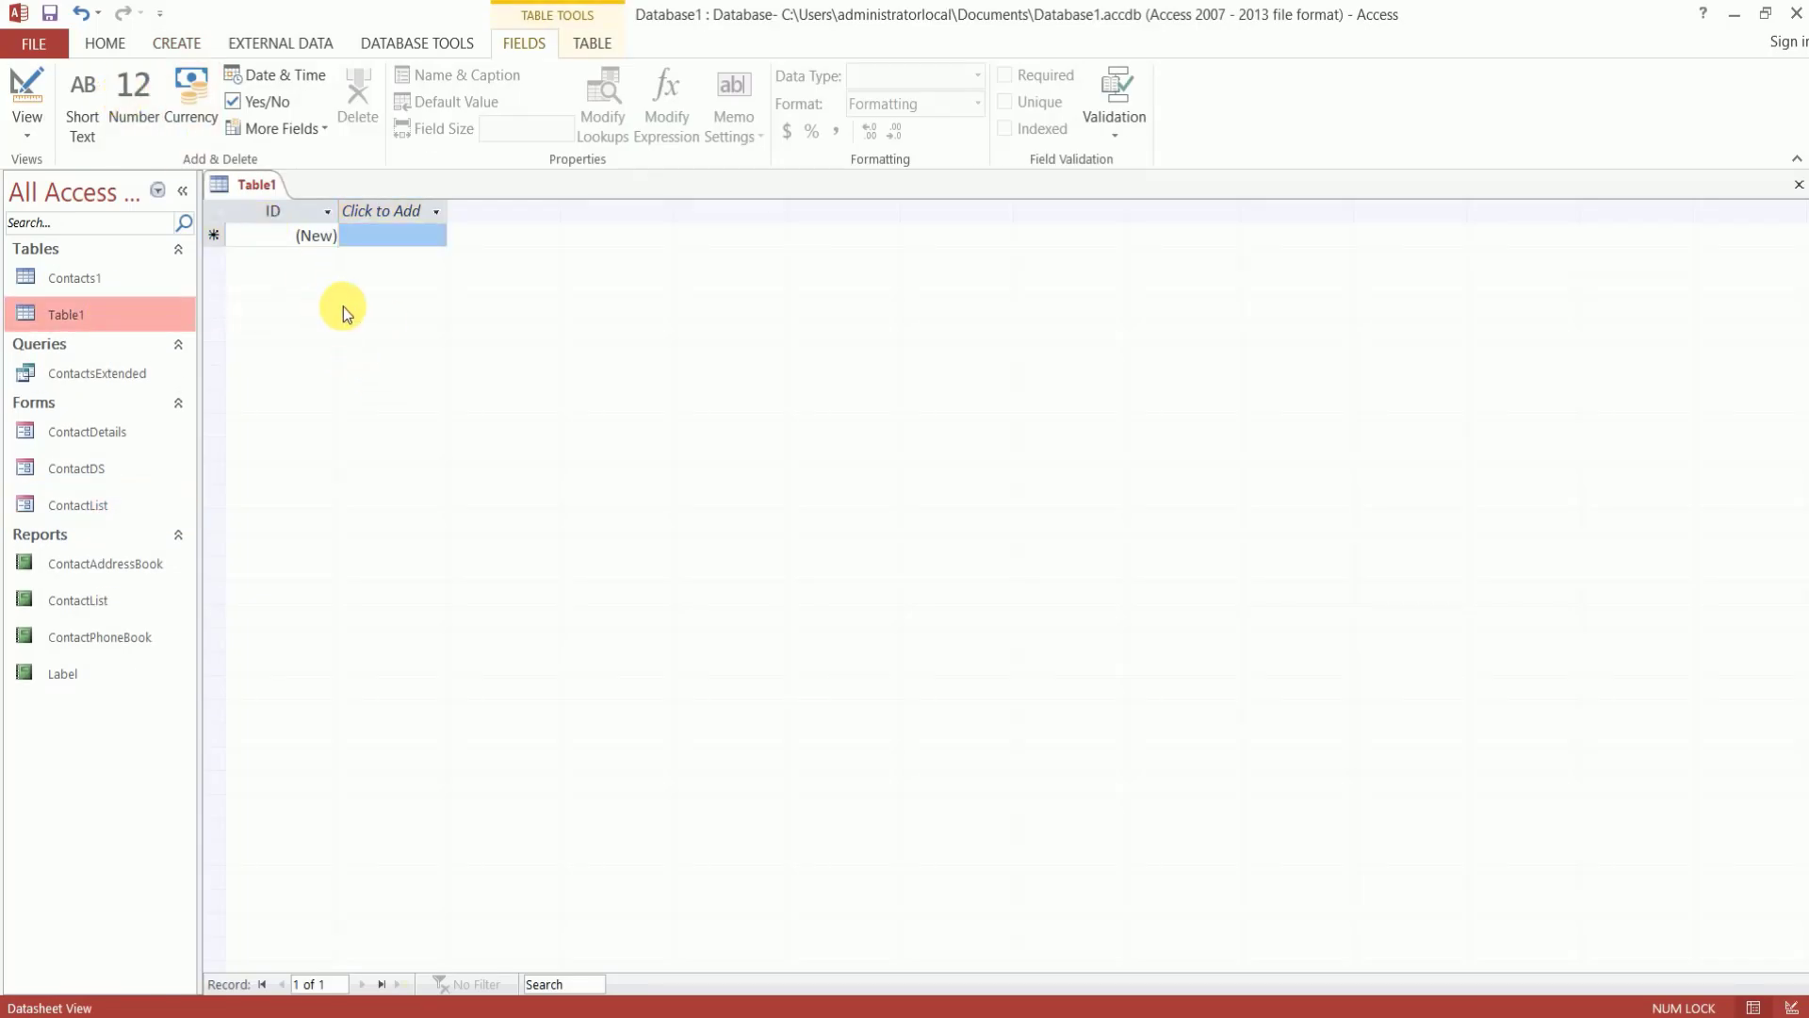
click(193, 49)
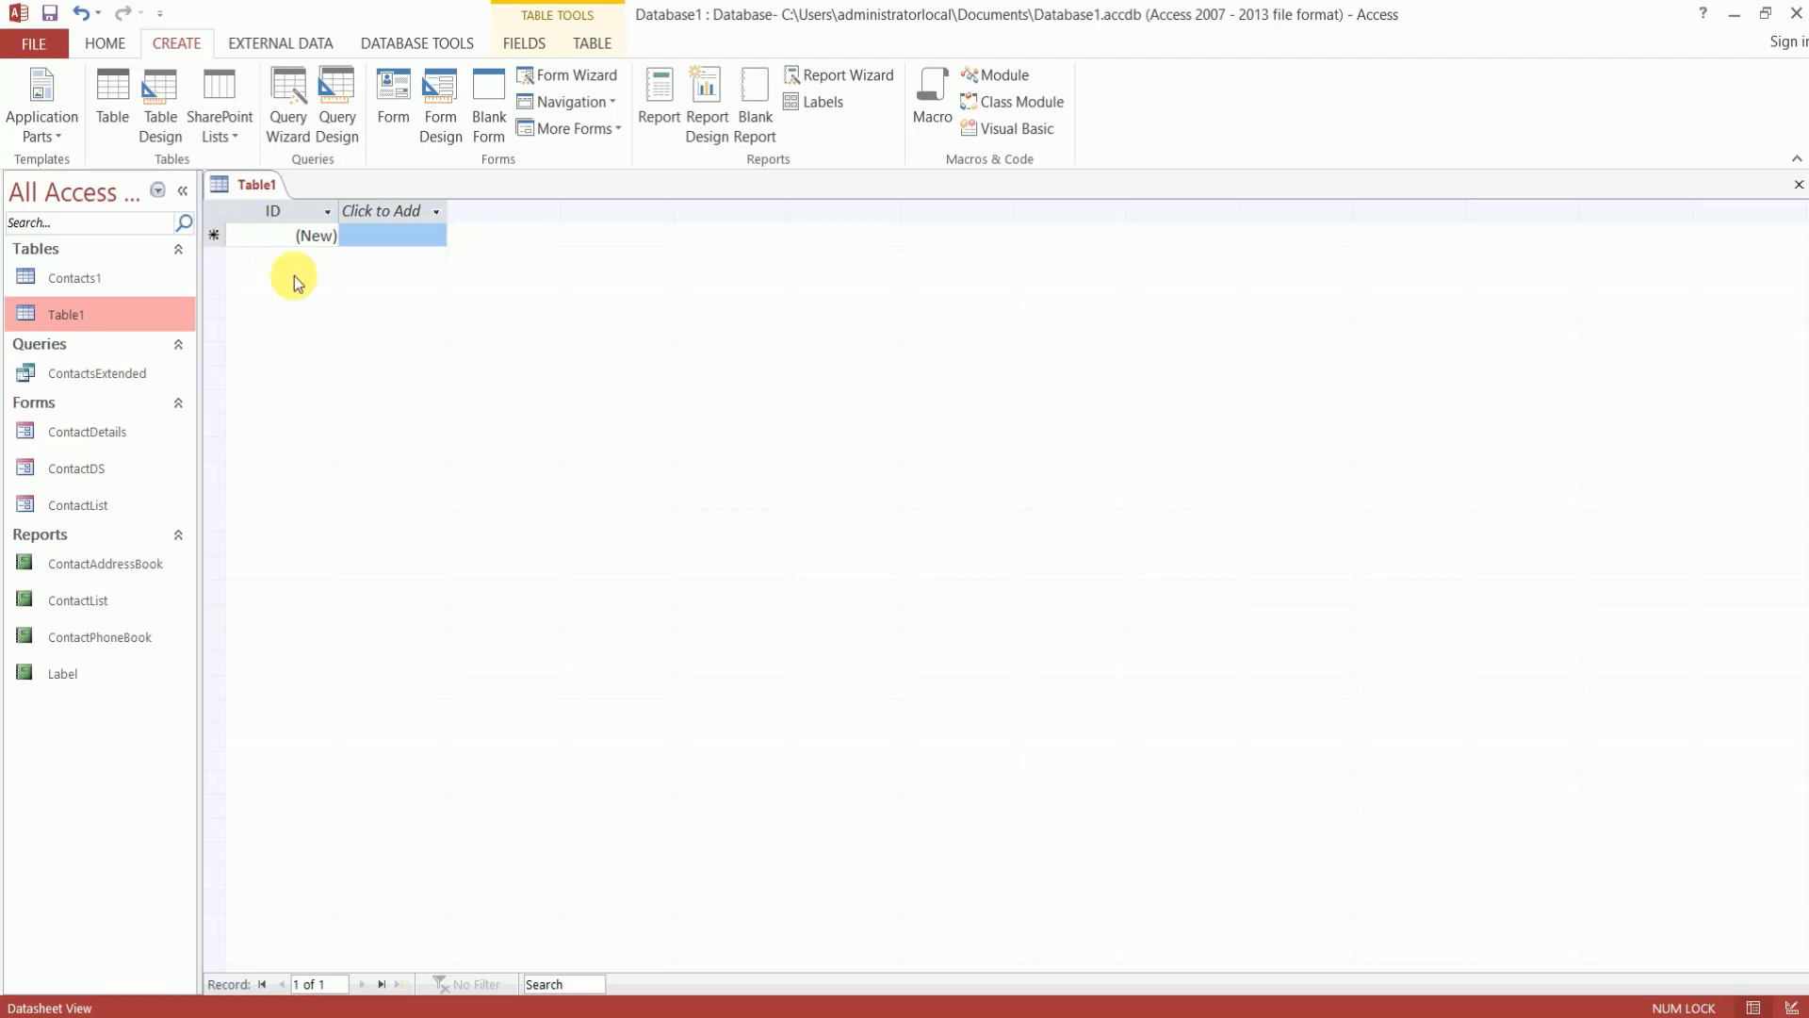
click(399, 247)
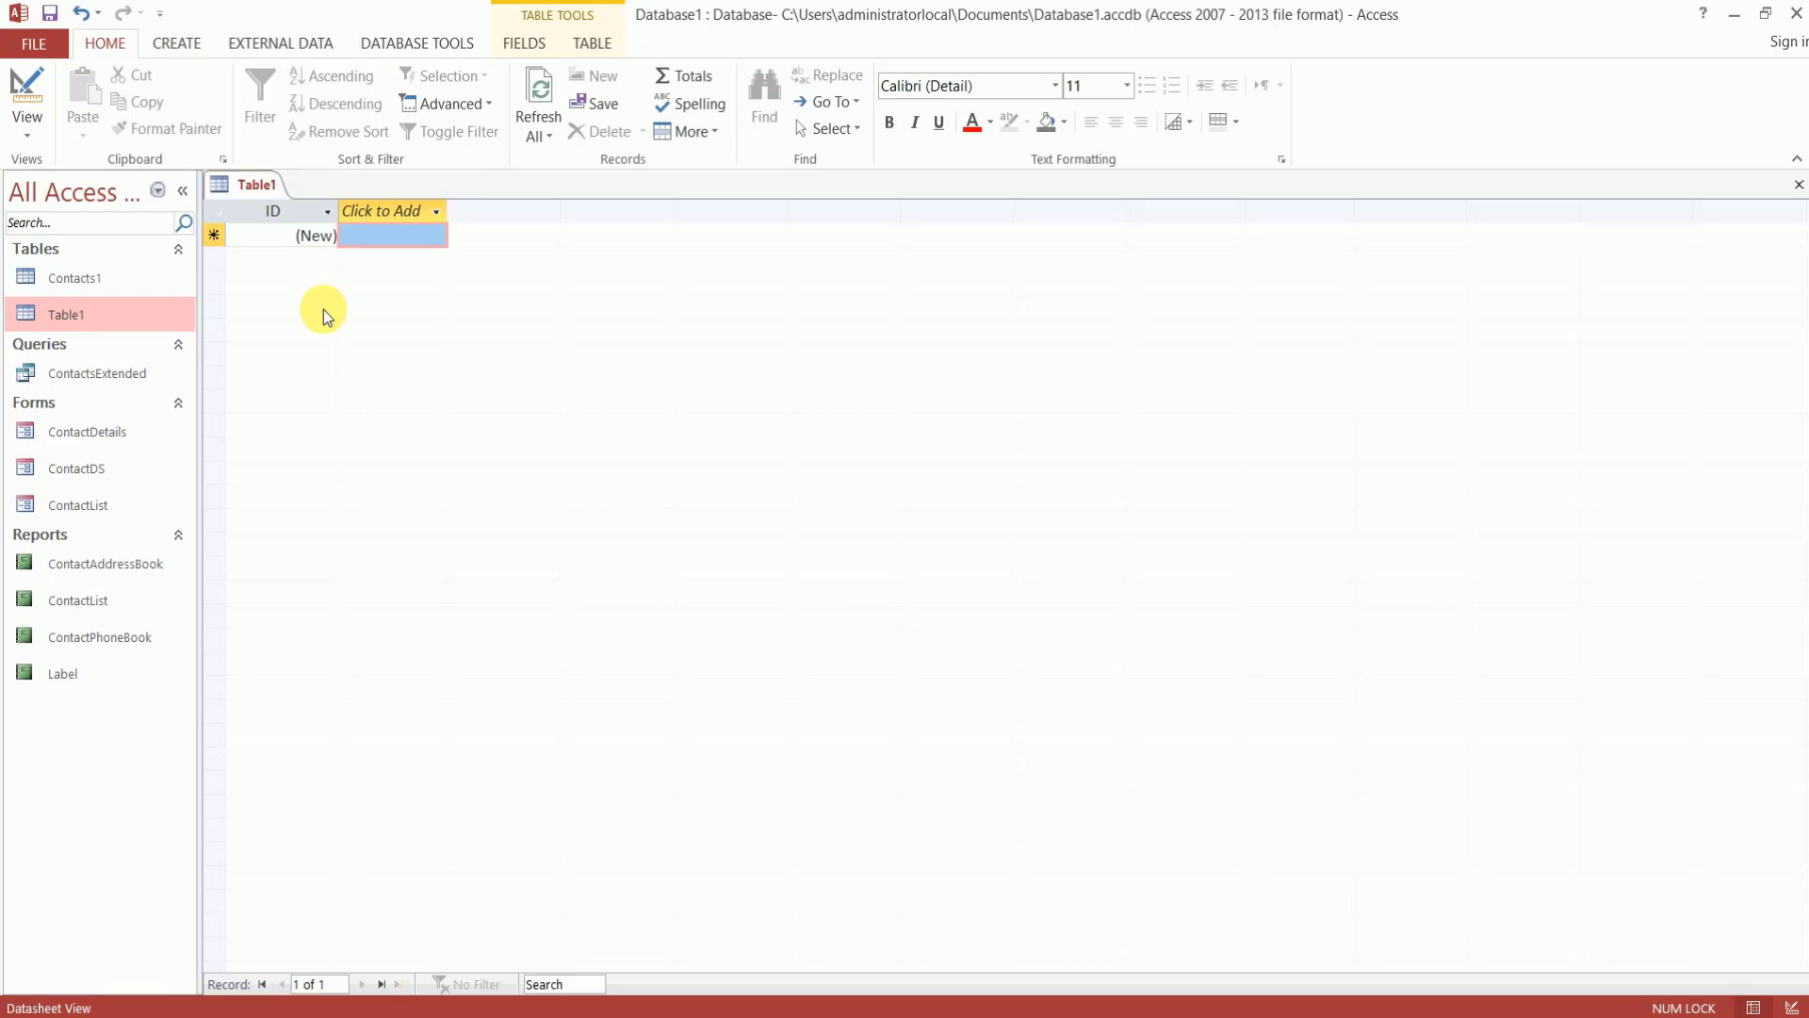
Create another table in Design View and review the data types available for its first field
click(174, 44)
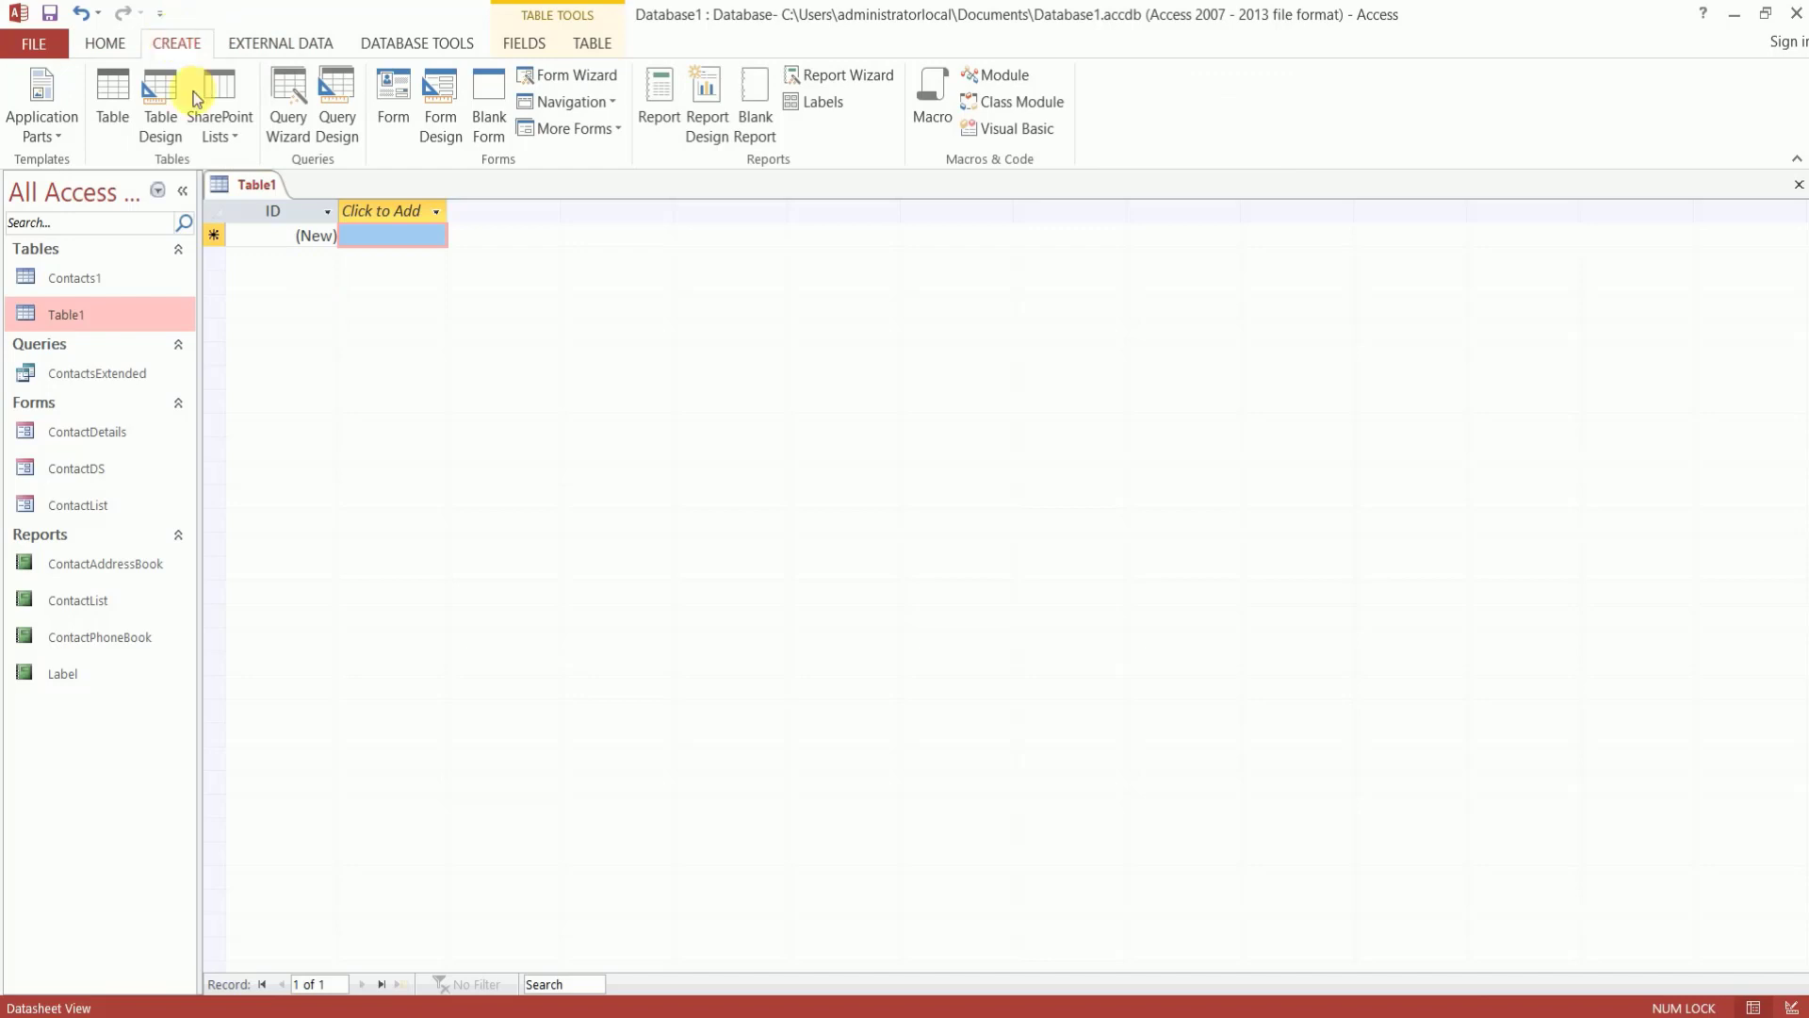
click(165, 128)
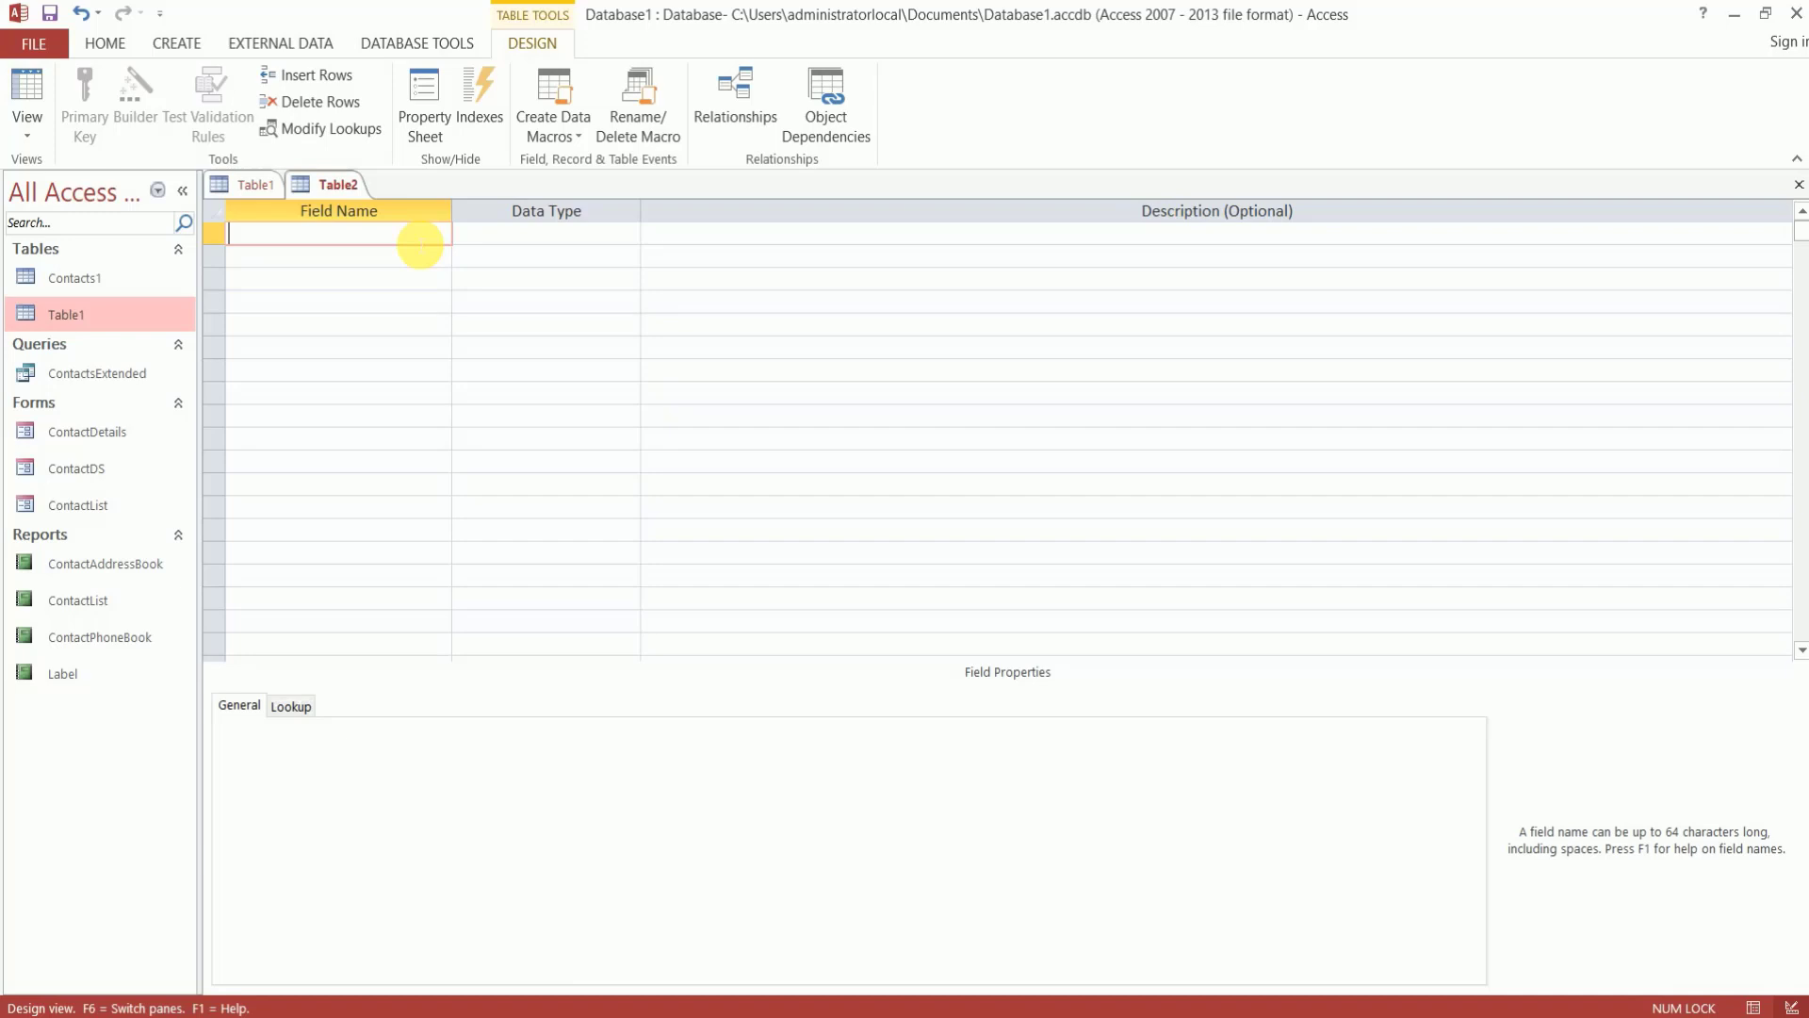
key(Tab)
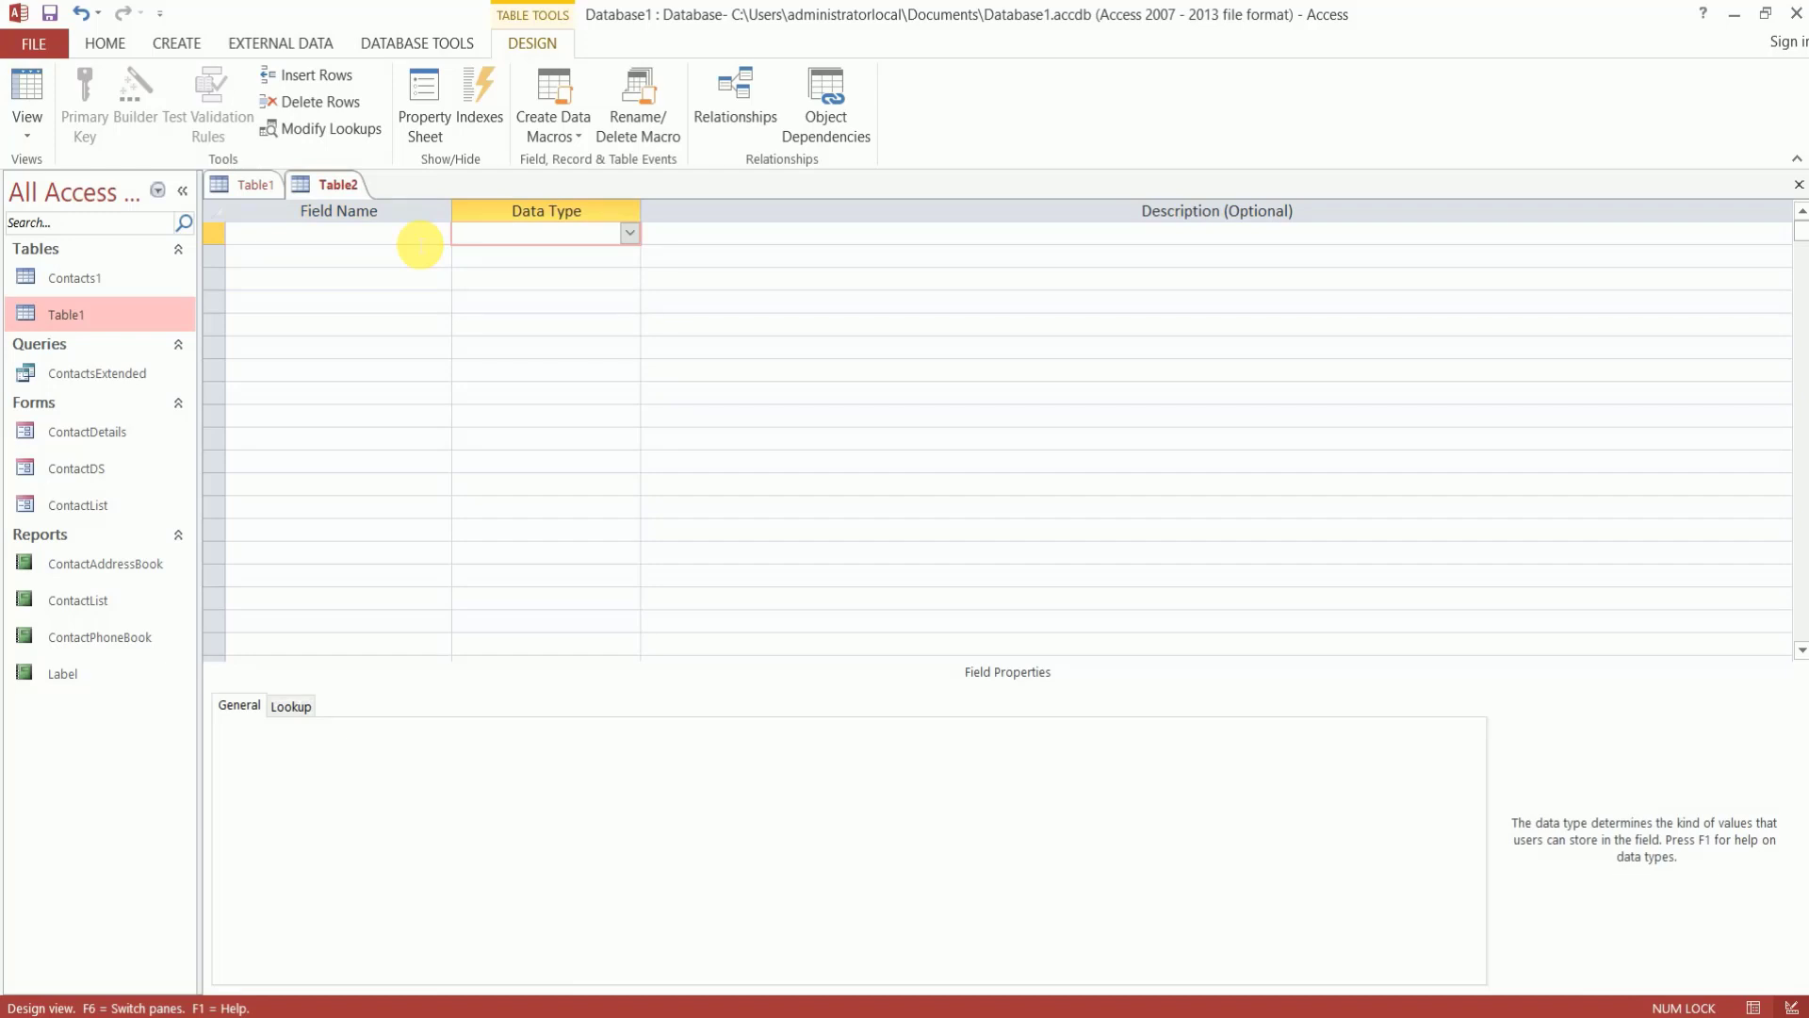
click(628, 234)
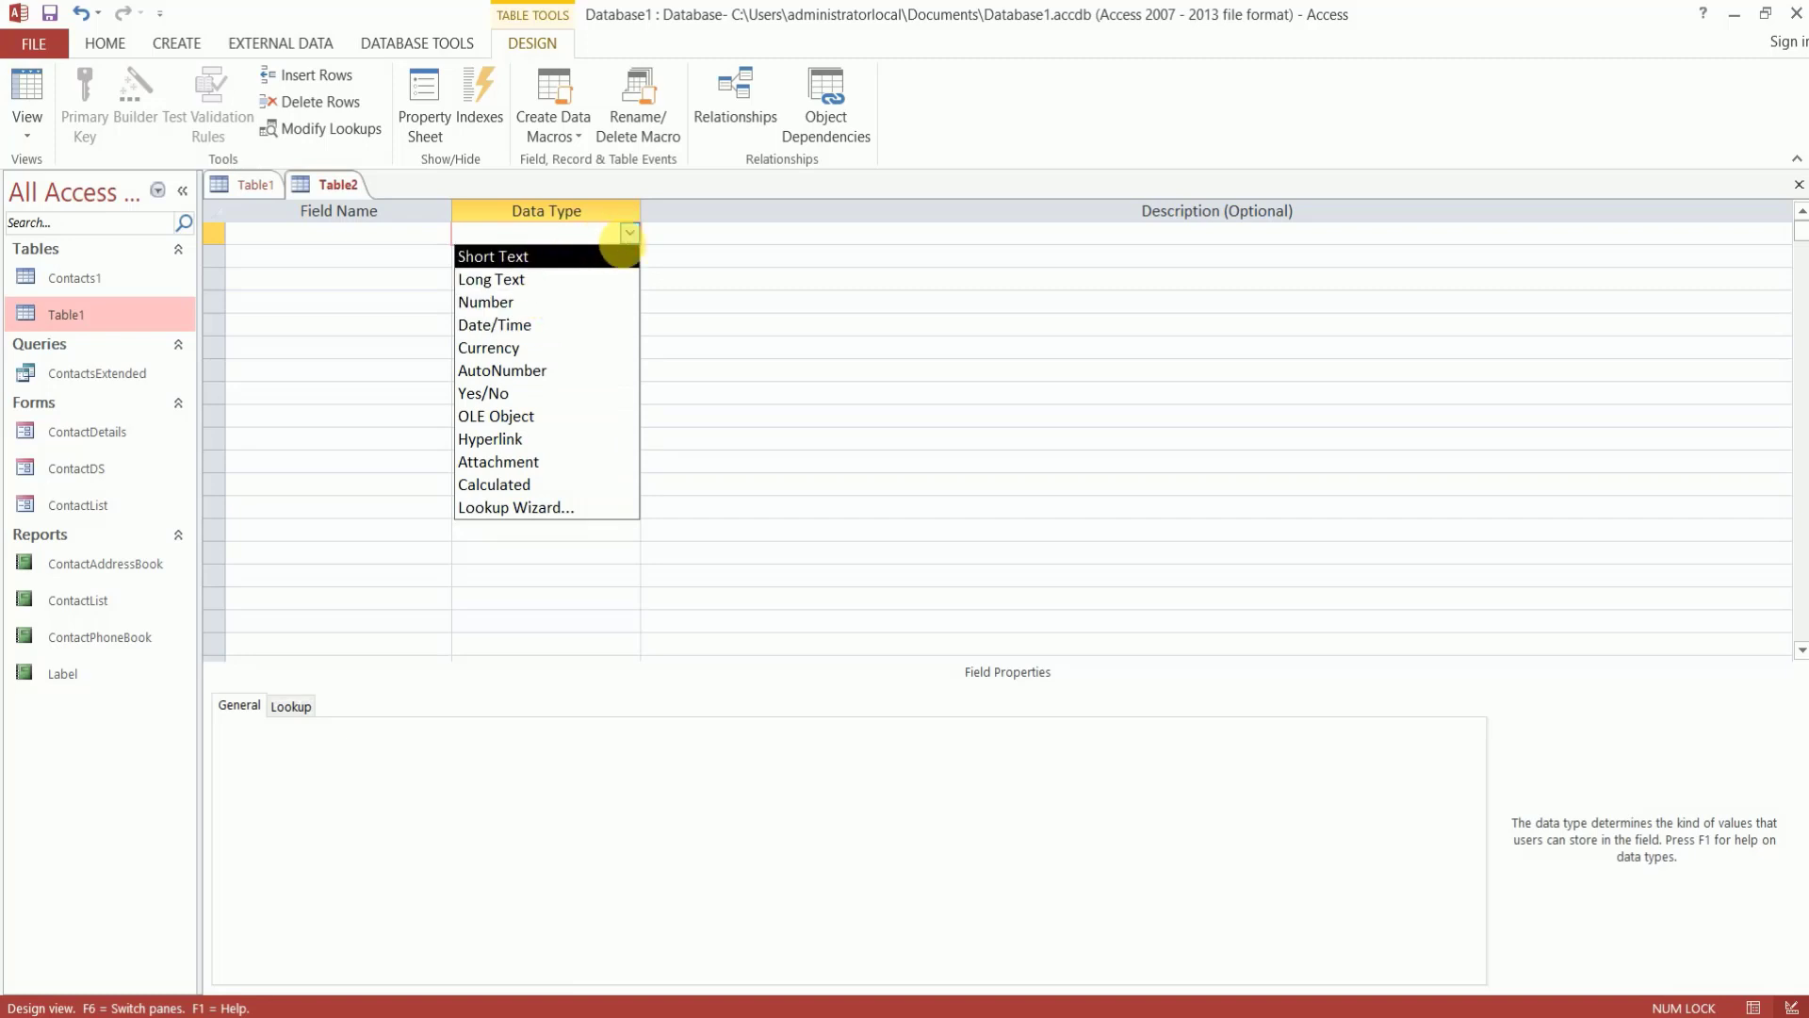
click(772, 238)
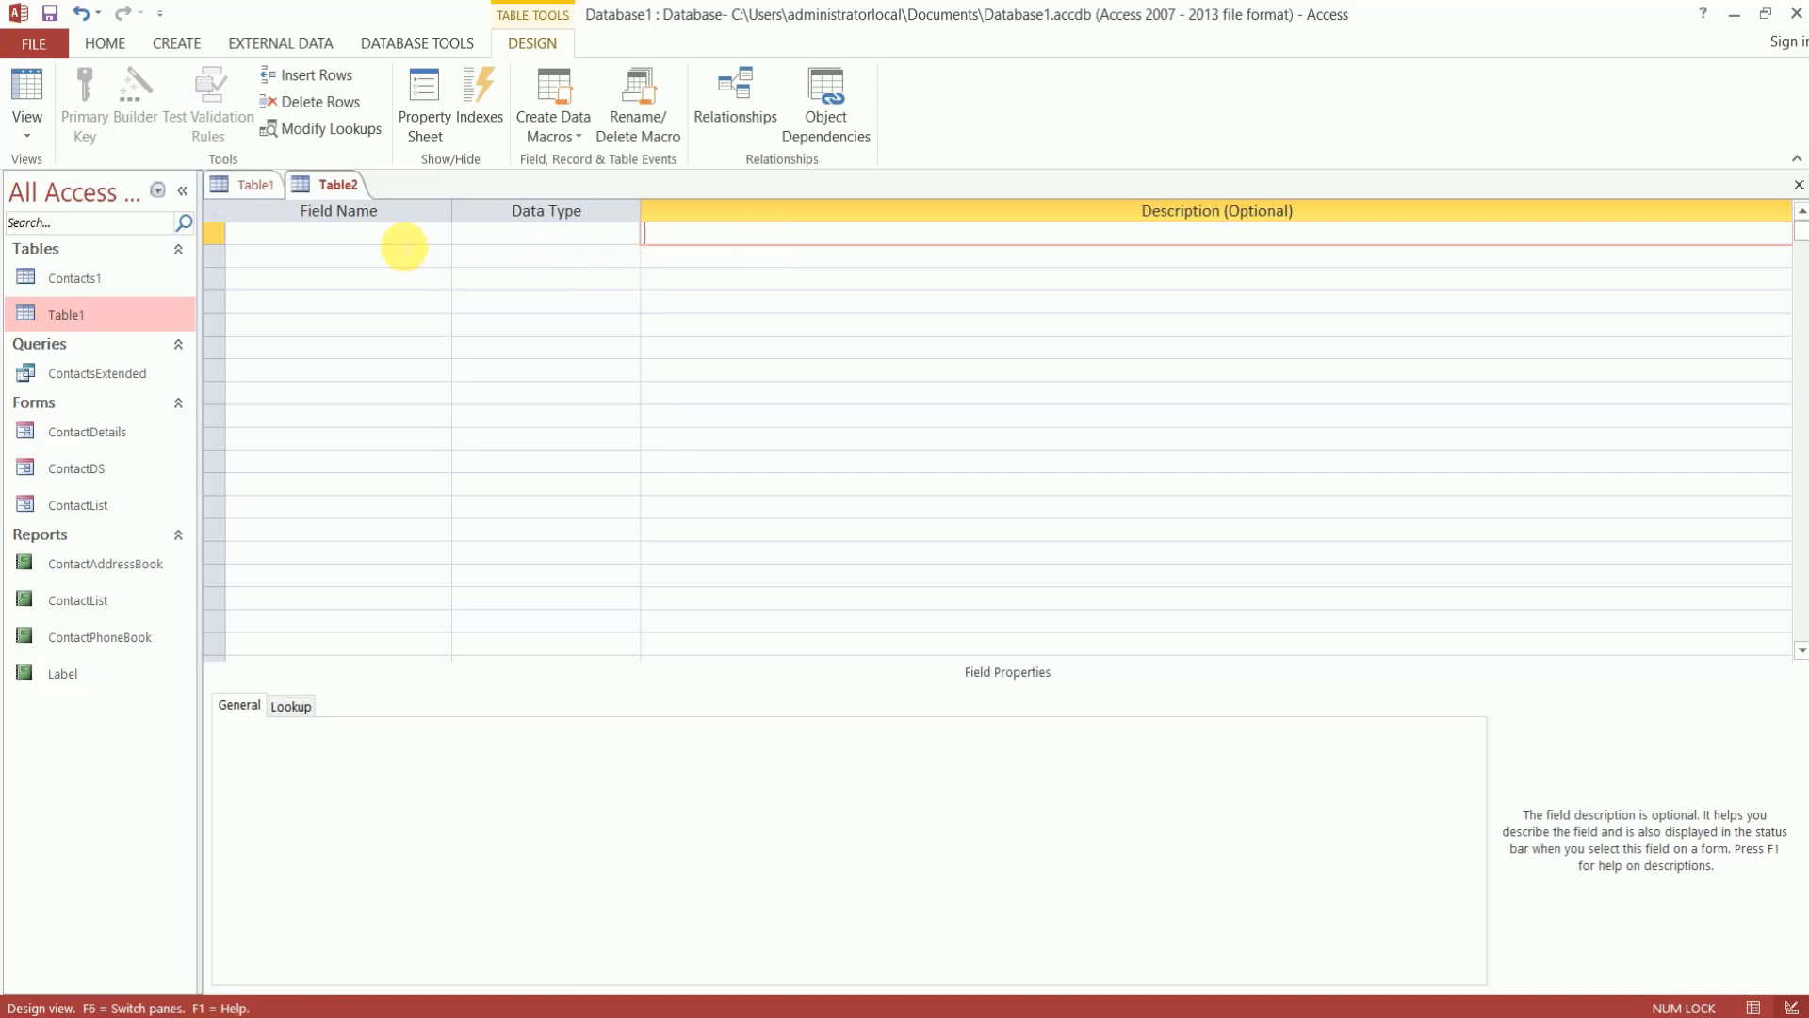
Name the first field of the new table Customer_ID, with the default Short Text data type
click(403, 243)
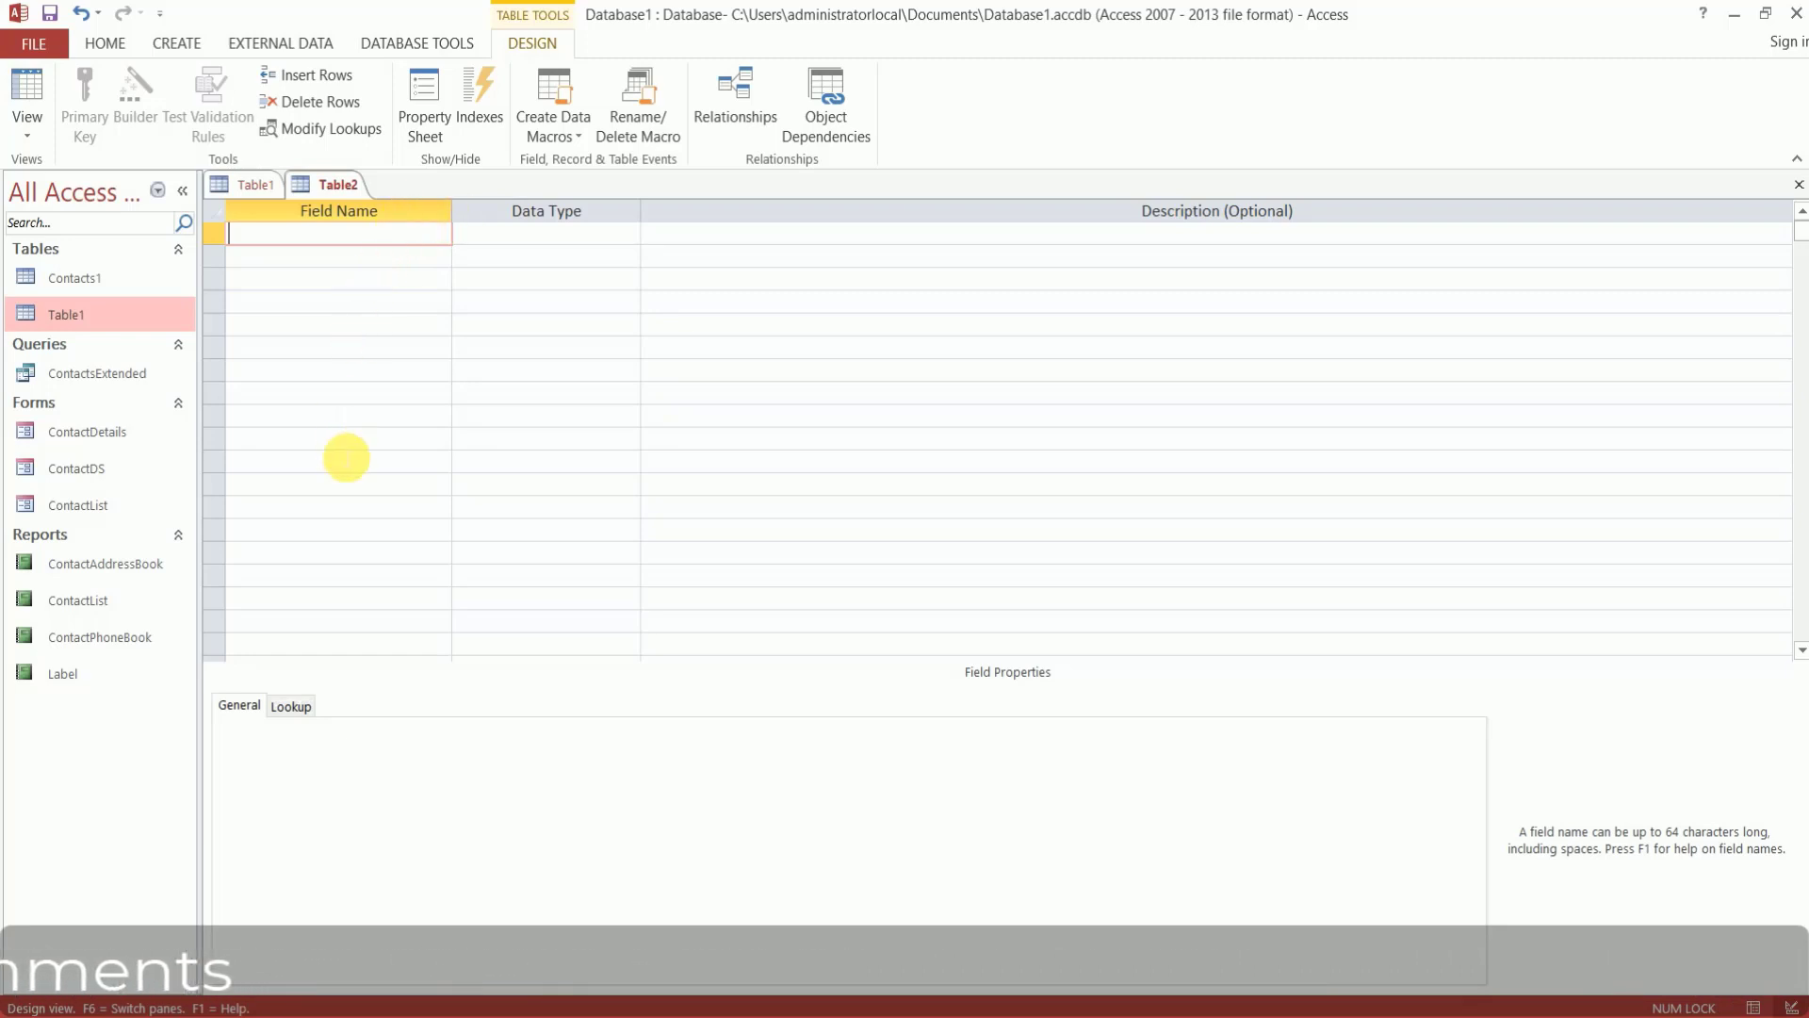
text(Cu)
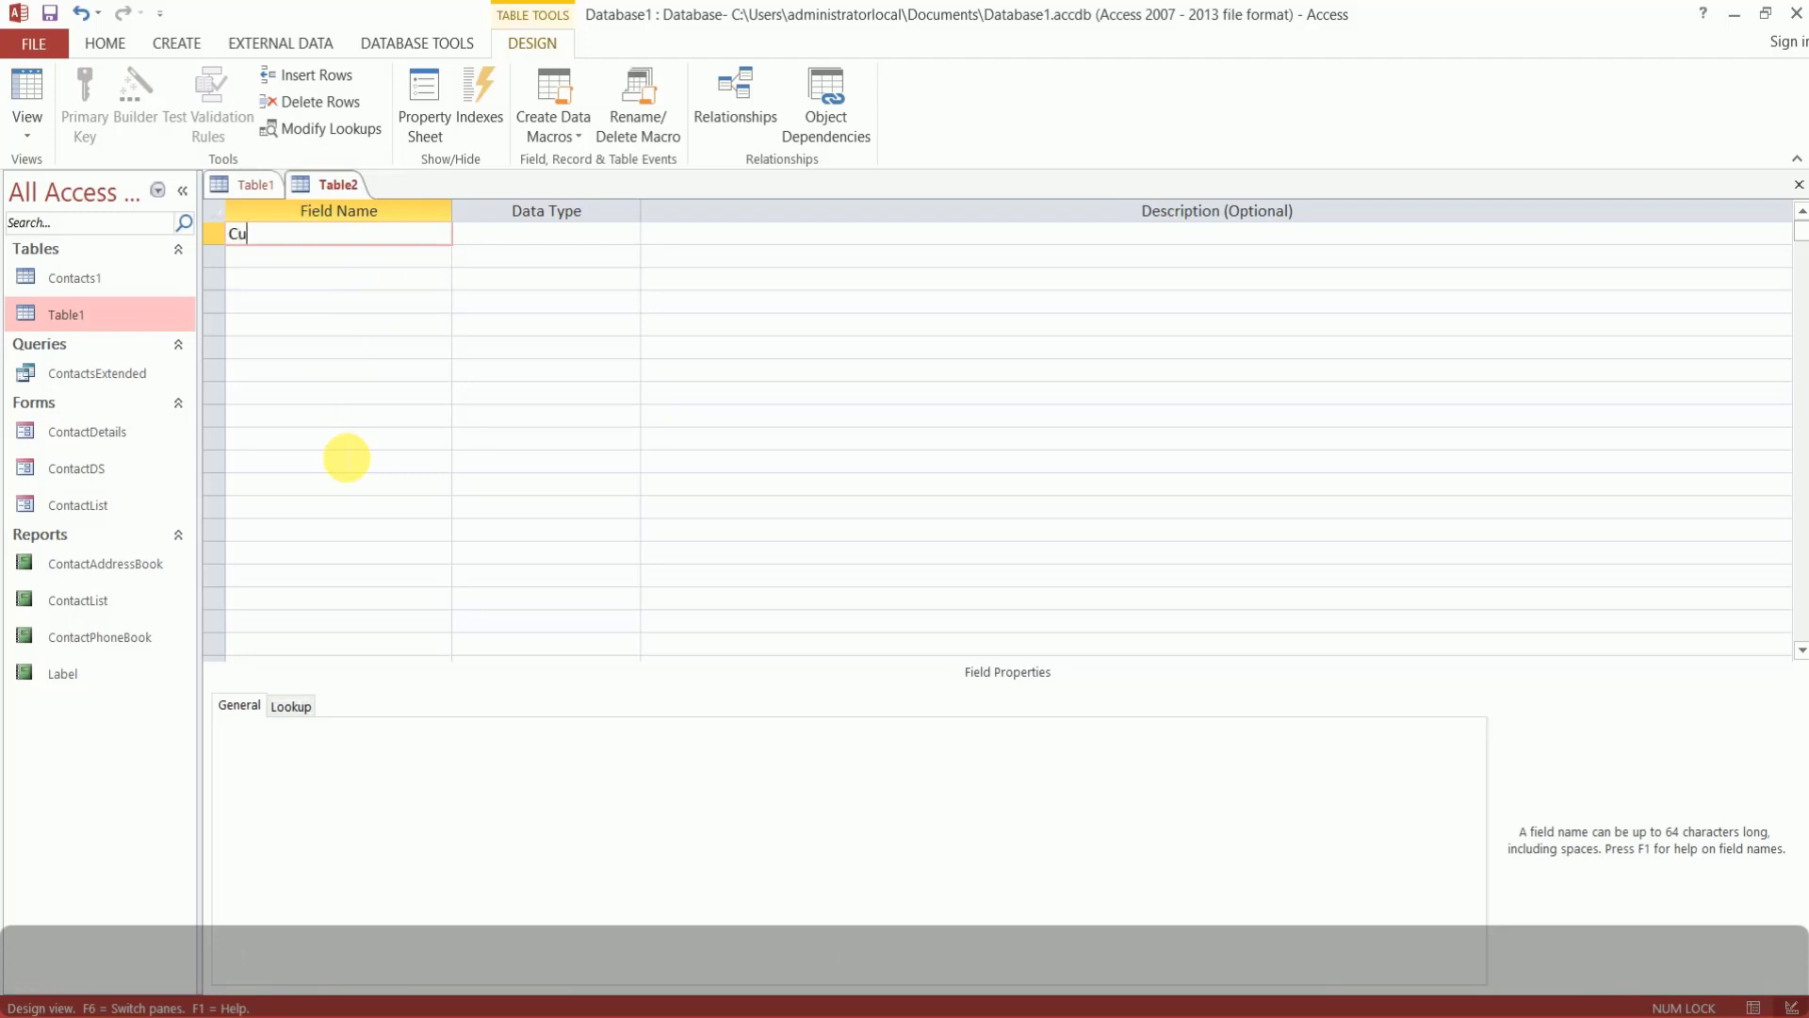
text(stome)
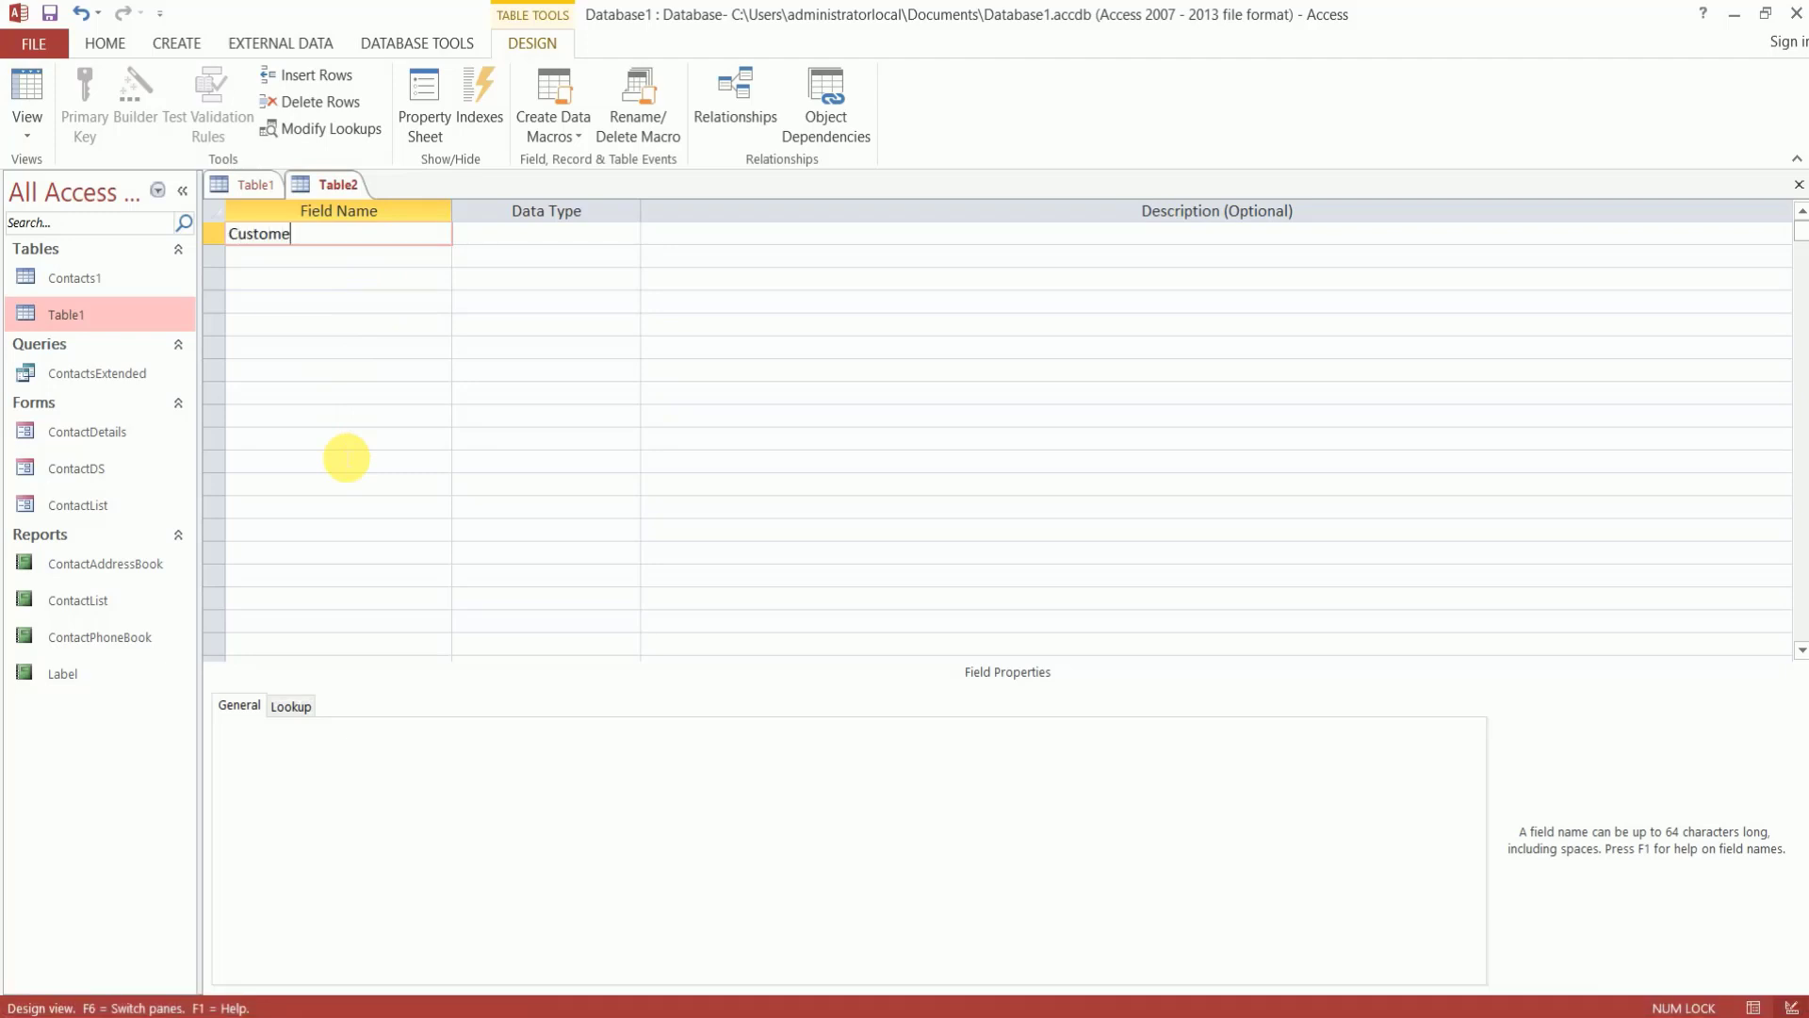
text(r_ID)
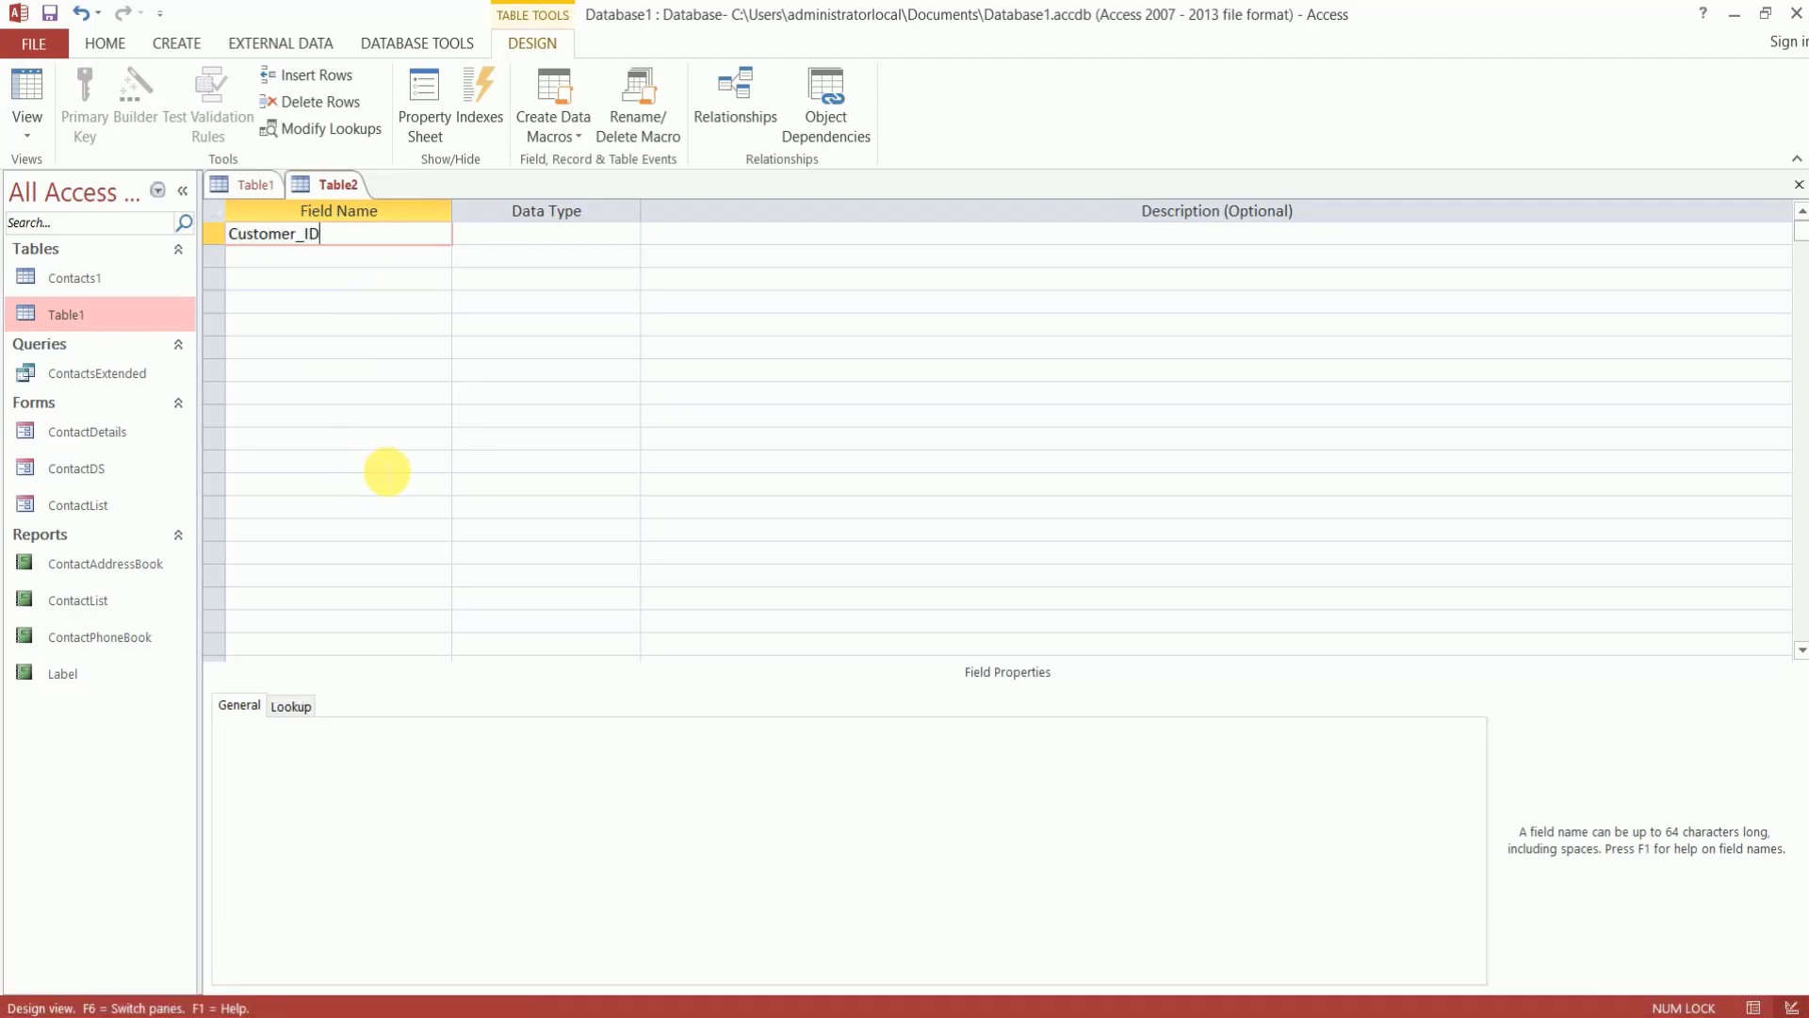
key(Tab)
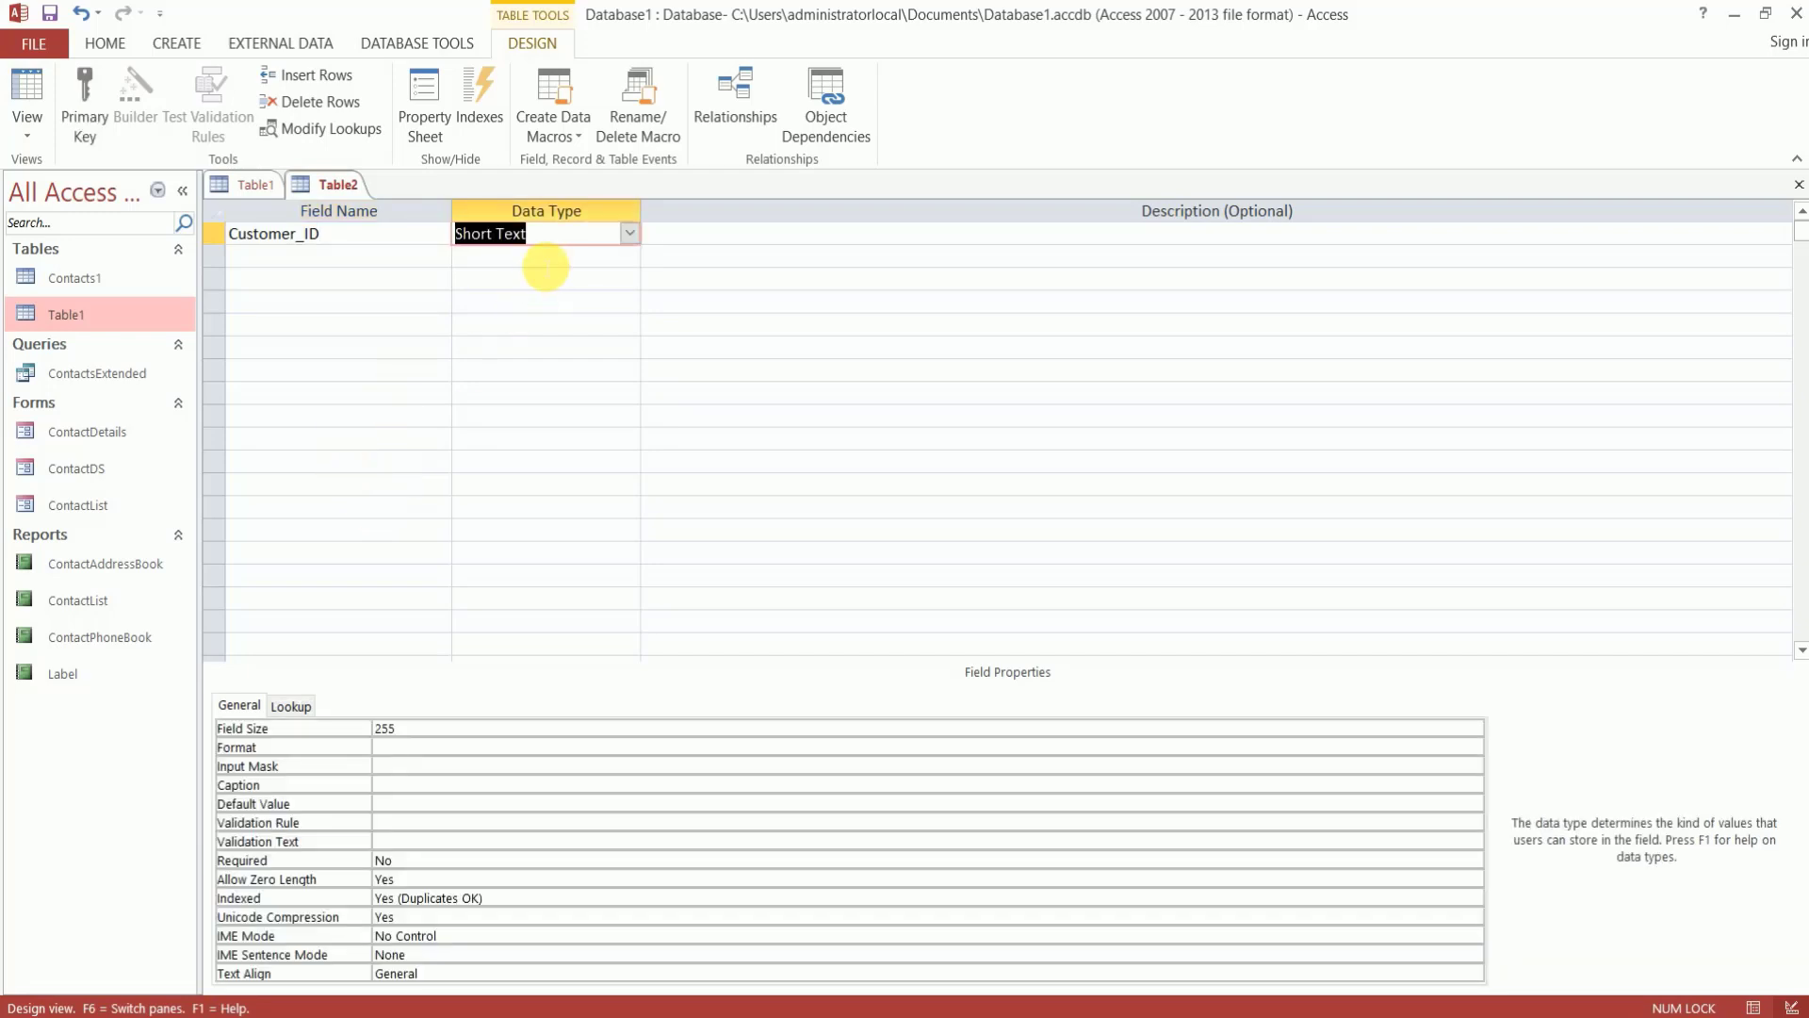
Add a second field named Cutstomer_Name with the Short Text data type and no description
click(316, 264)
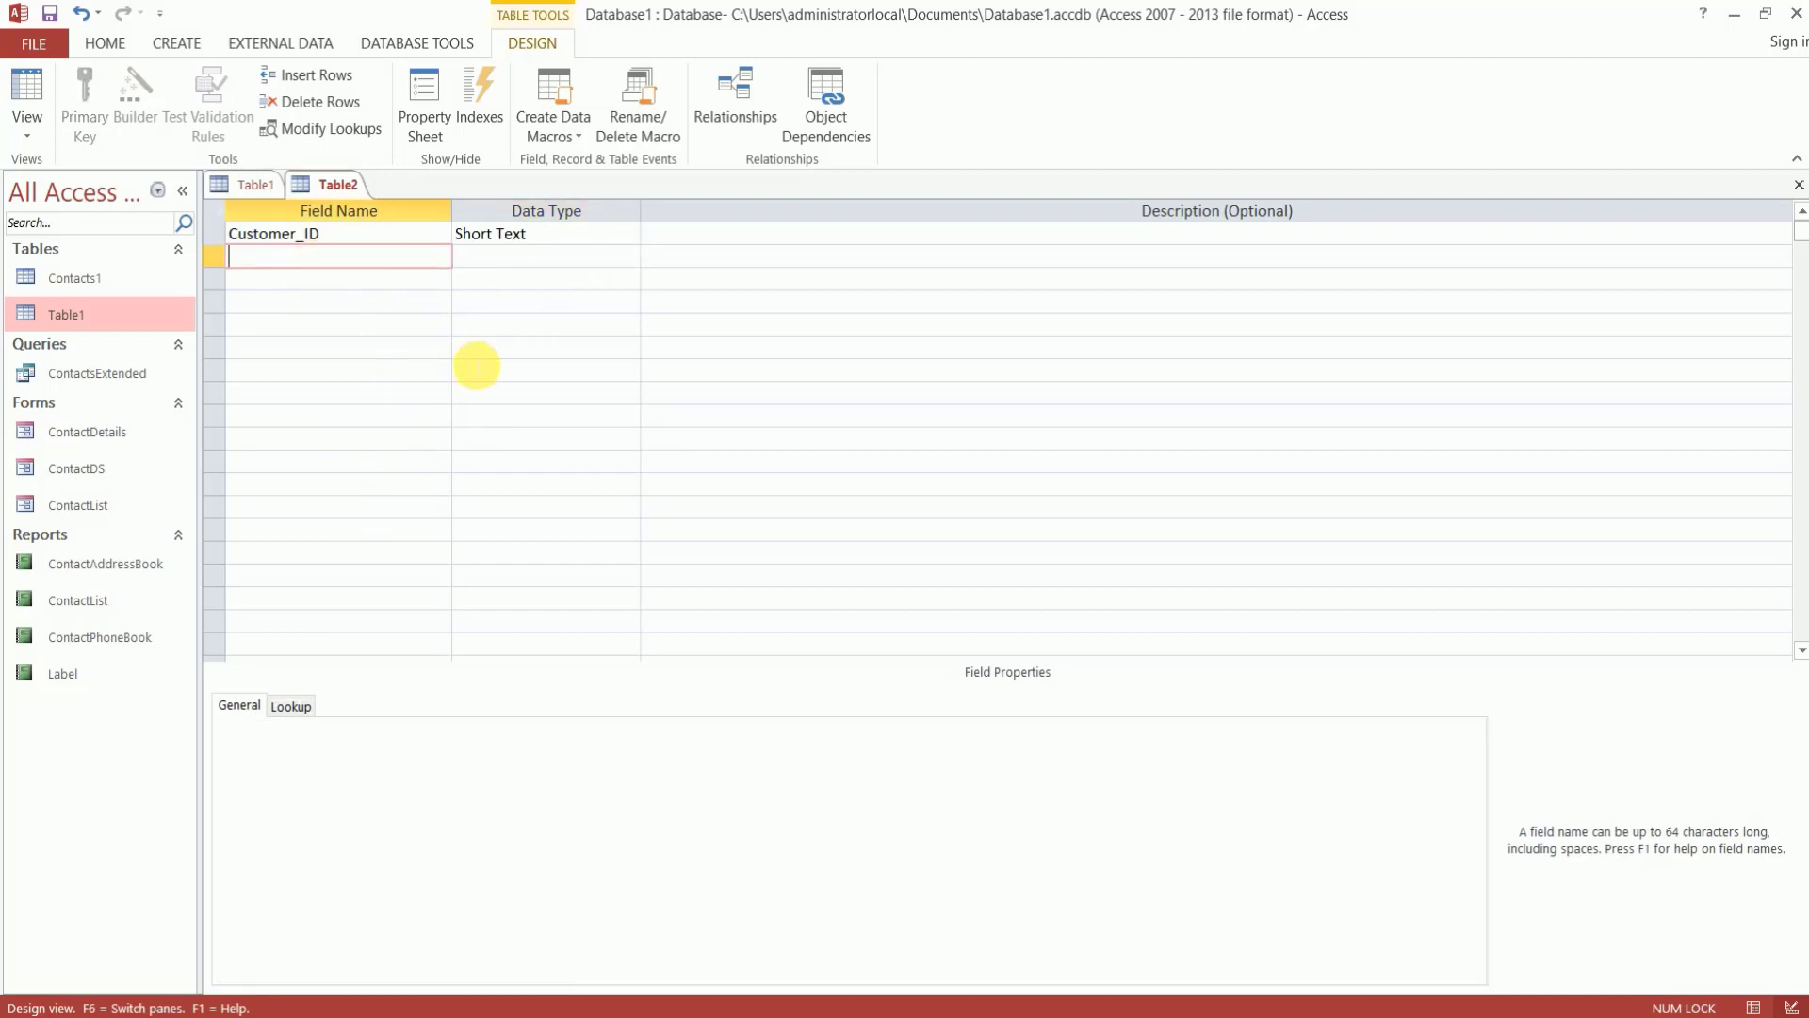
text(Cutoe)
key(BackSpace)
key(BackSpace)
text(stomer_Name)
key(Tab)
key(Tab)
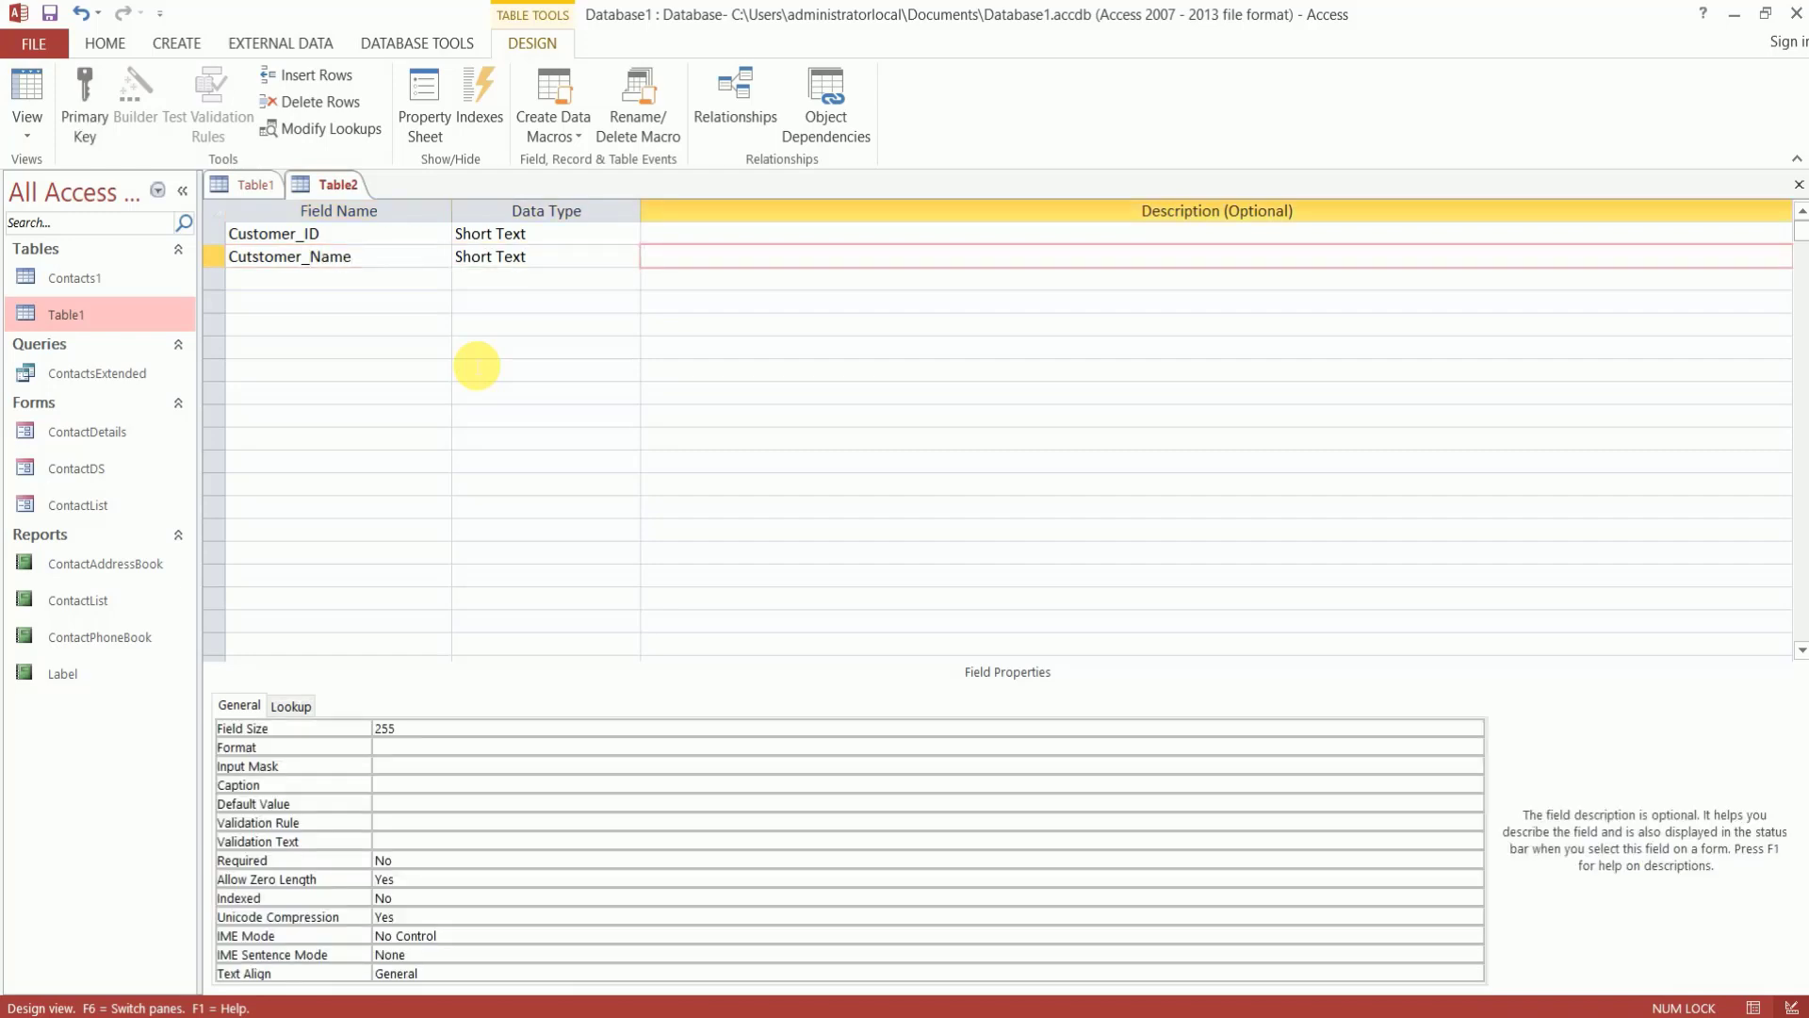
key(Tab)
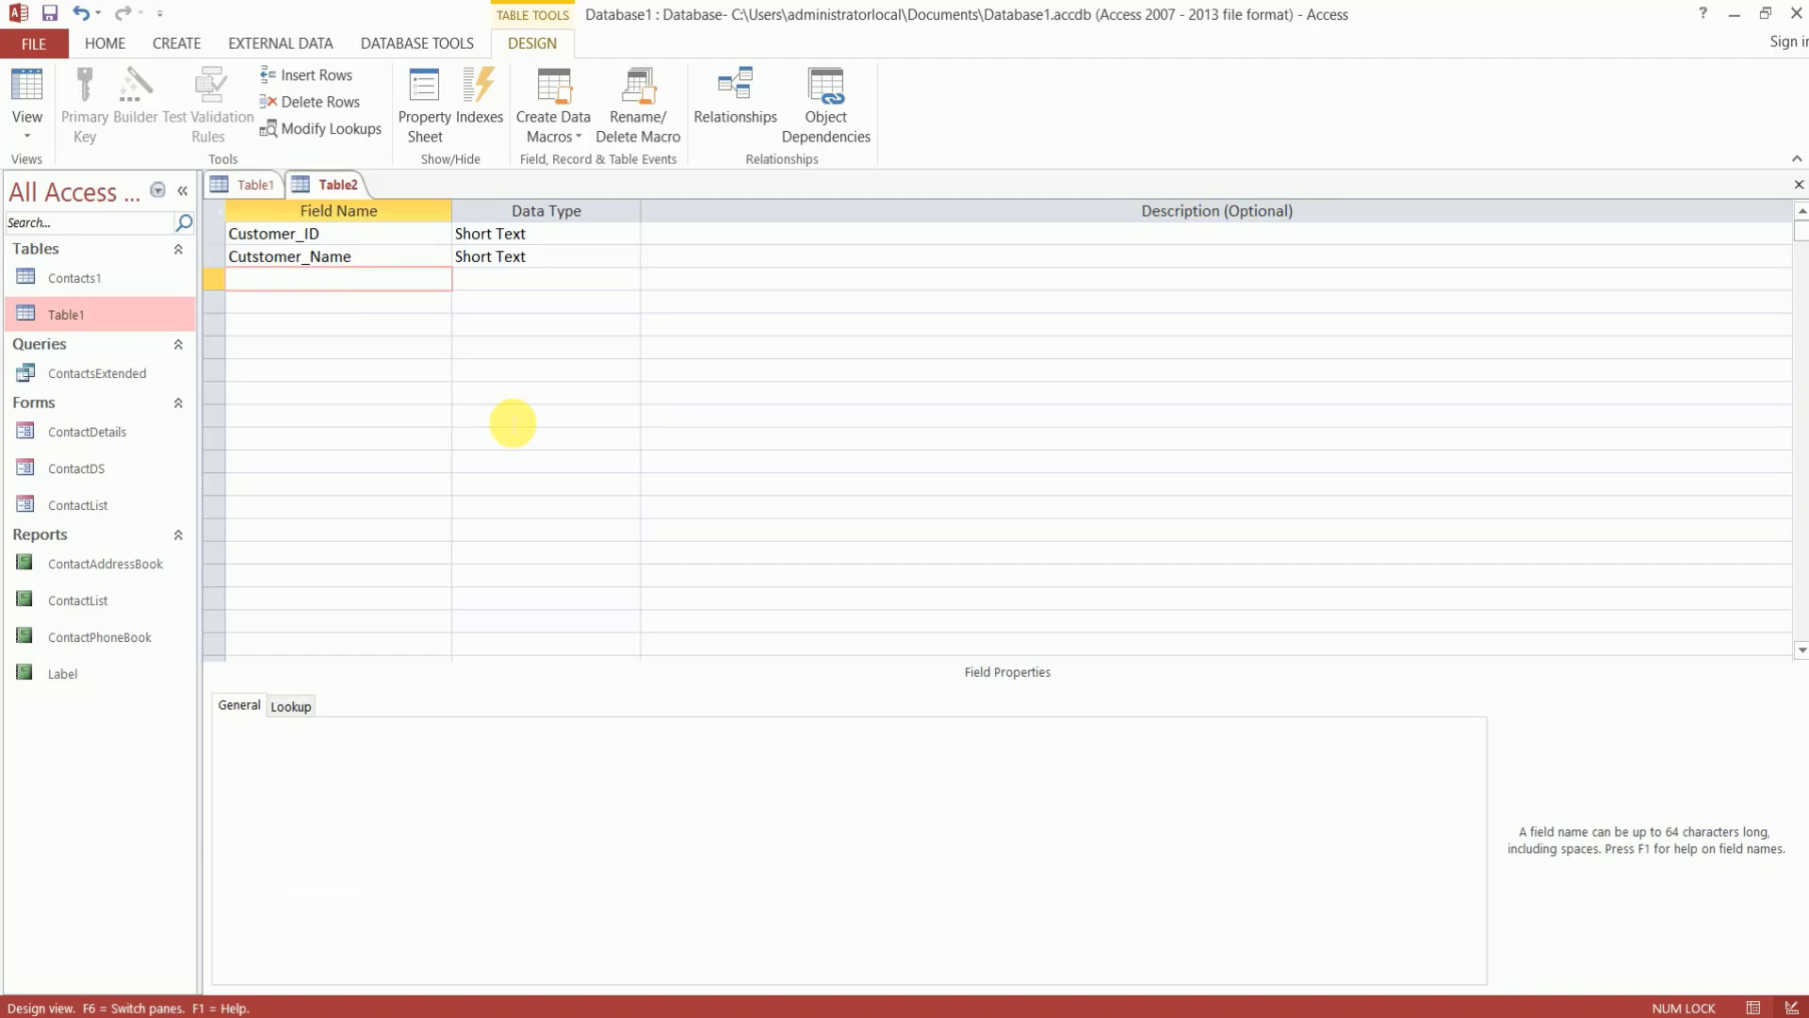
Add the fields Customer_Address and Customer_Number below the name field
text(Customer_)
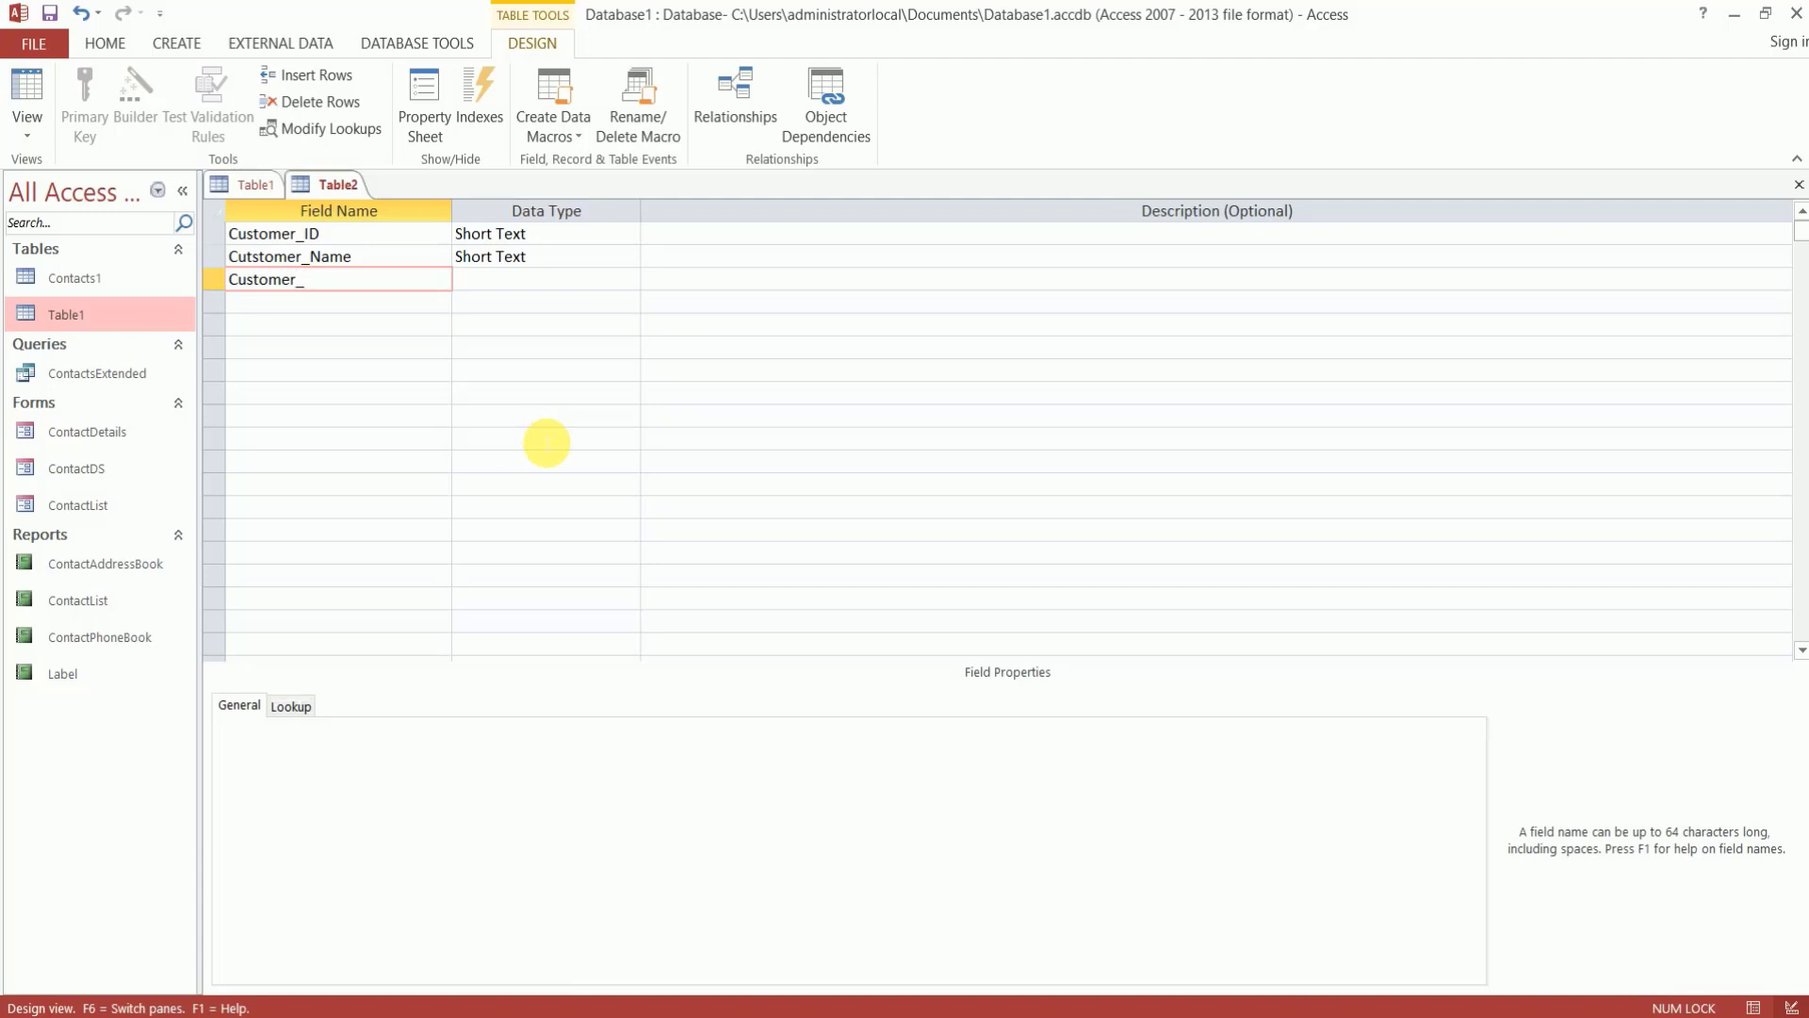
text(Address)
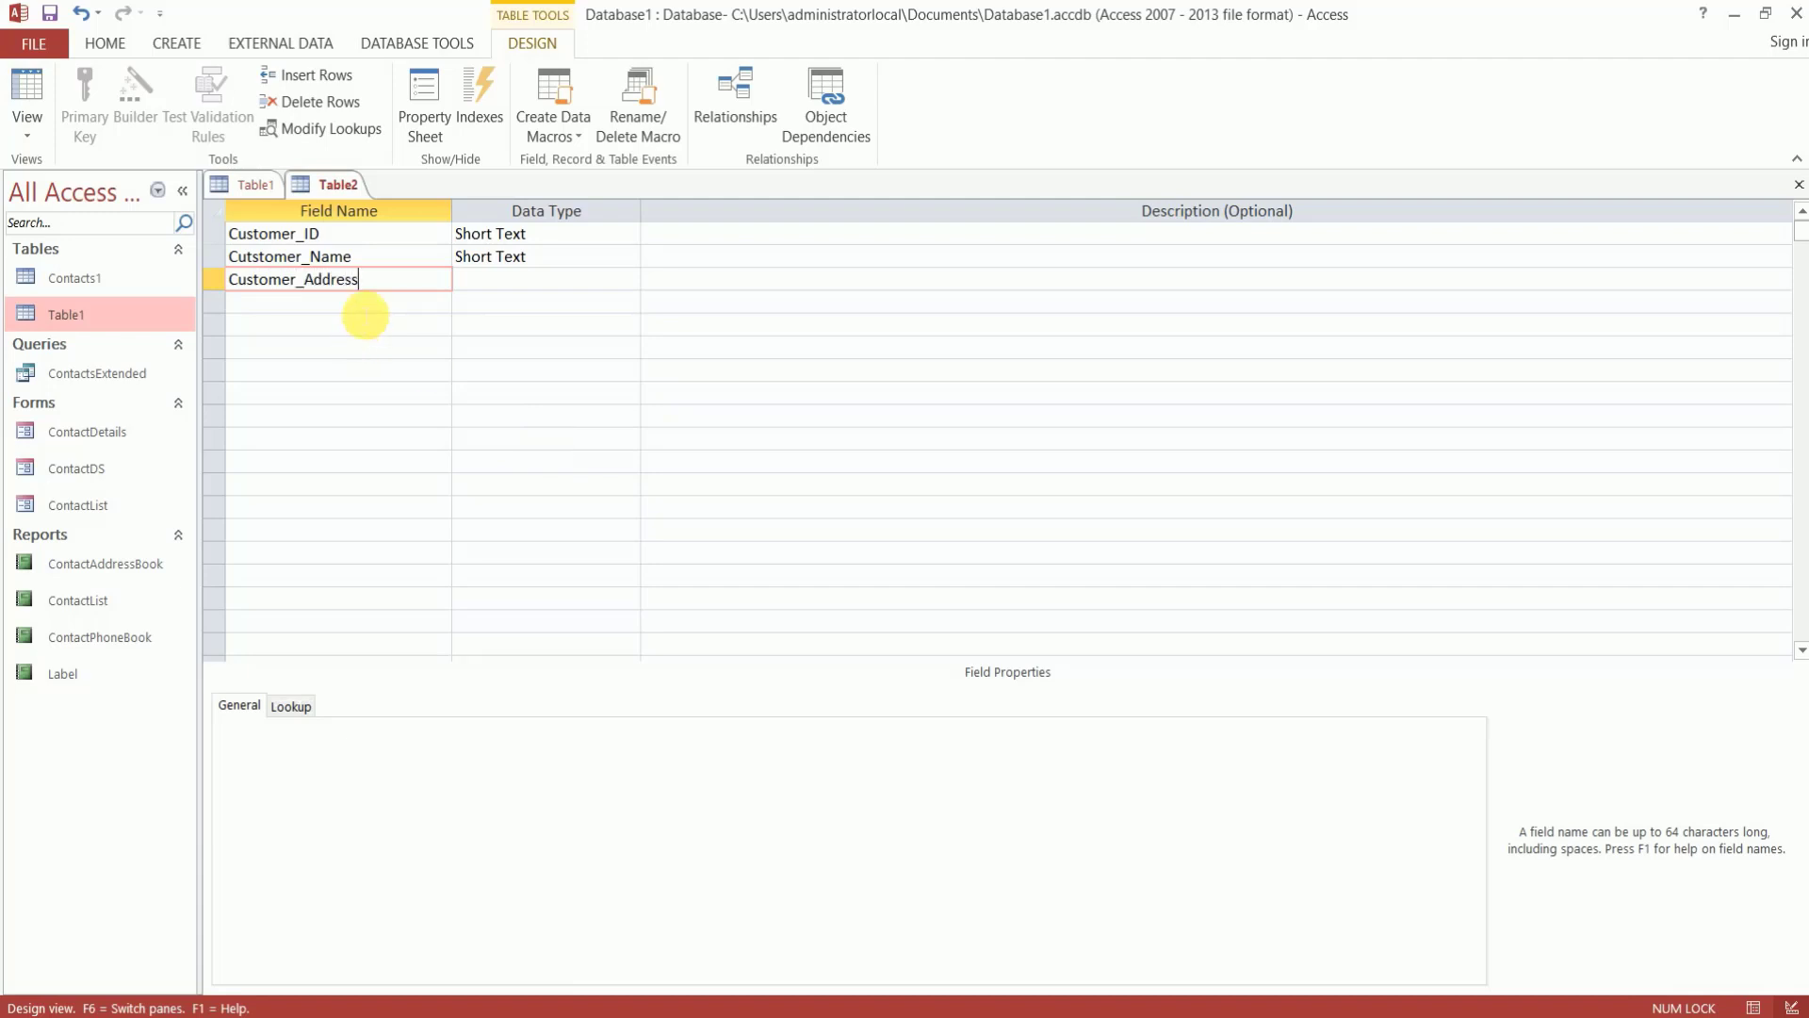
click(365, 306)
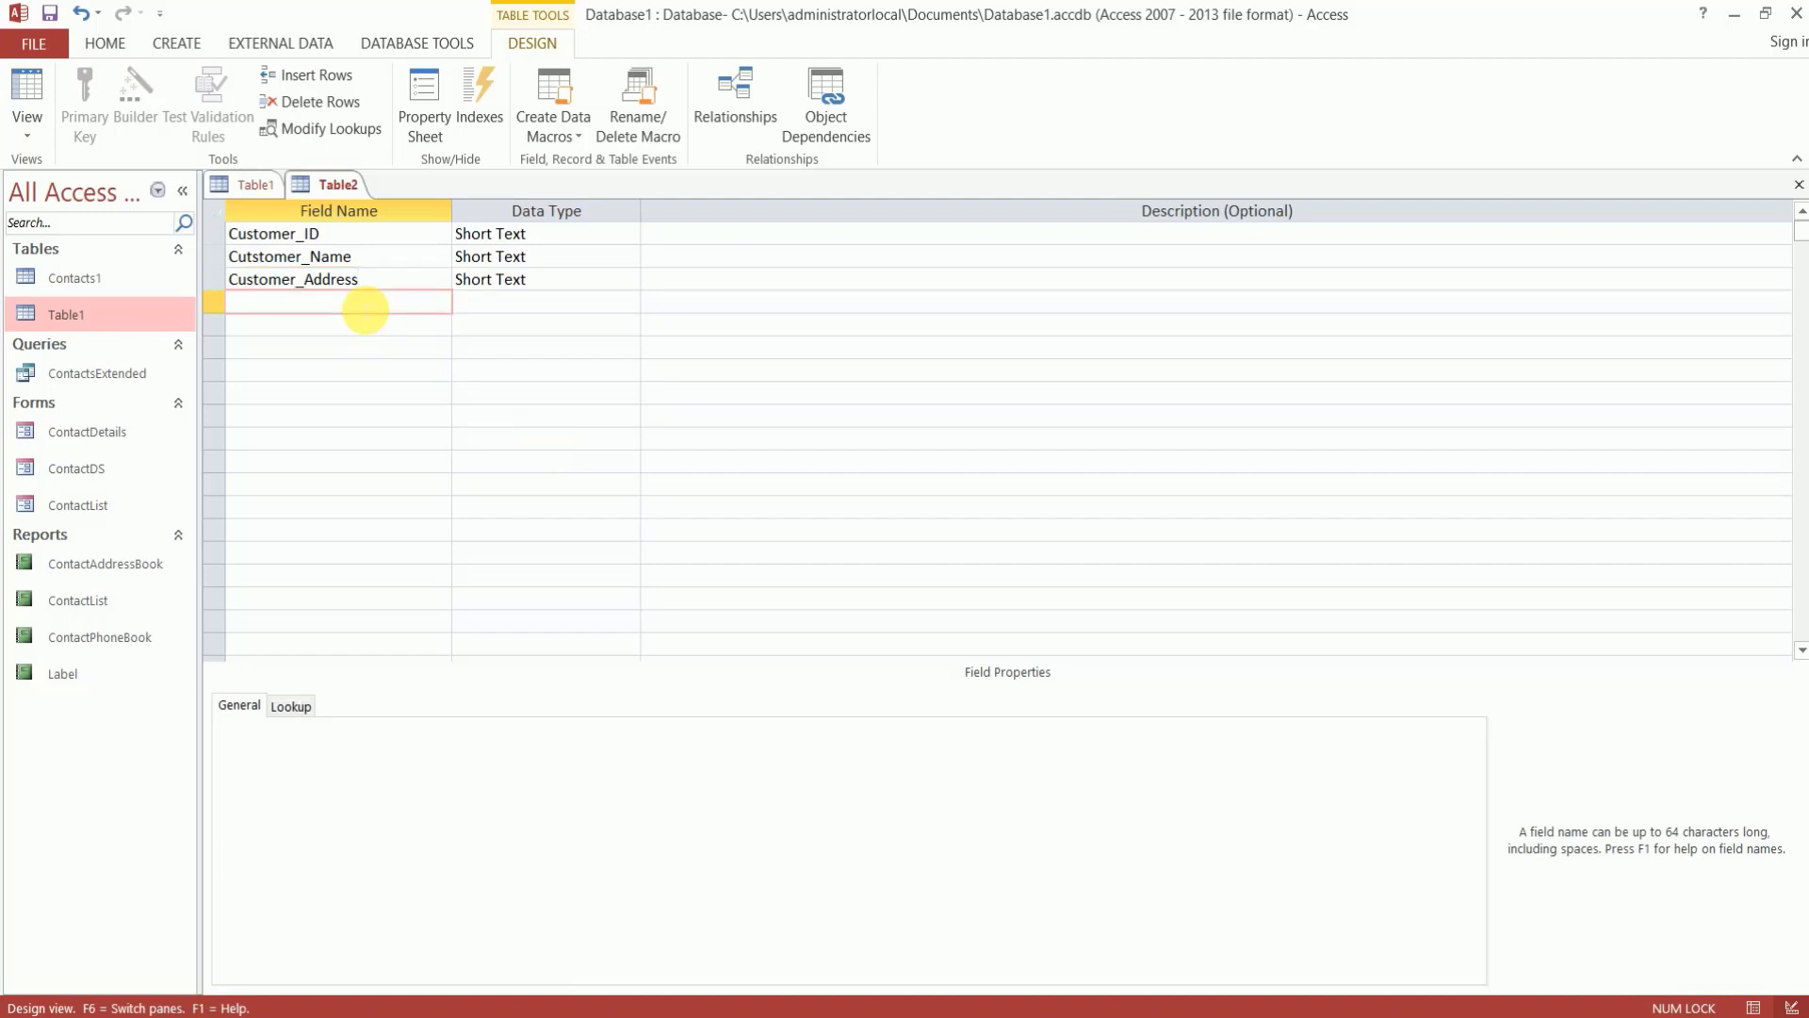
text(Customer)
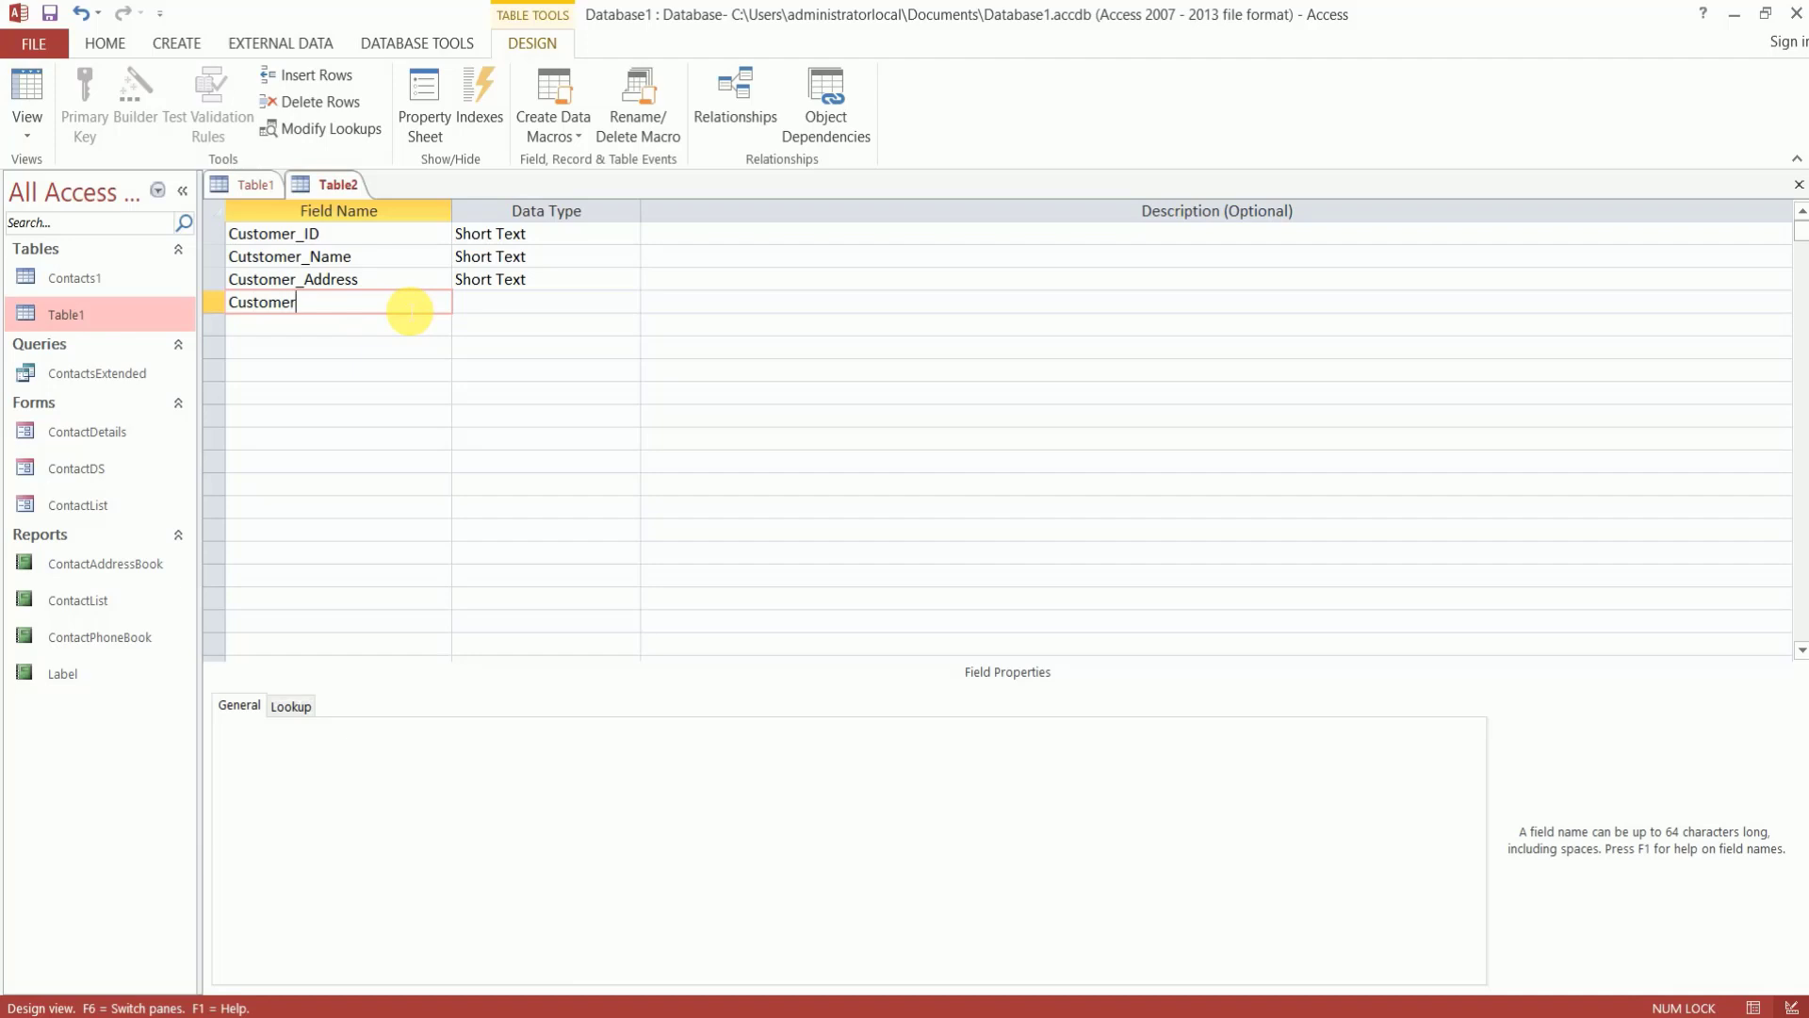
text(_Number)
Add a fifth field named Customer_Email with the Short Text data type
click(396, 325)
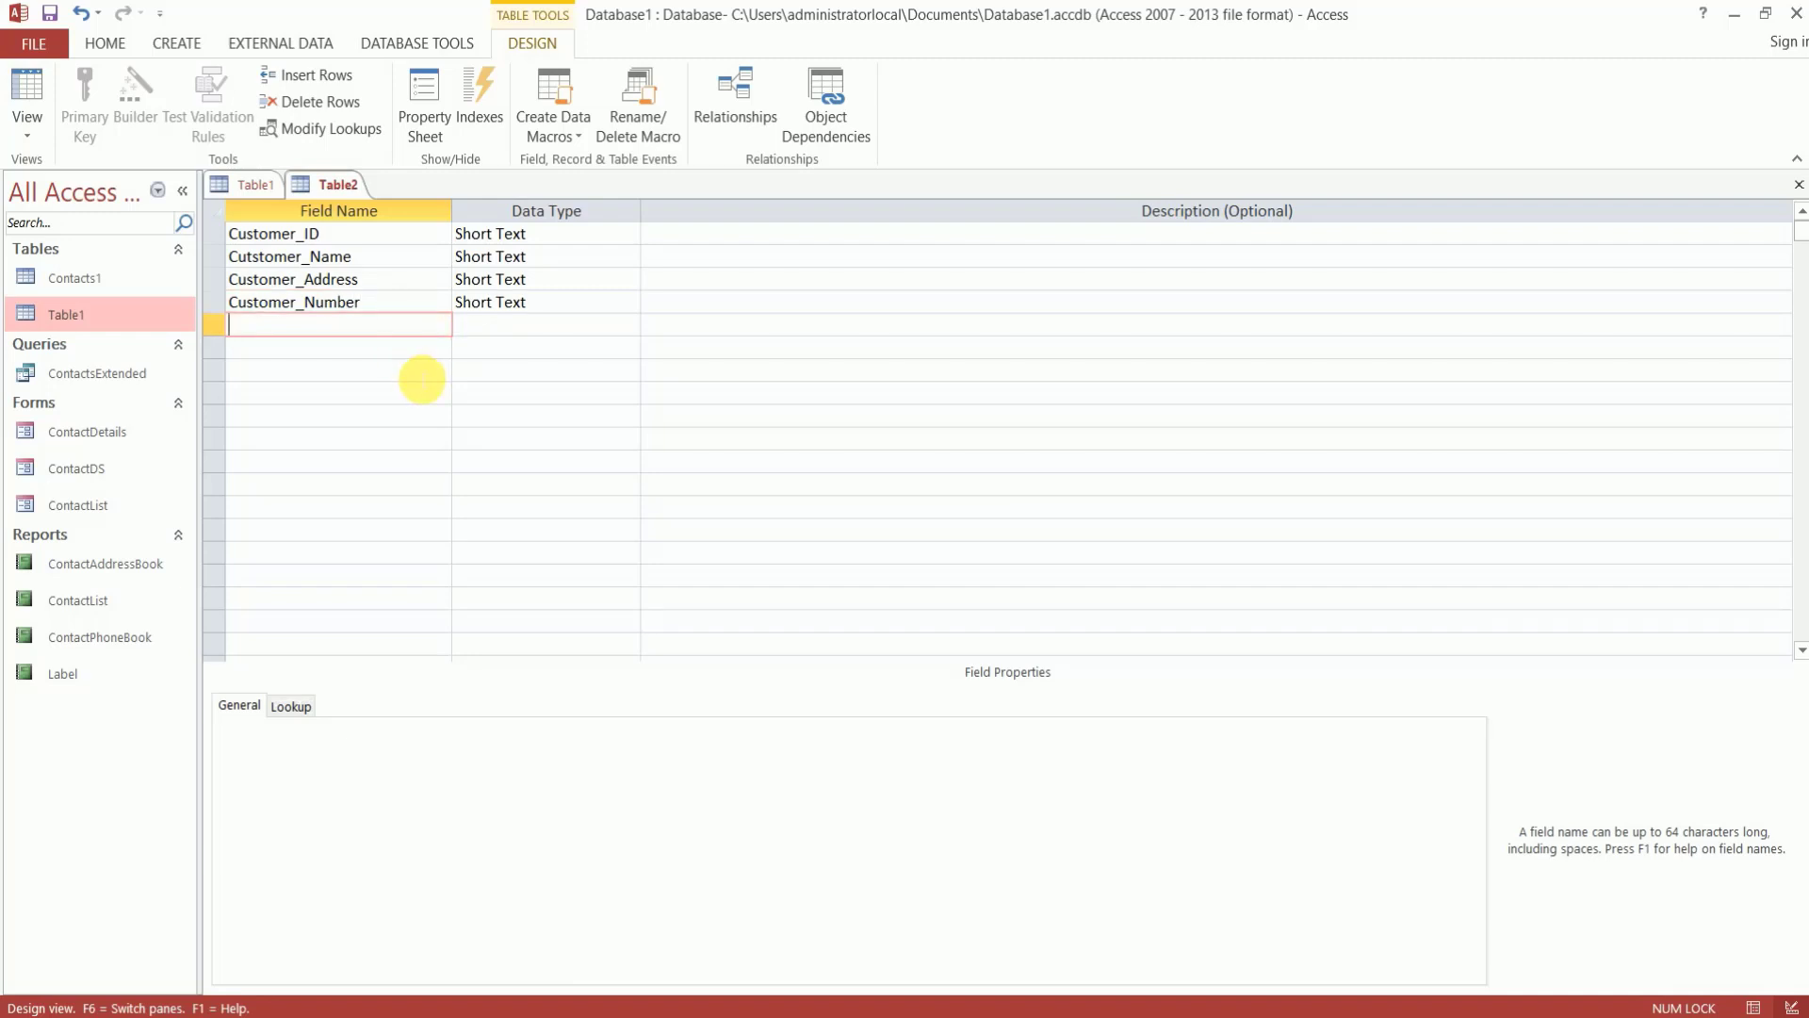
text(Customer_Email)
key(Tab)
Add a sixth field named Payment_Term with the Short Text data type
click(368, 355)
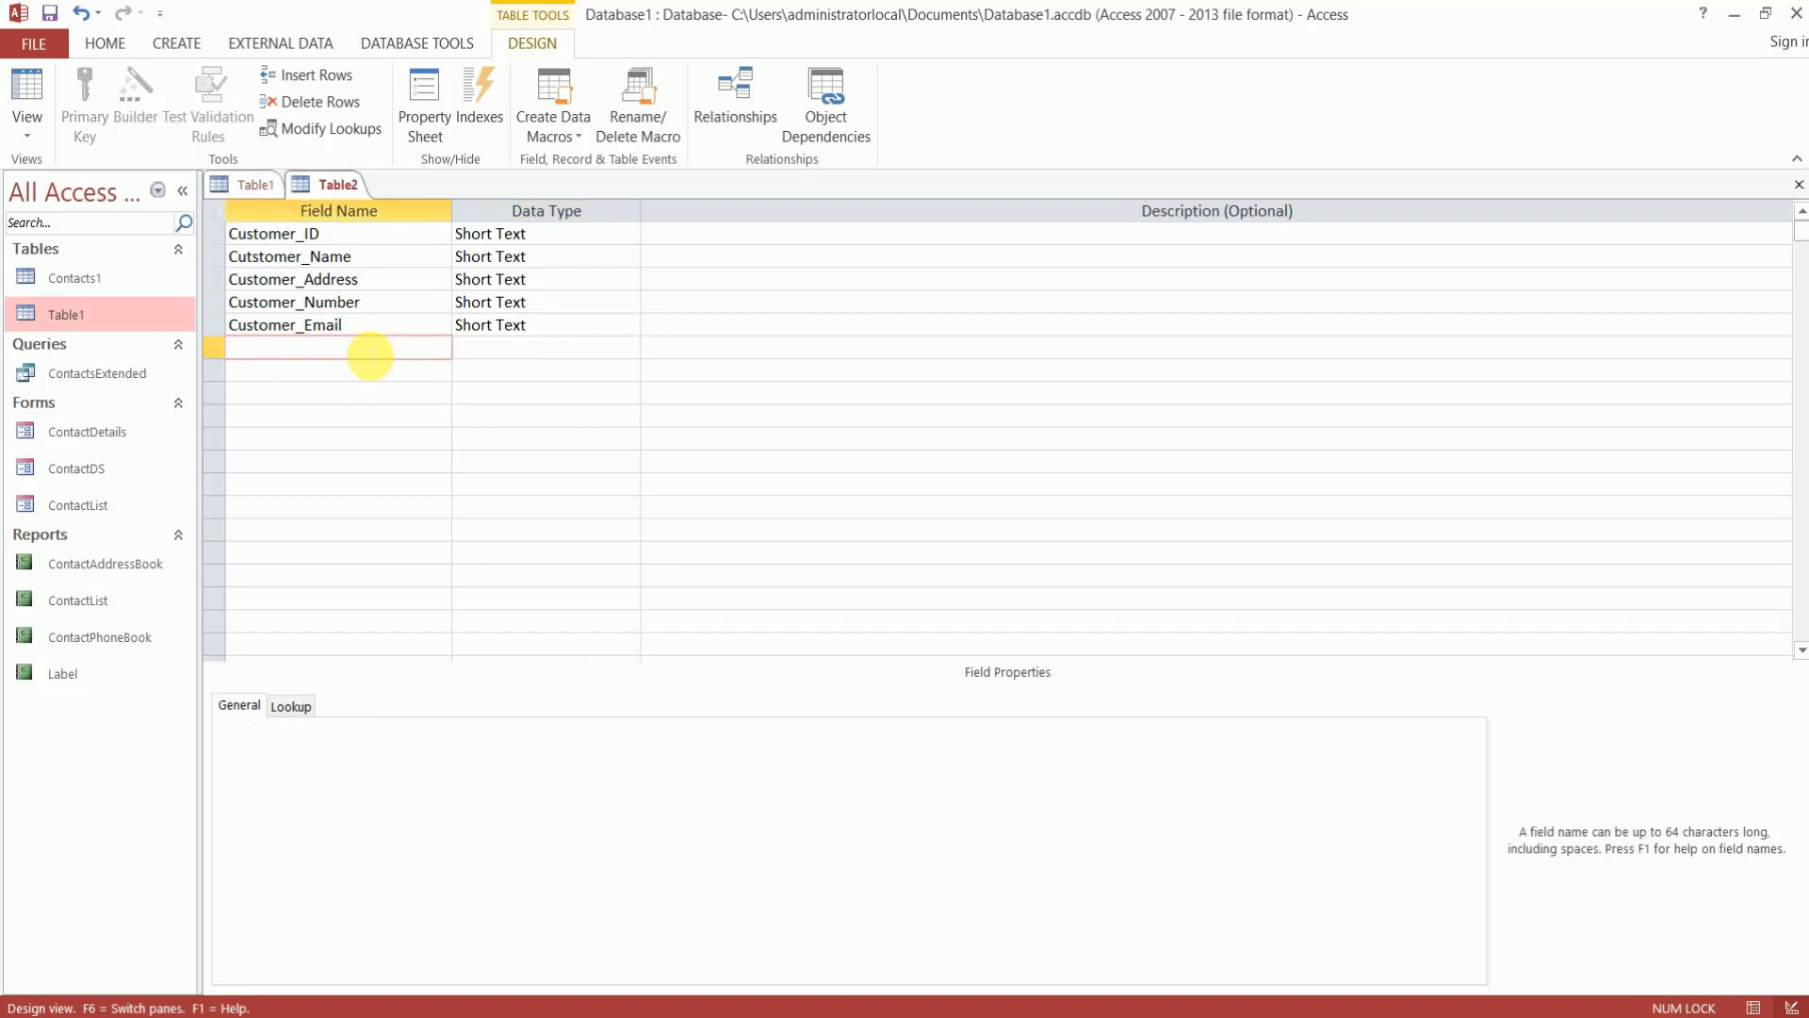
text(Payment)
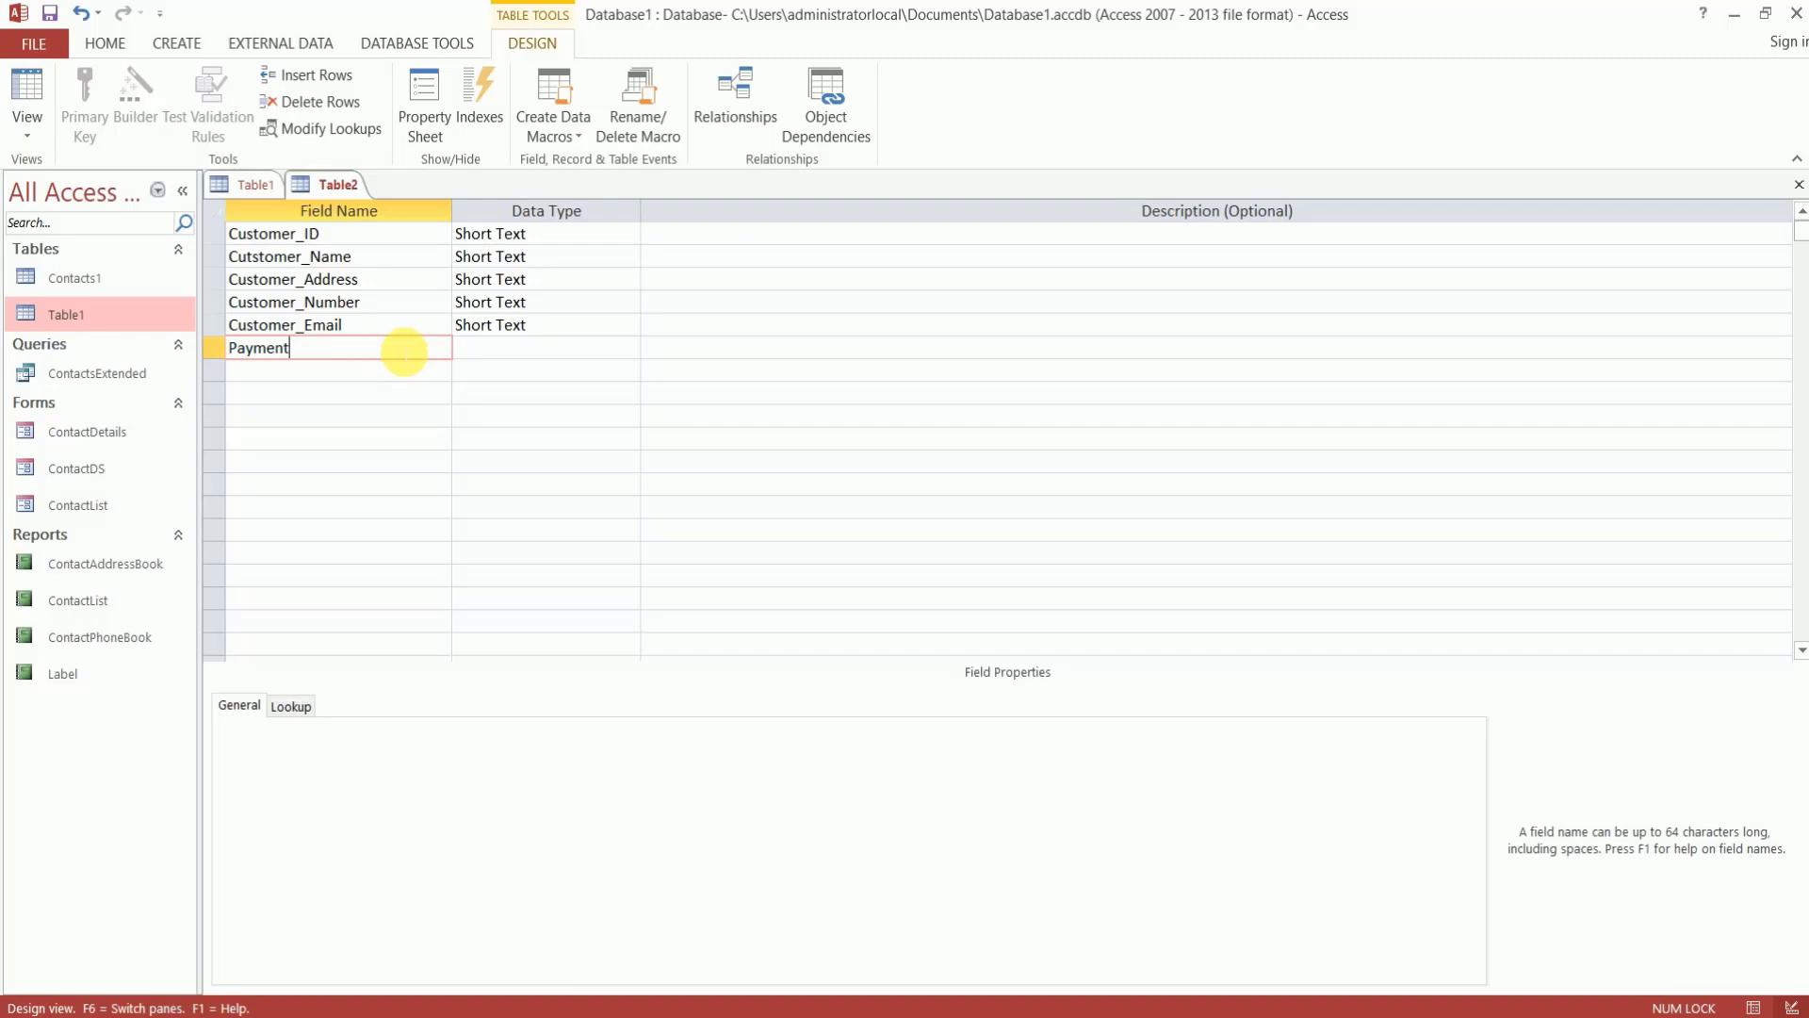
text(-Term)
key(BackSpace)
key(BackSpace)
key(BackSpace)
key(BackSpace)
key(BackSpace)
text(_Term)
key(Tab)
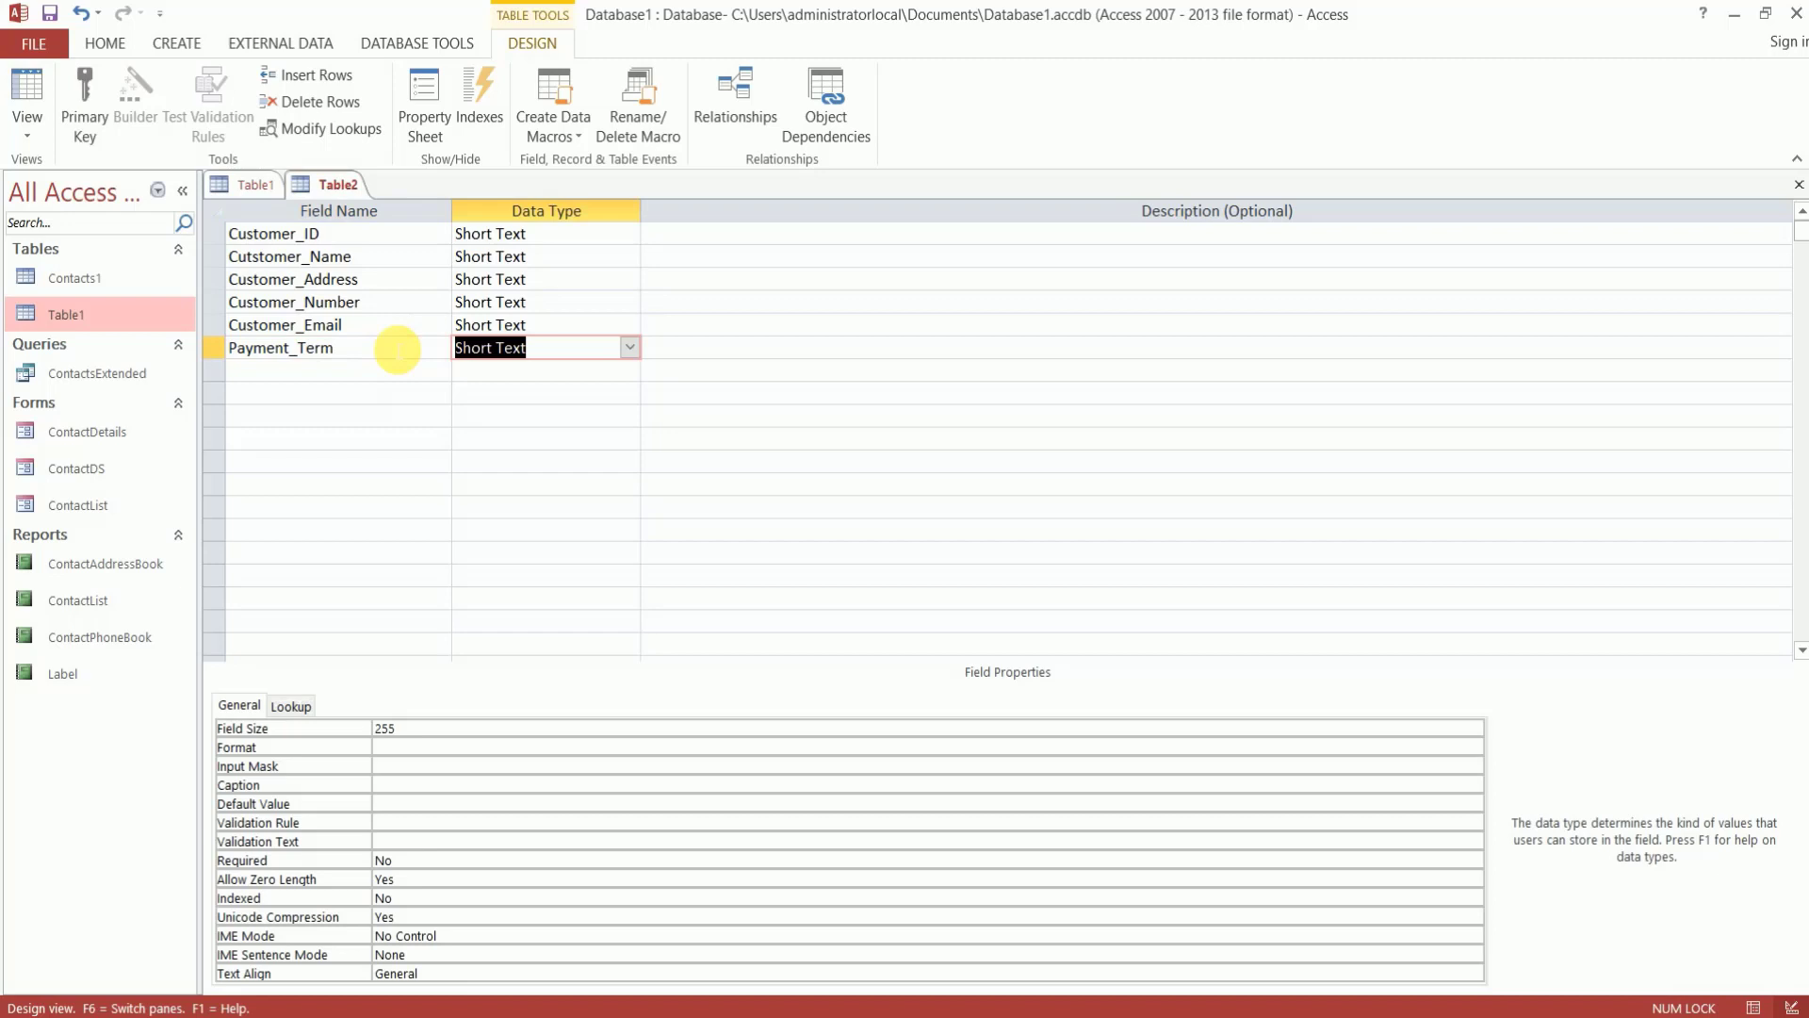
click(415, 368)
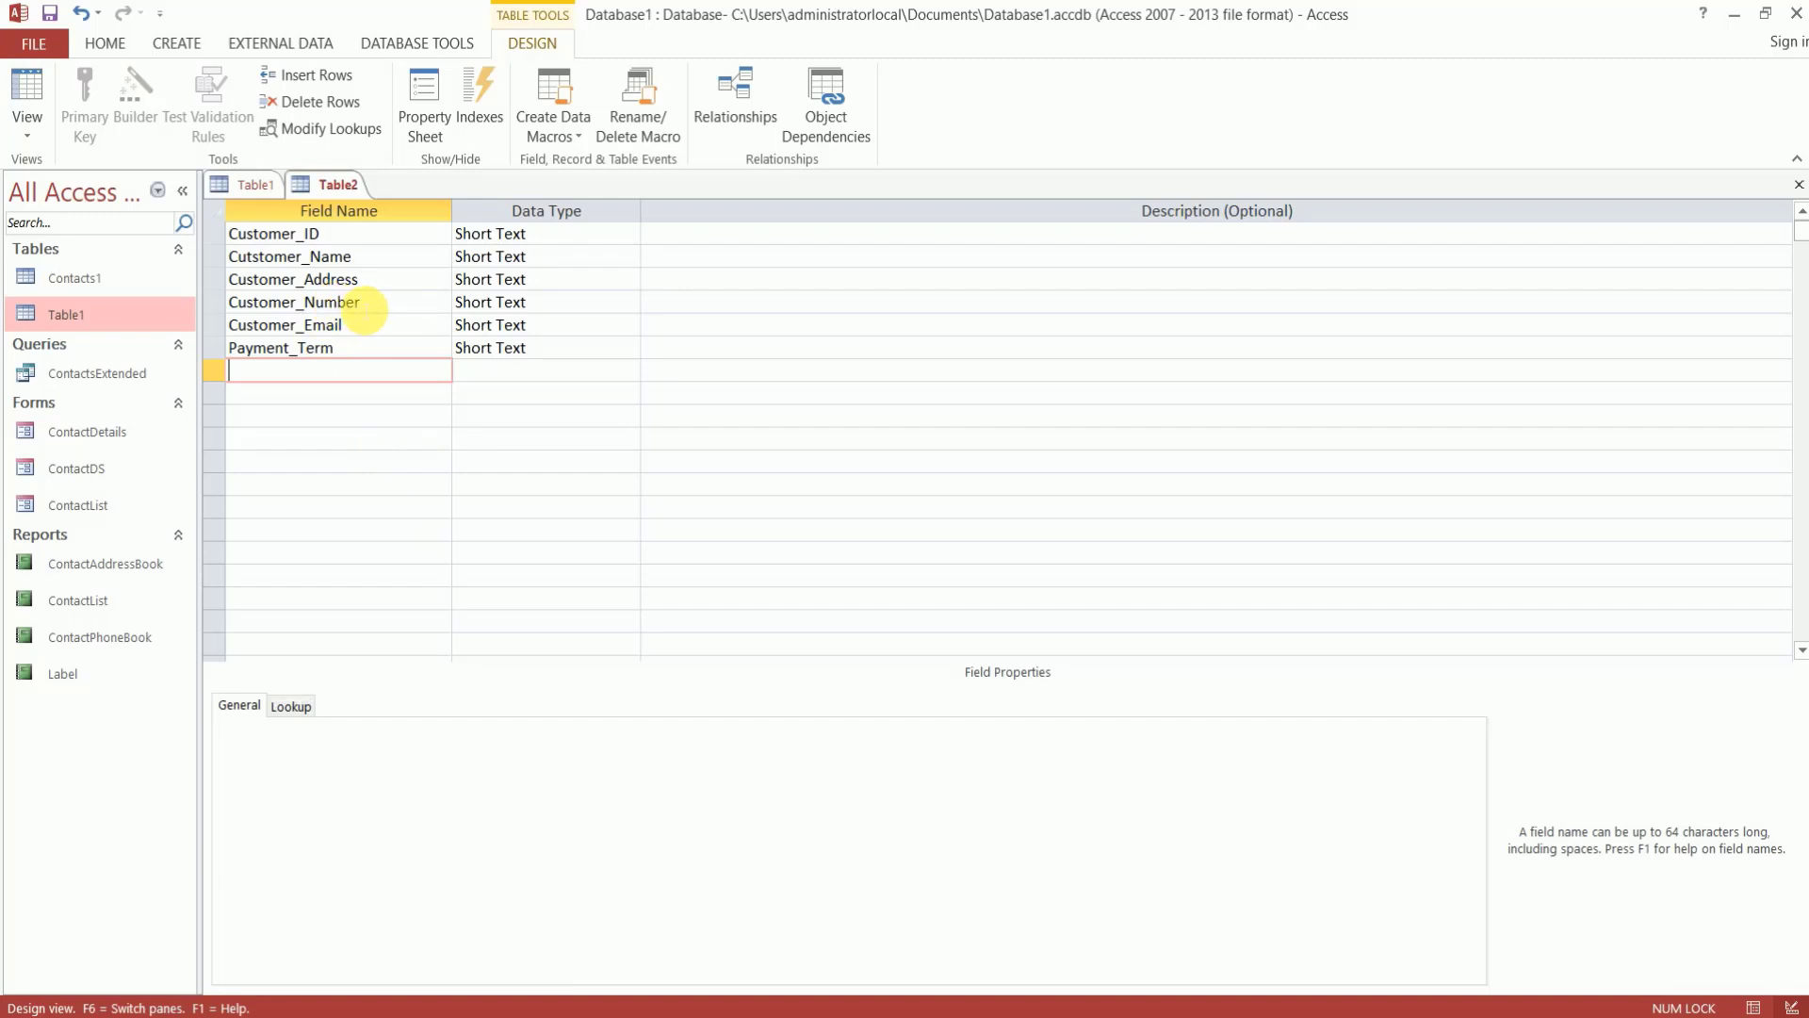
Change the data type of the Customer_ID field to Number
click(373, 303)
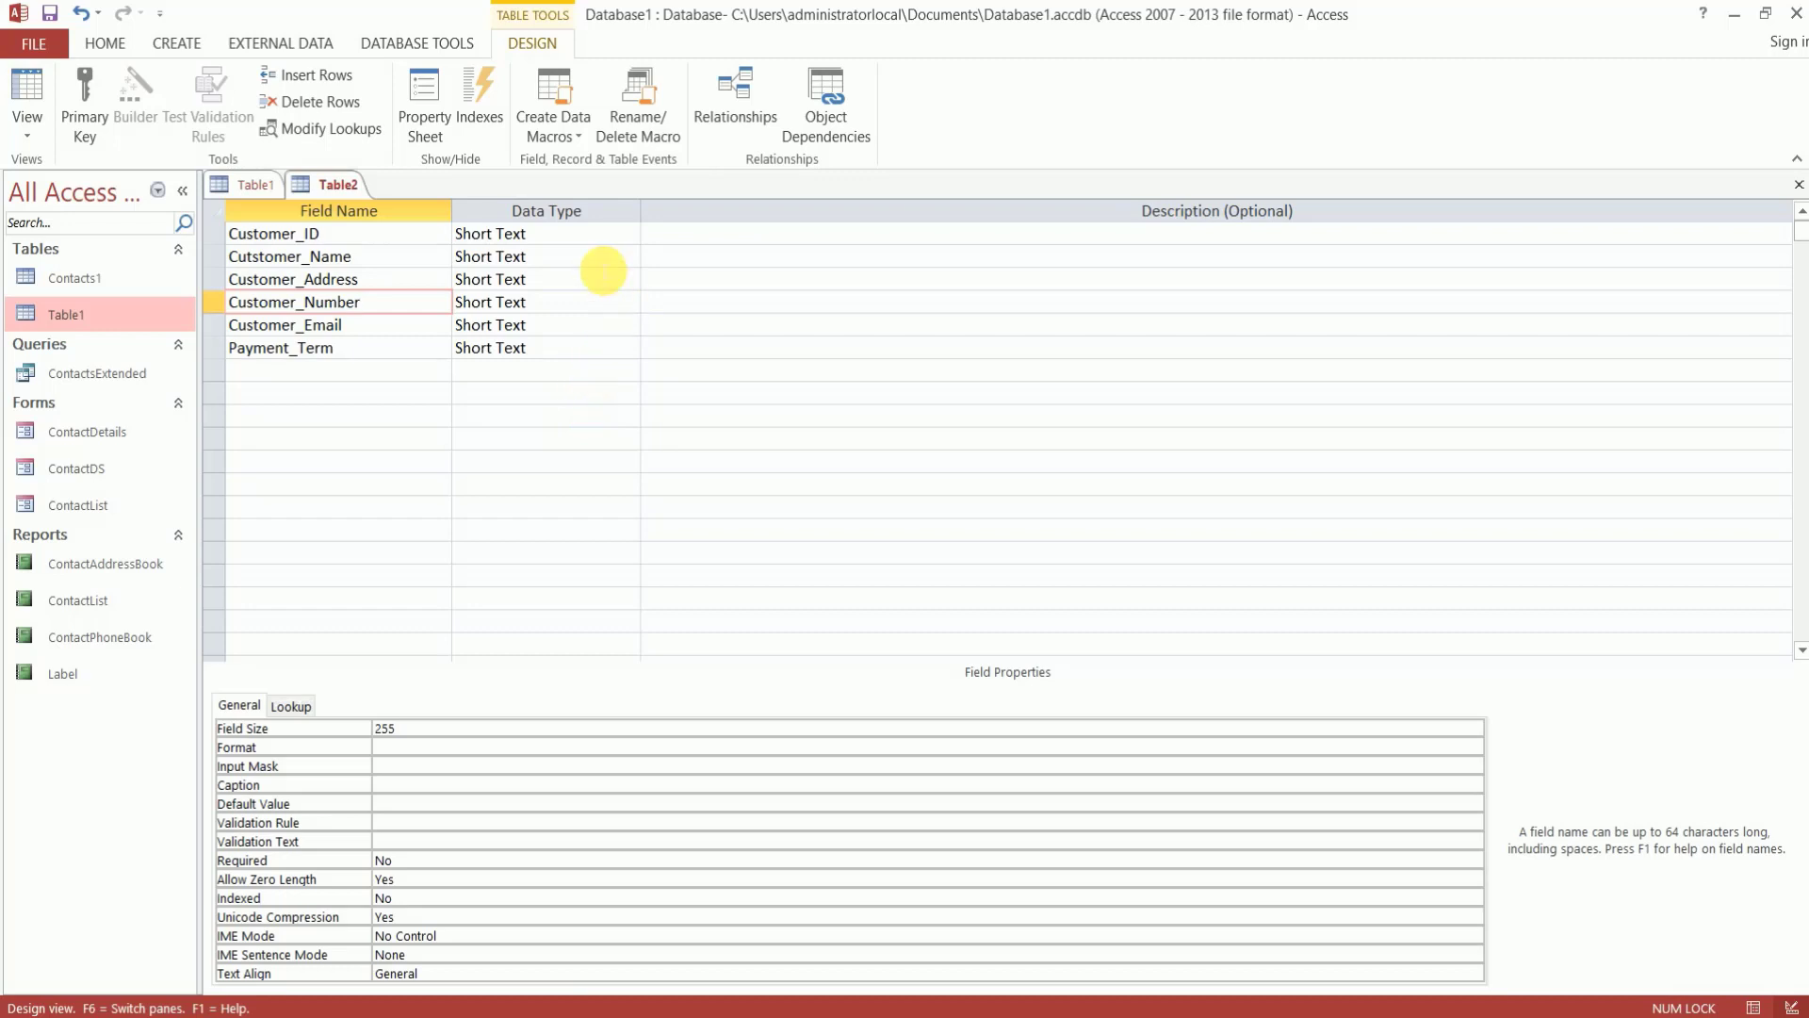
click(582, 240)
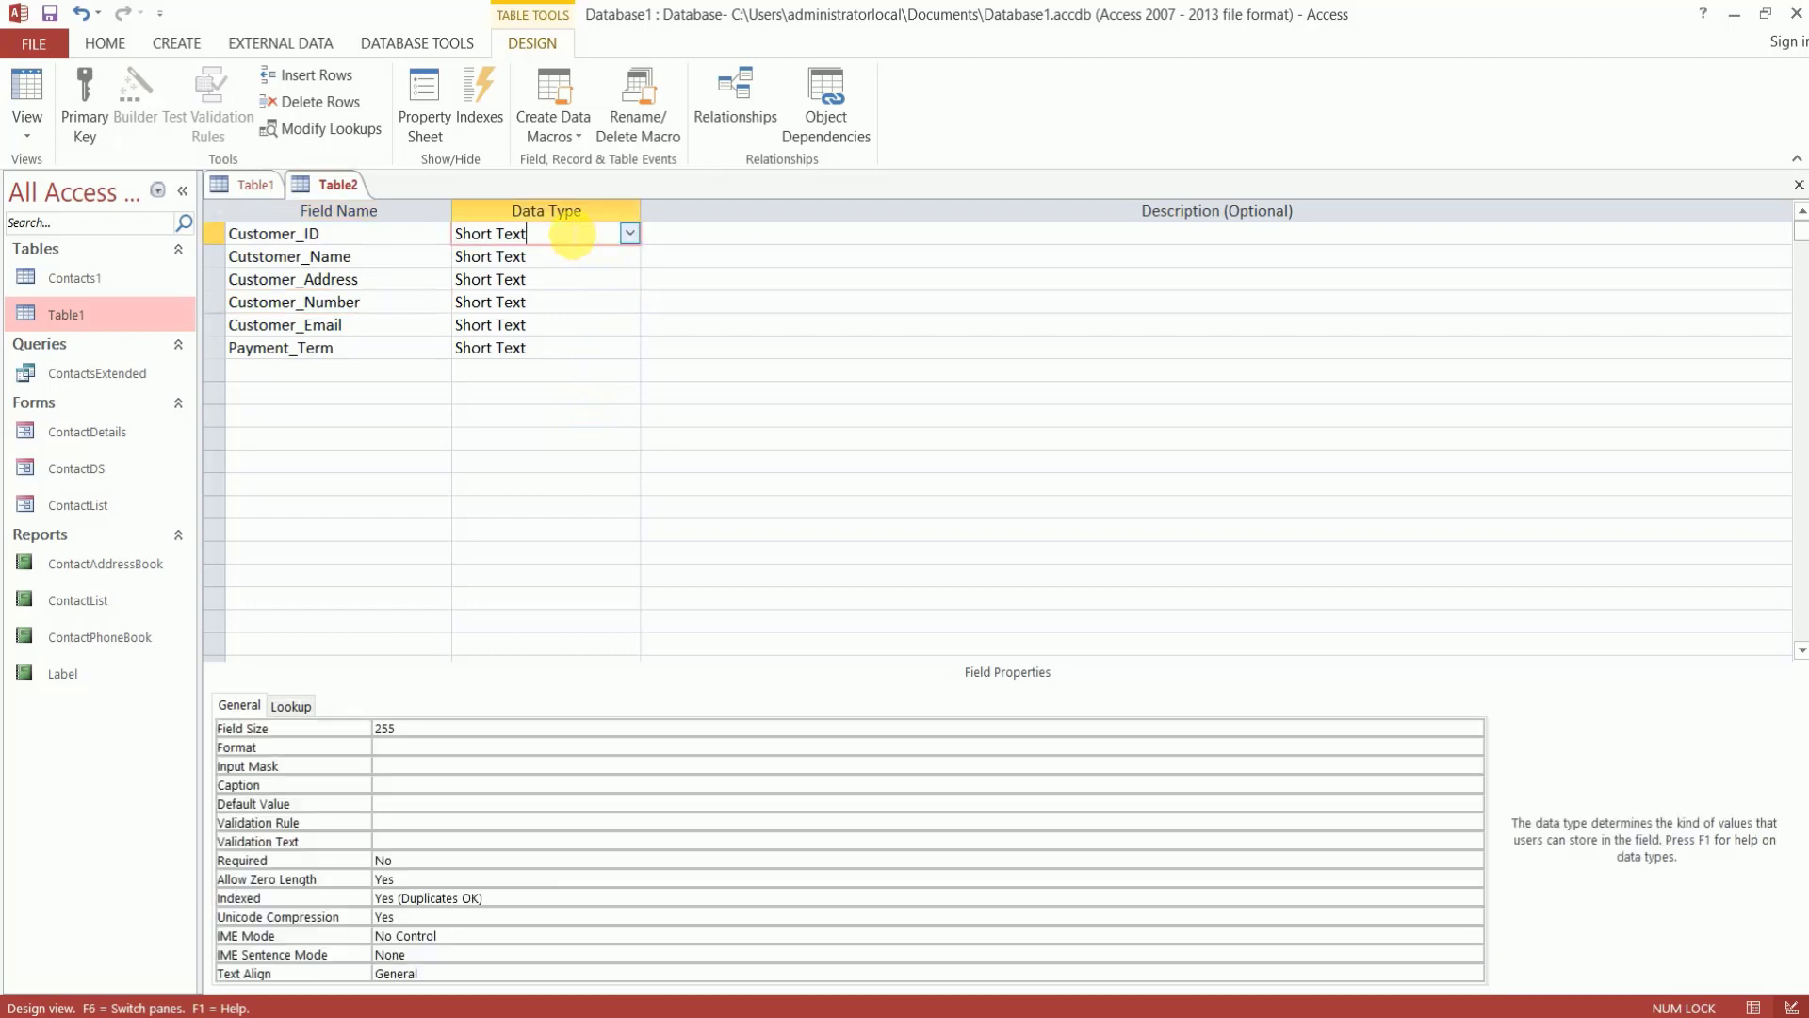
click(631, 236)
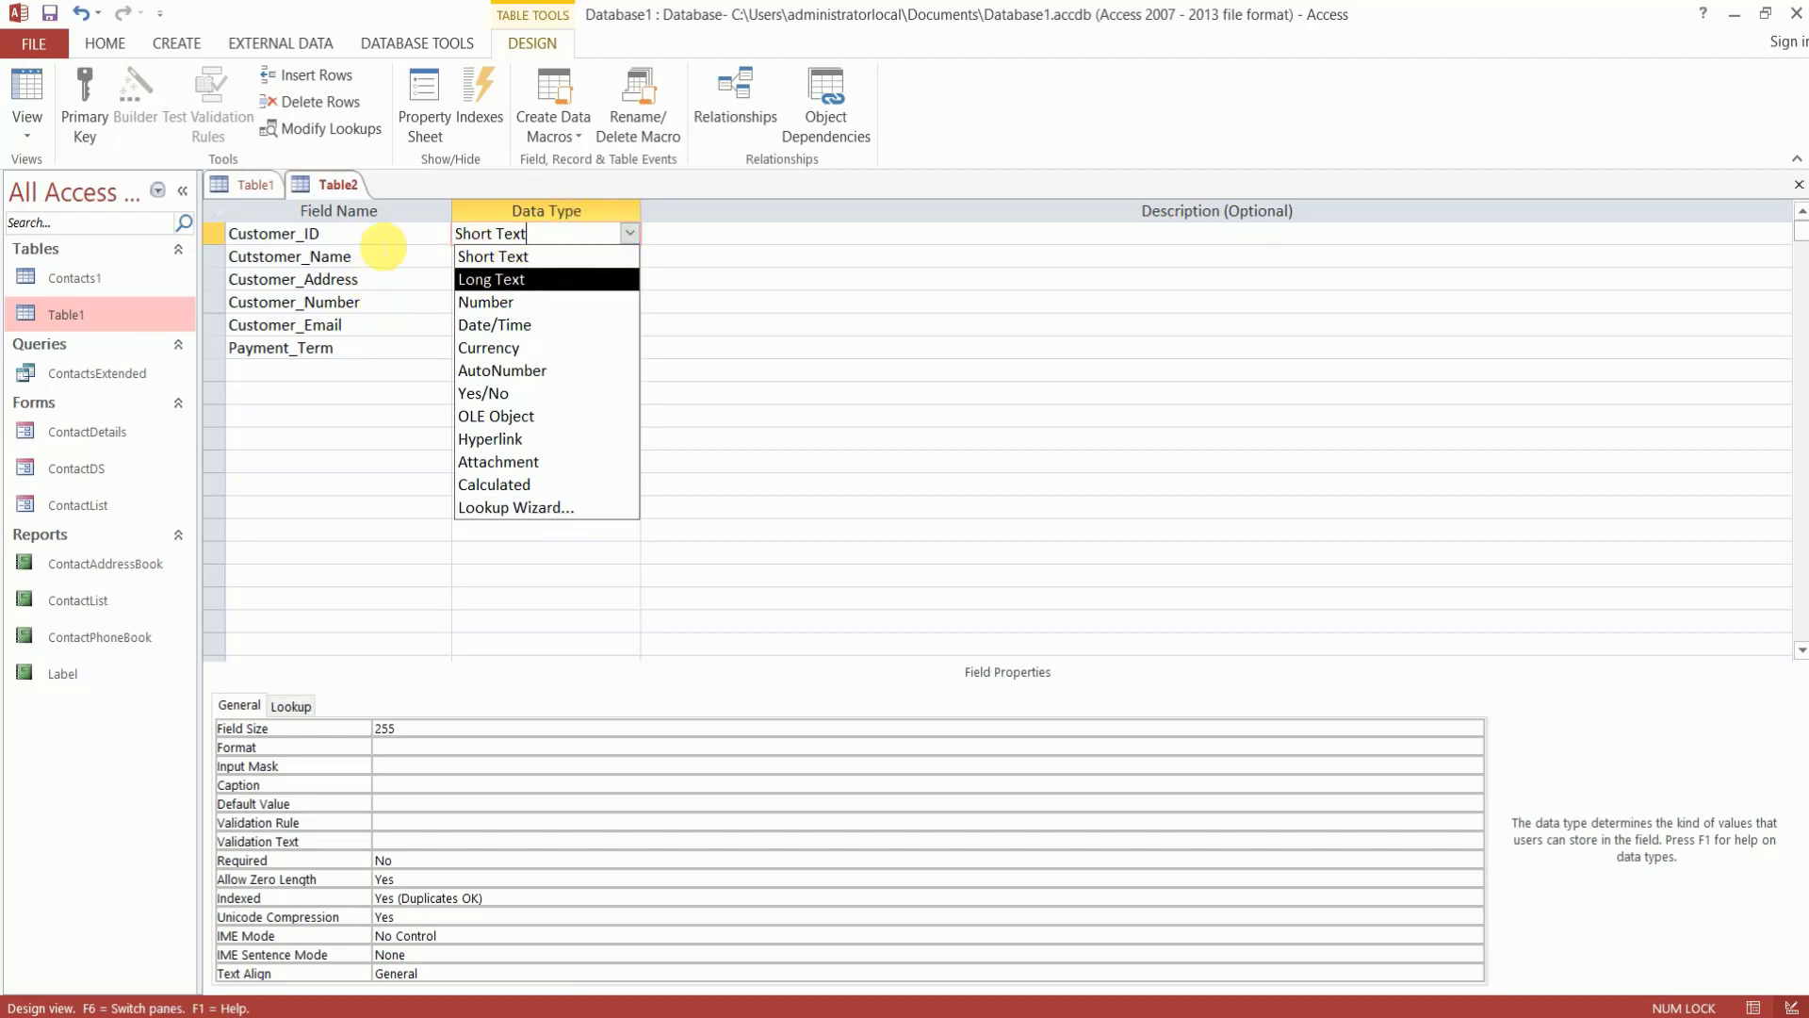
click(500, 301)
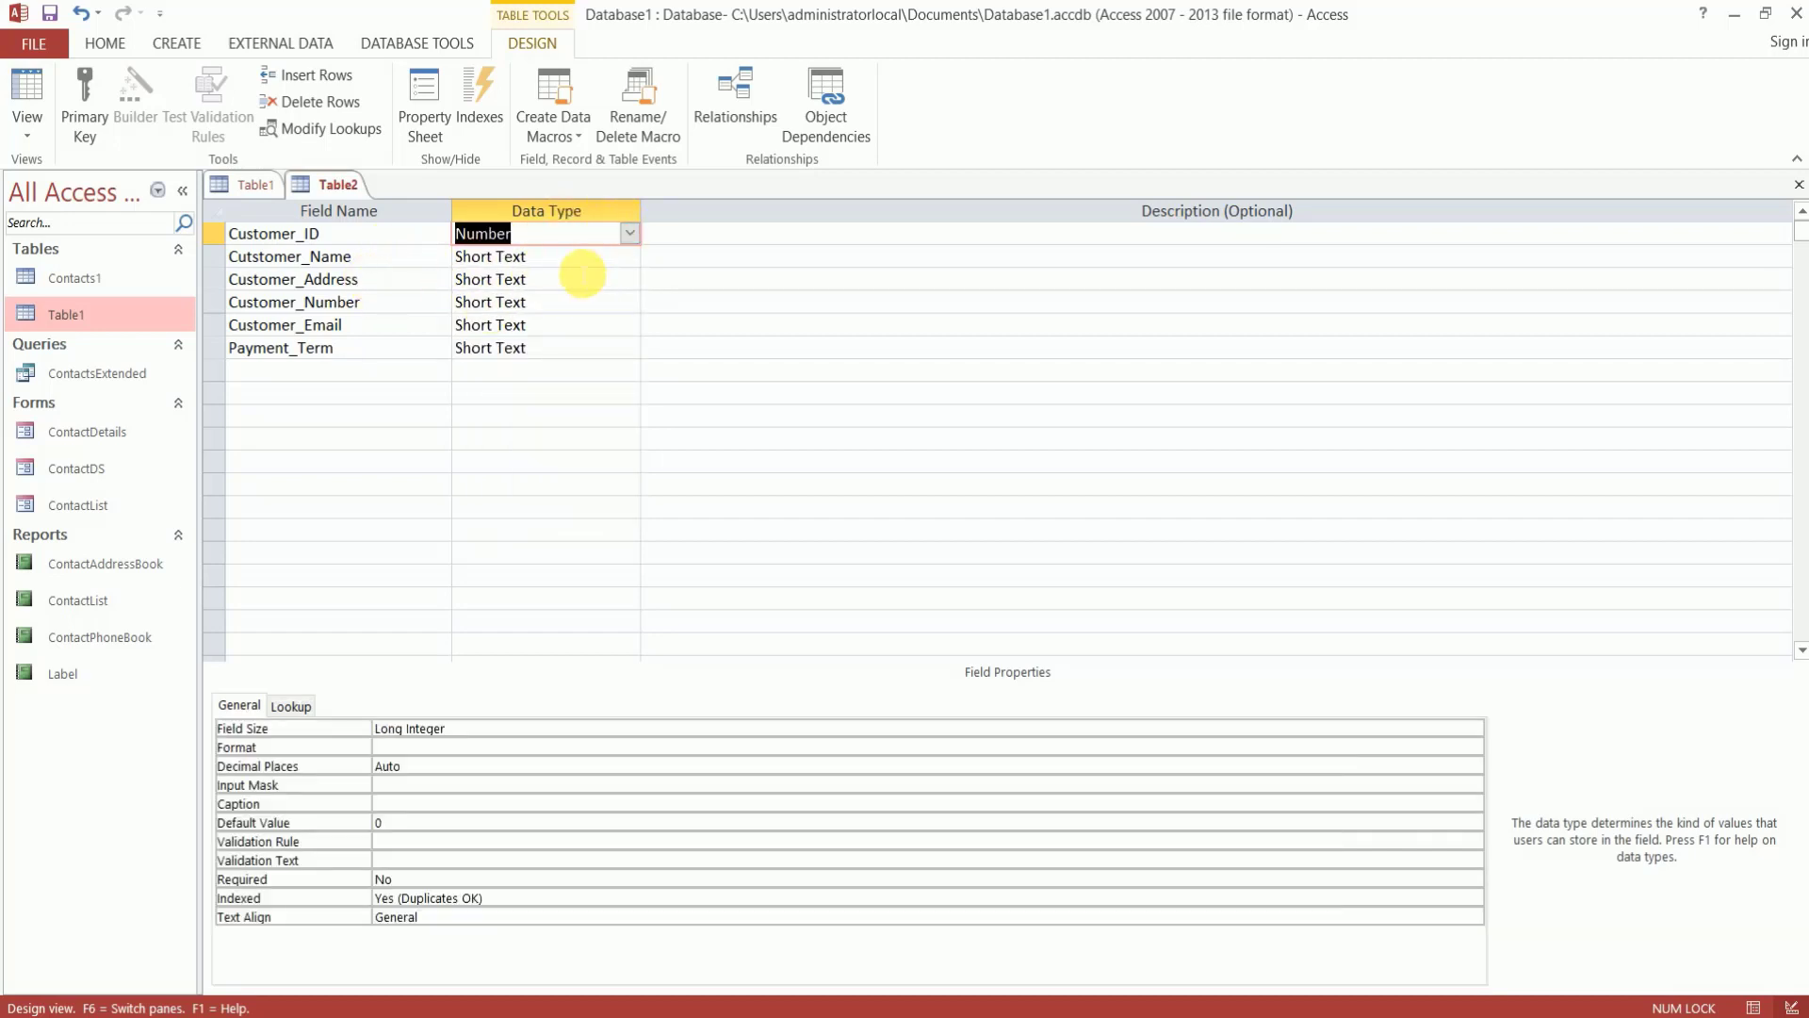
Review the data types of the customer name and Customer_Address fields, including the type options available for the address
click(579, 265)
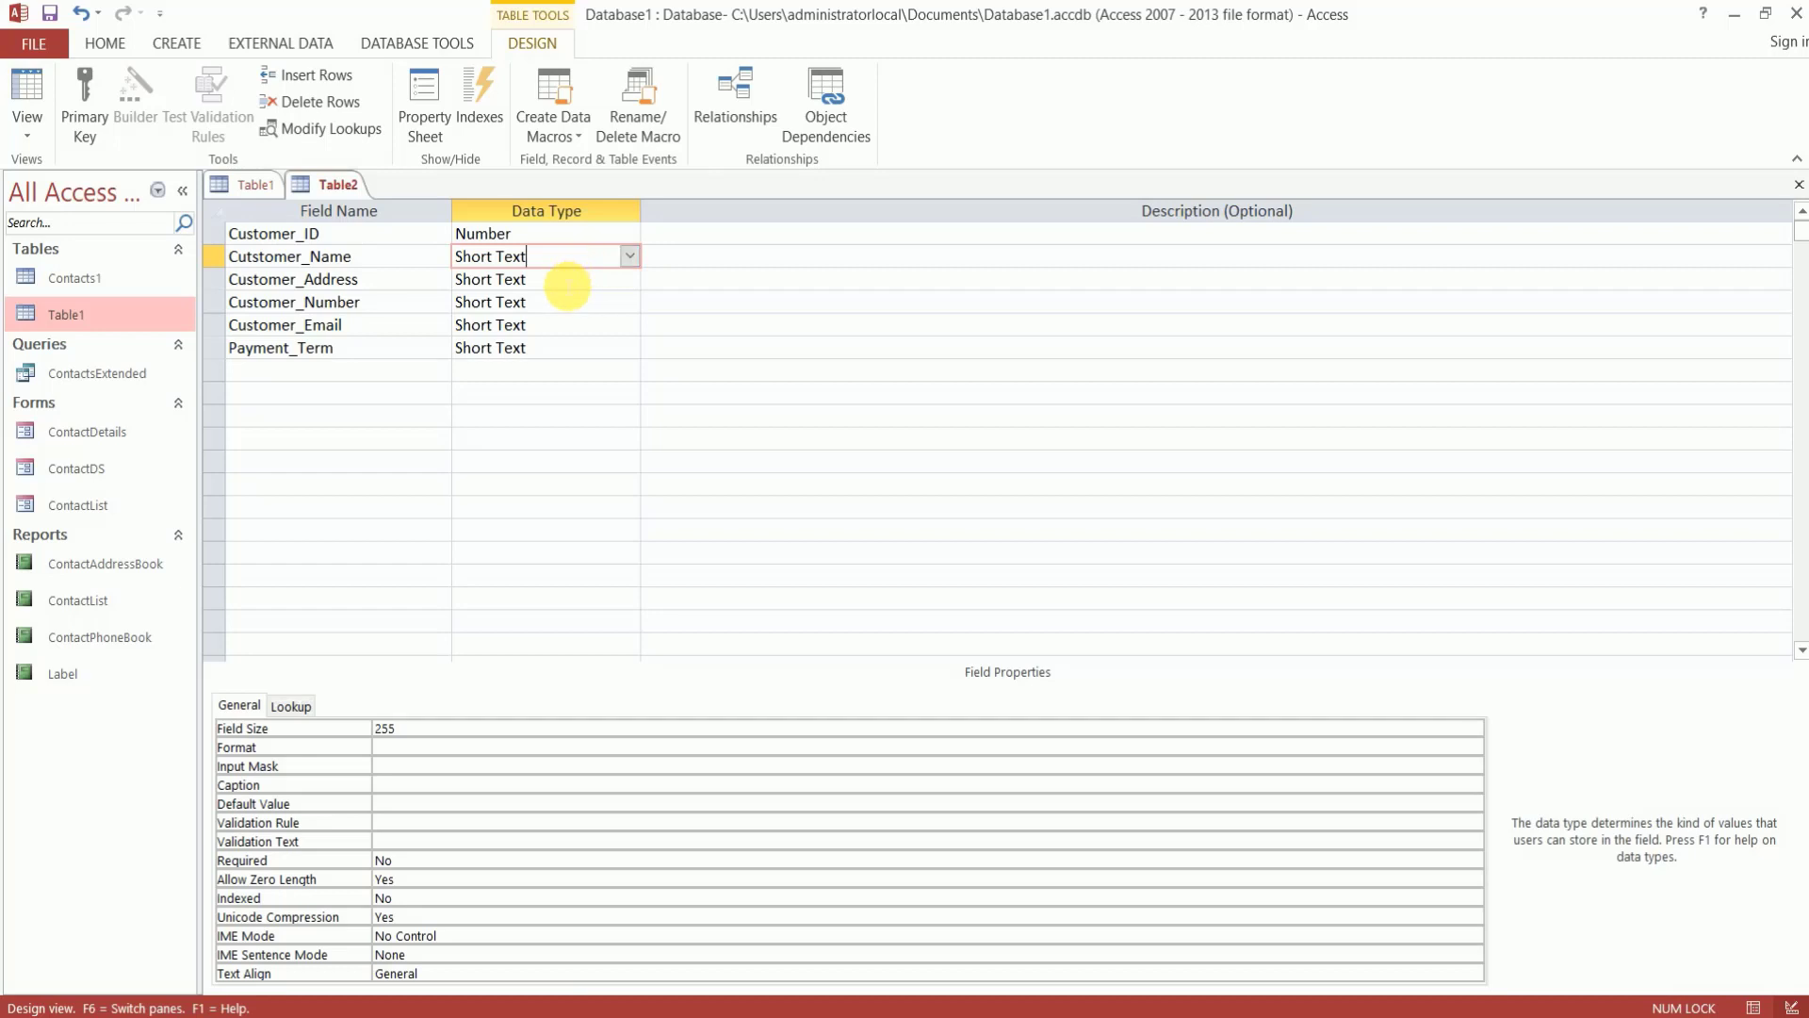
click(565, 281)
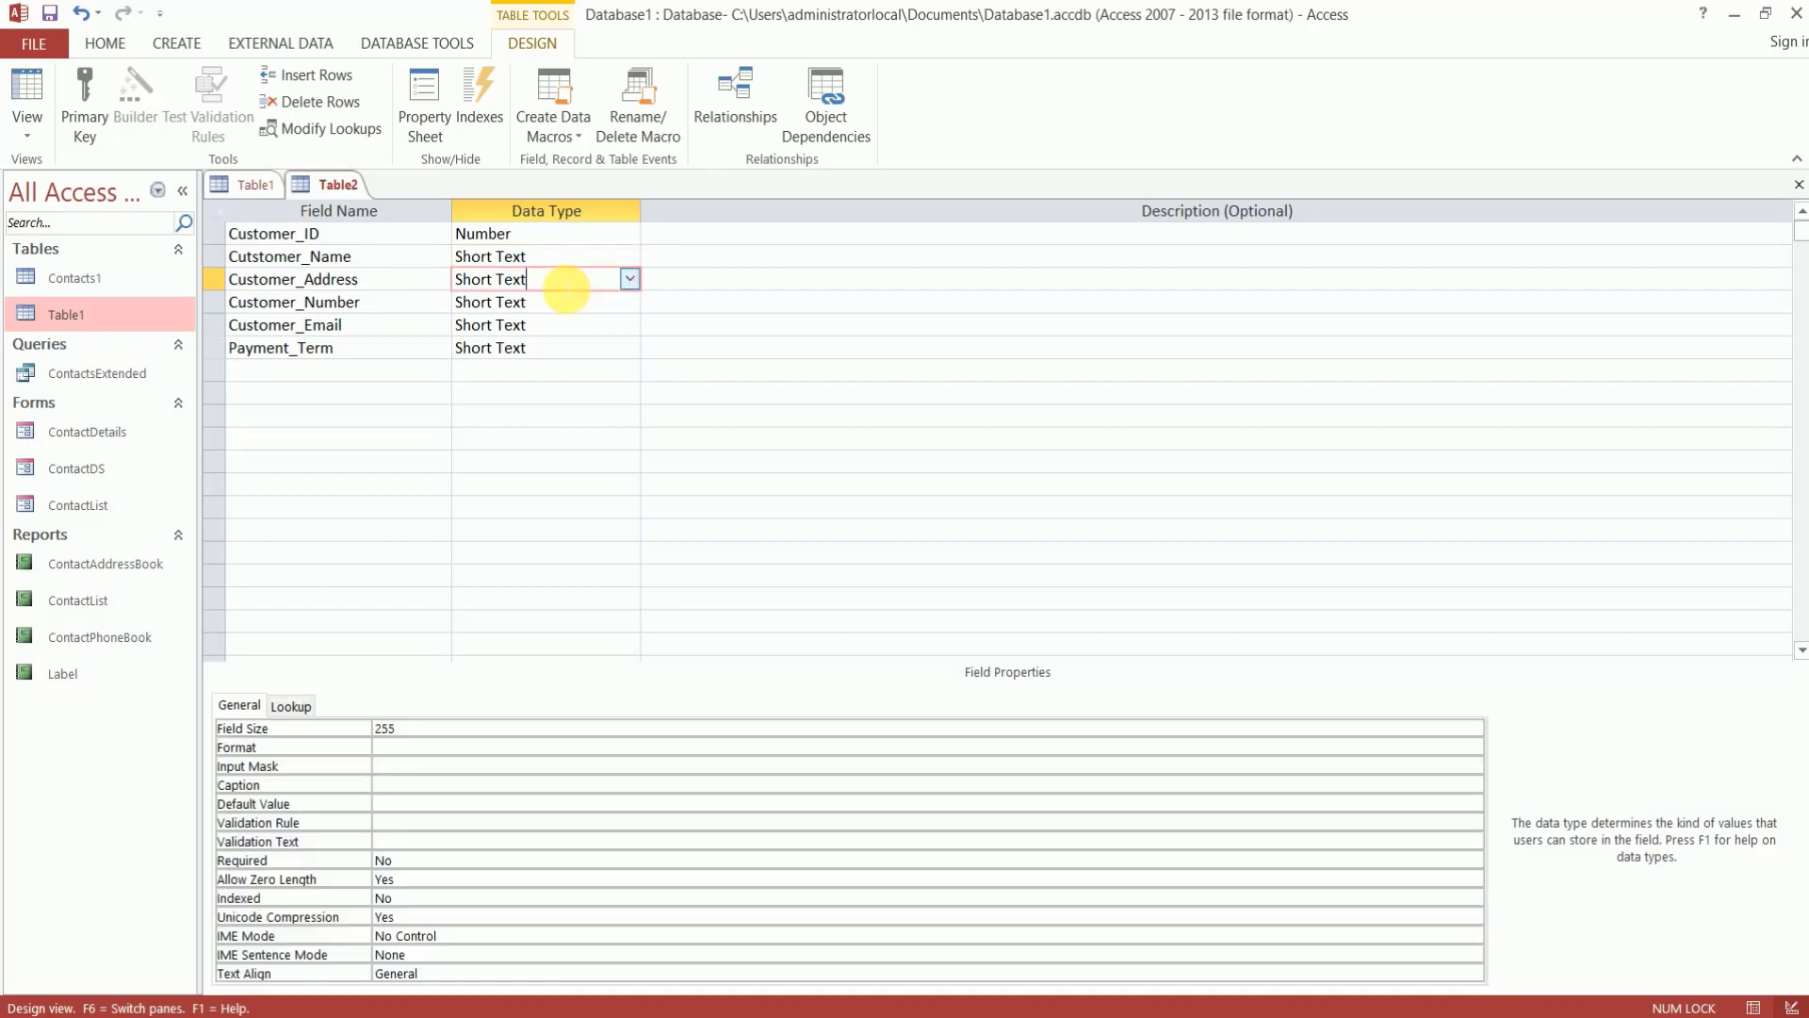
click(628, 279)
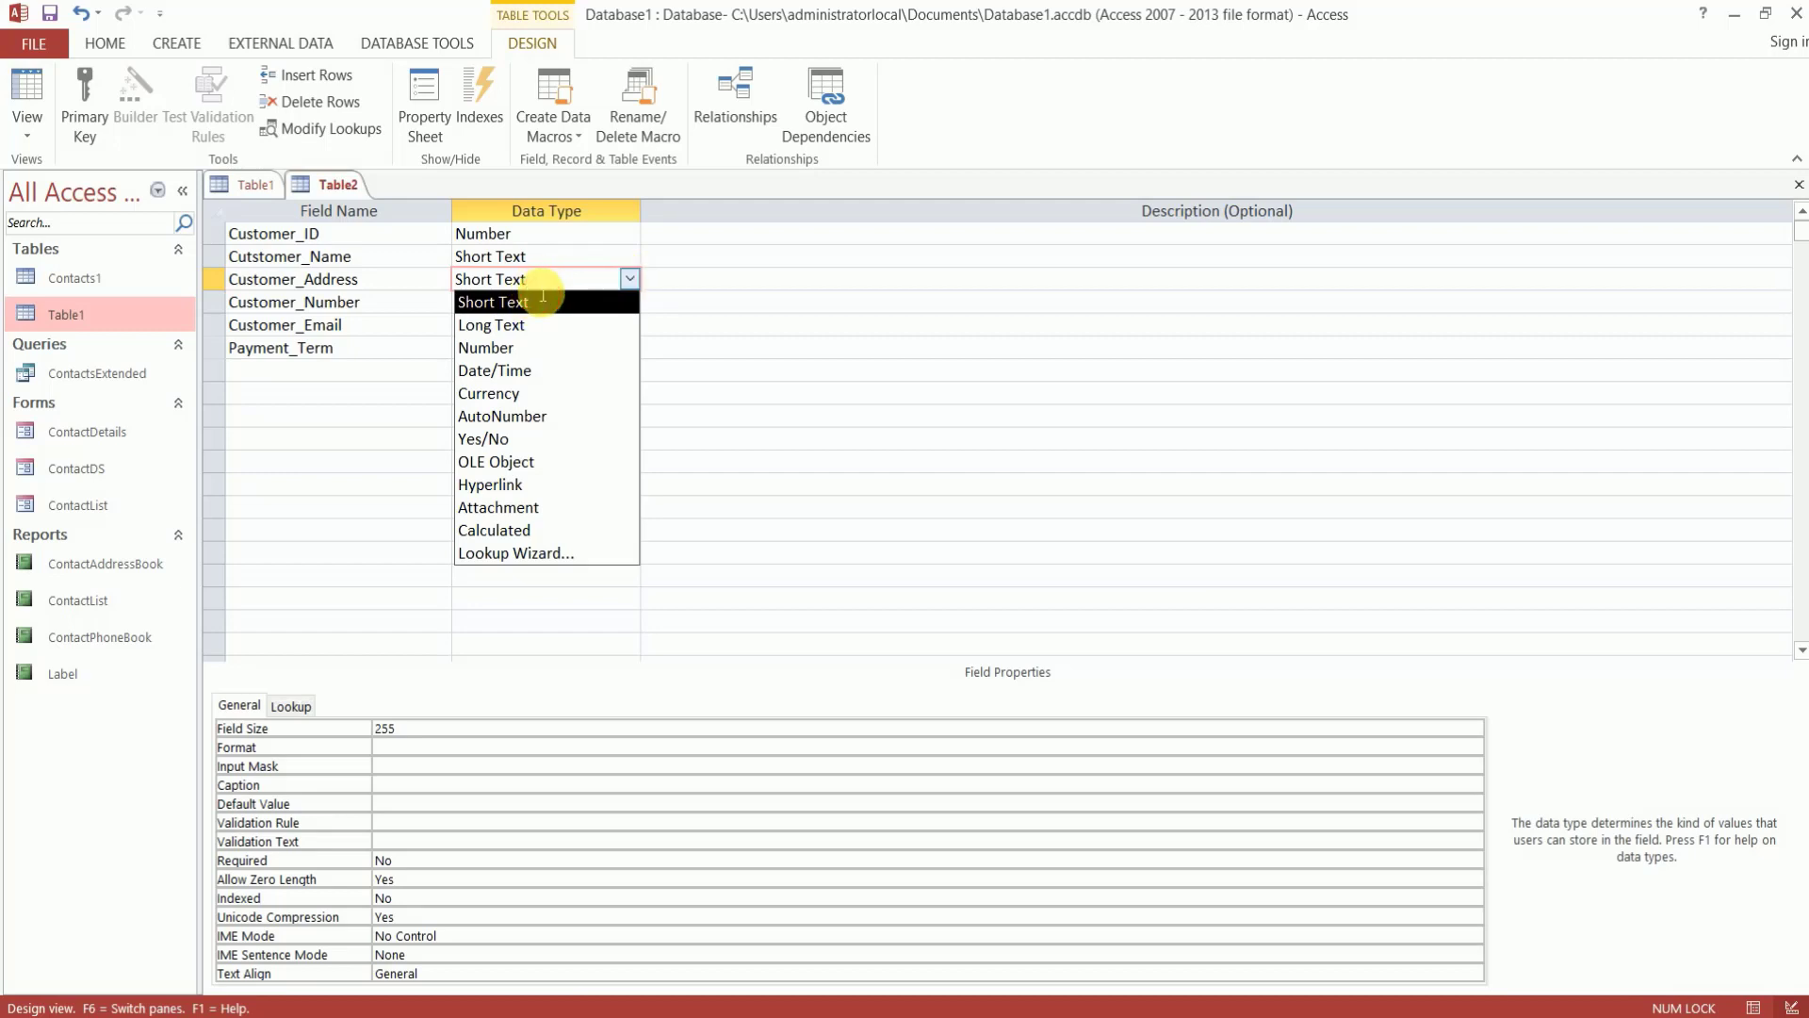
click(687, 329)
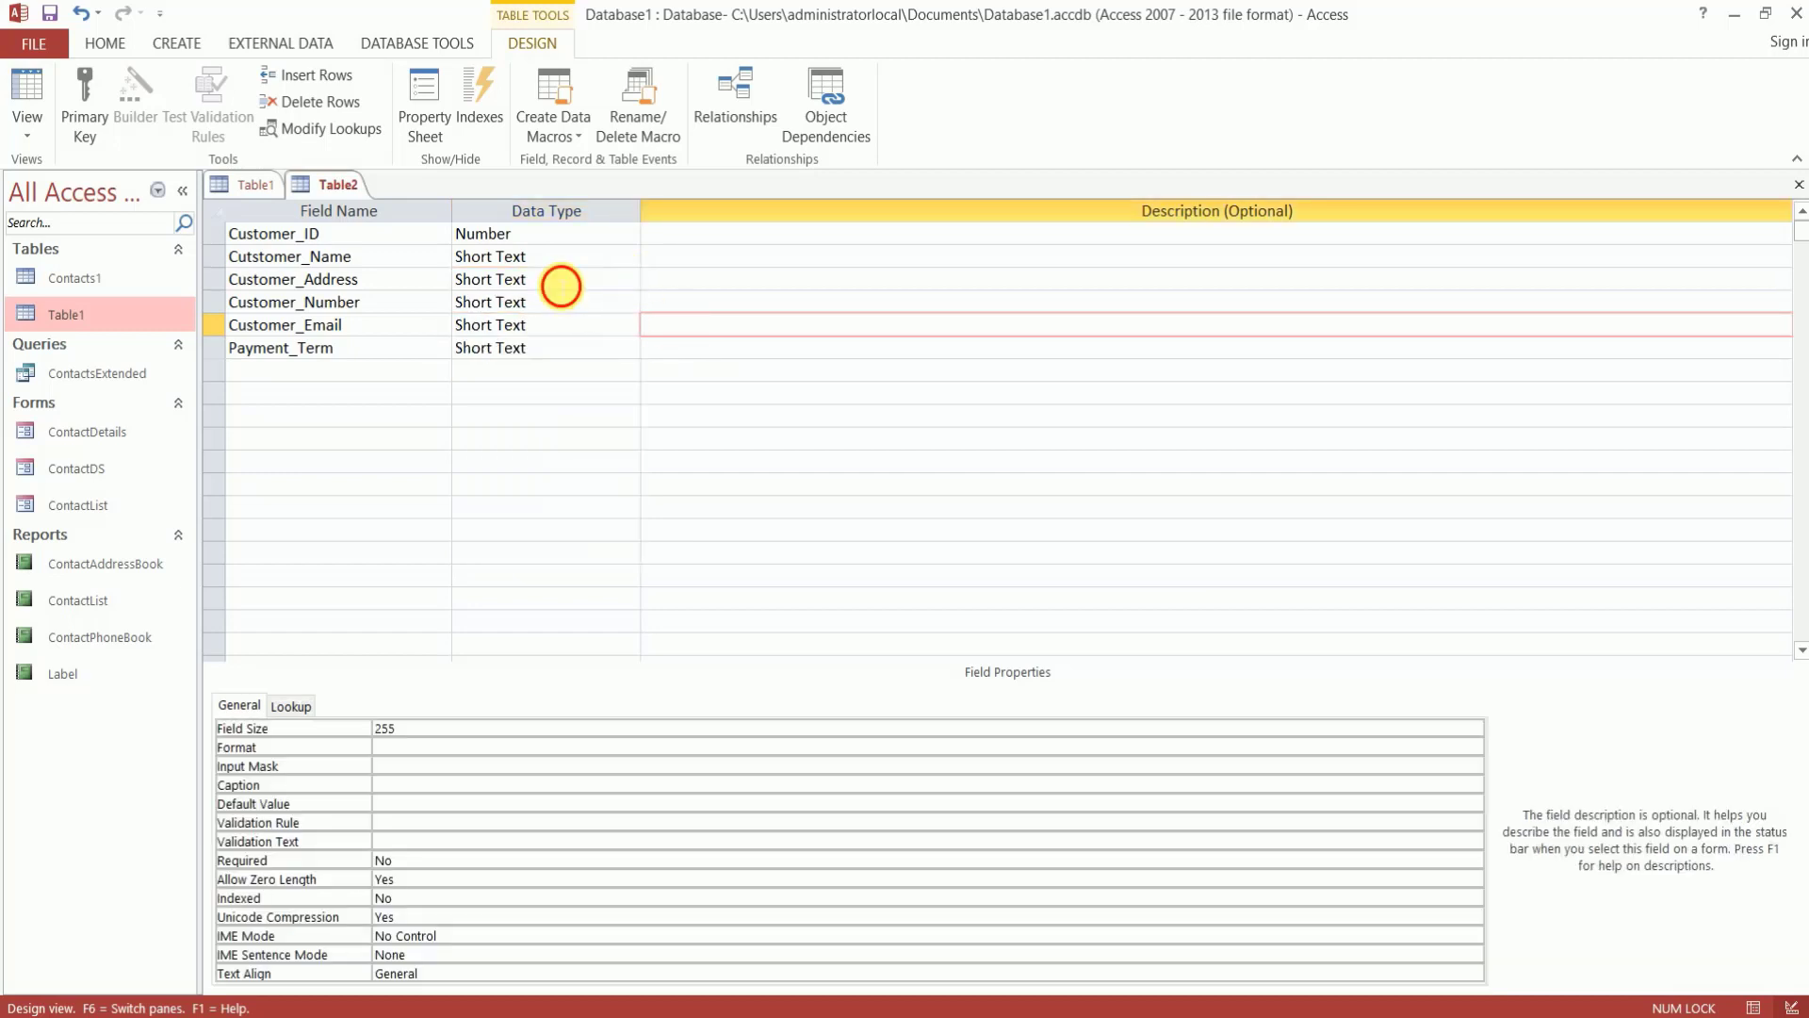
click(560, 281)
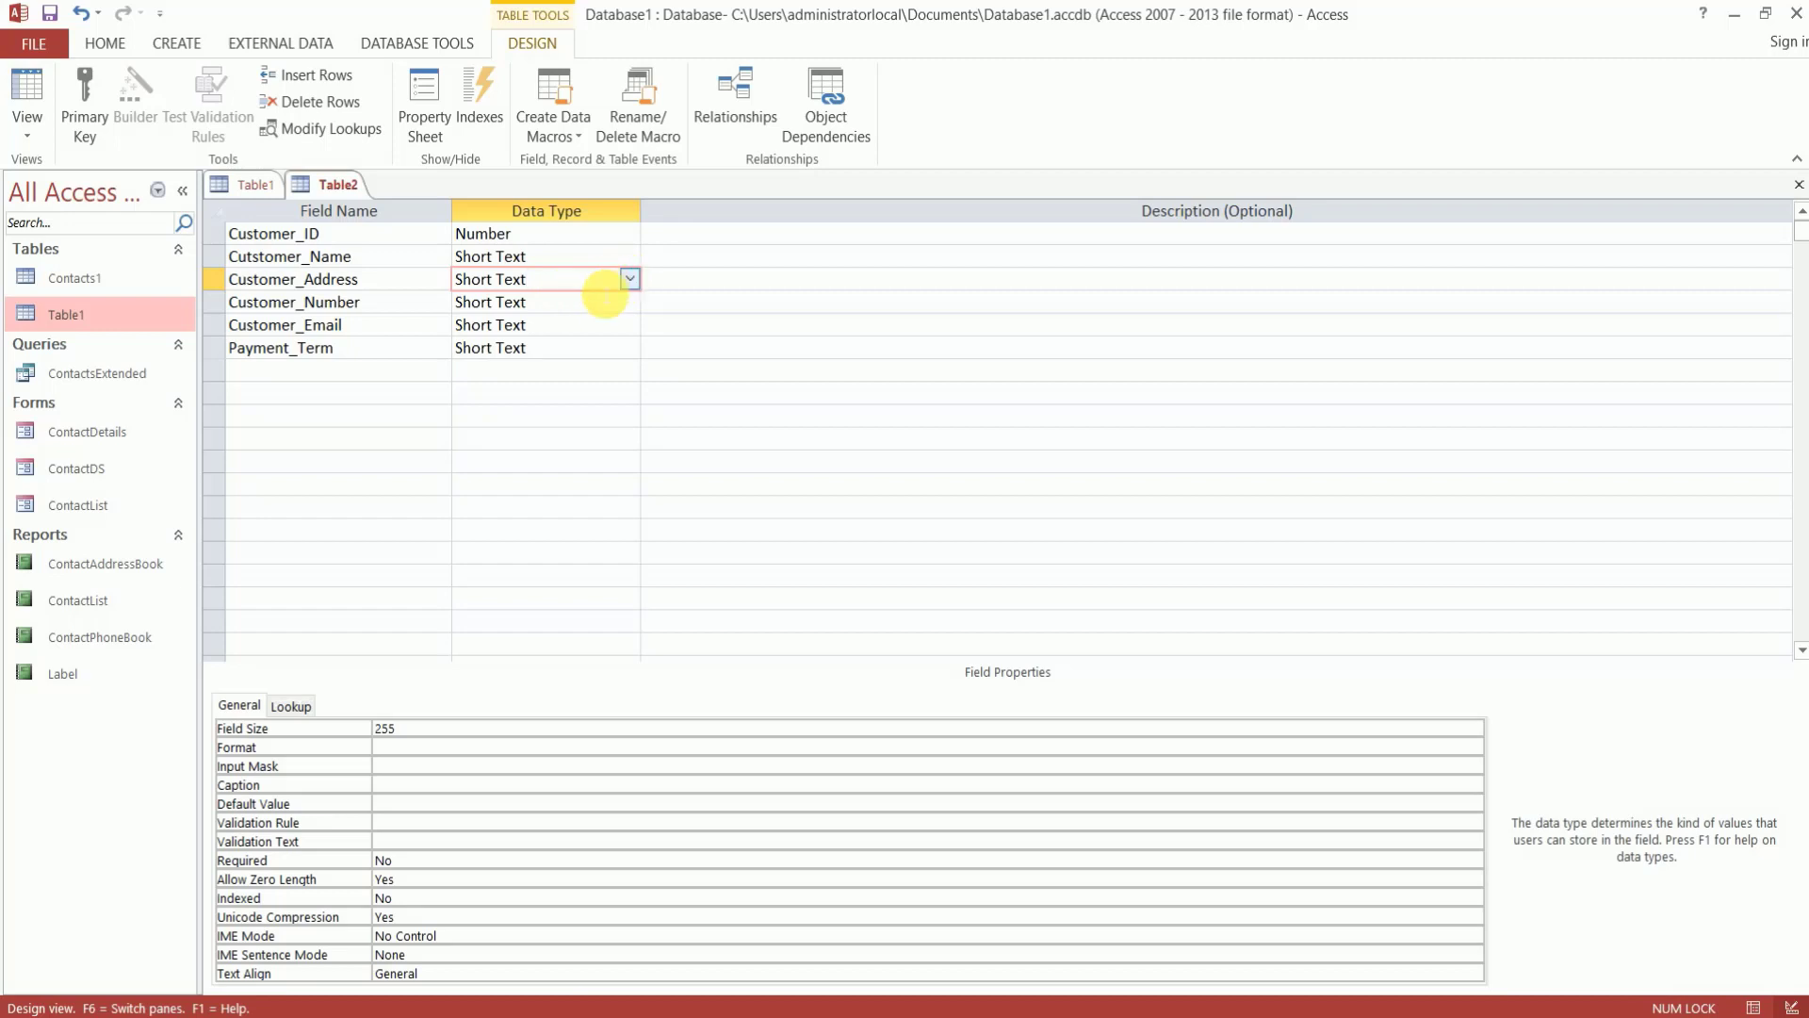
Change the data type of the Customer_Number field to Number
click(577, 306)
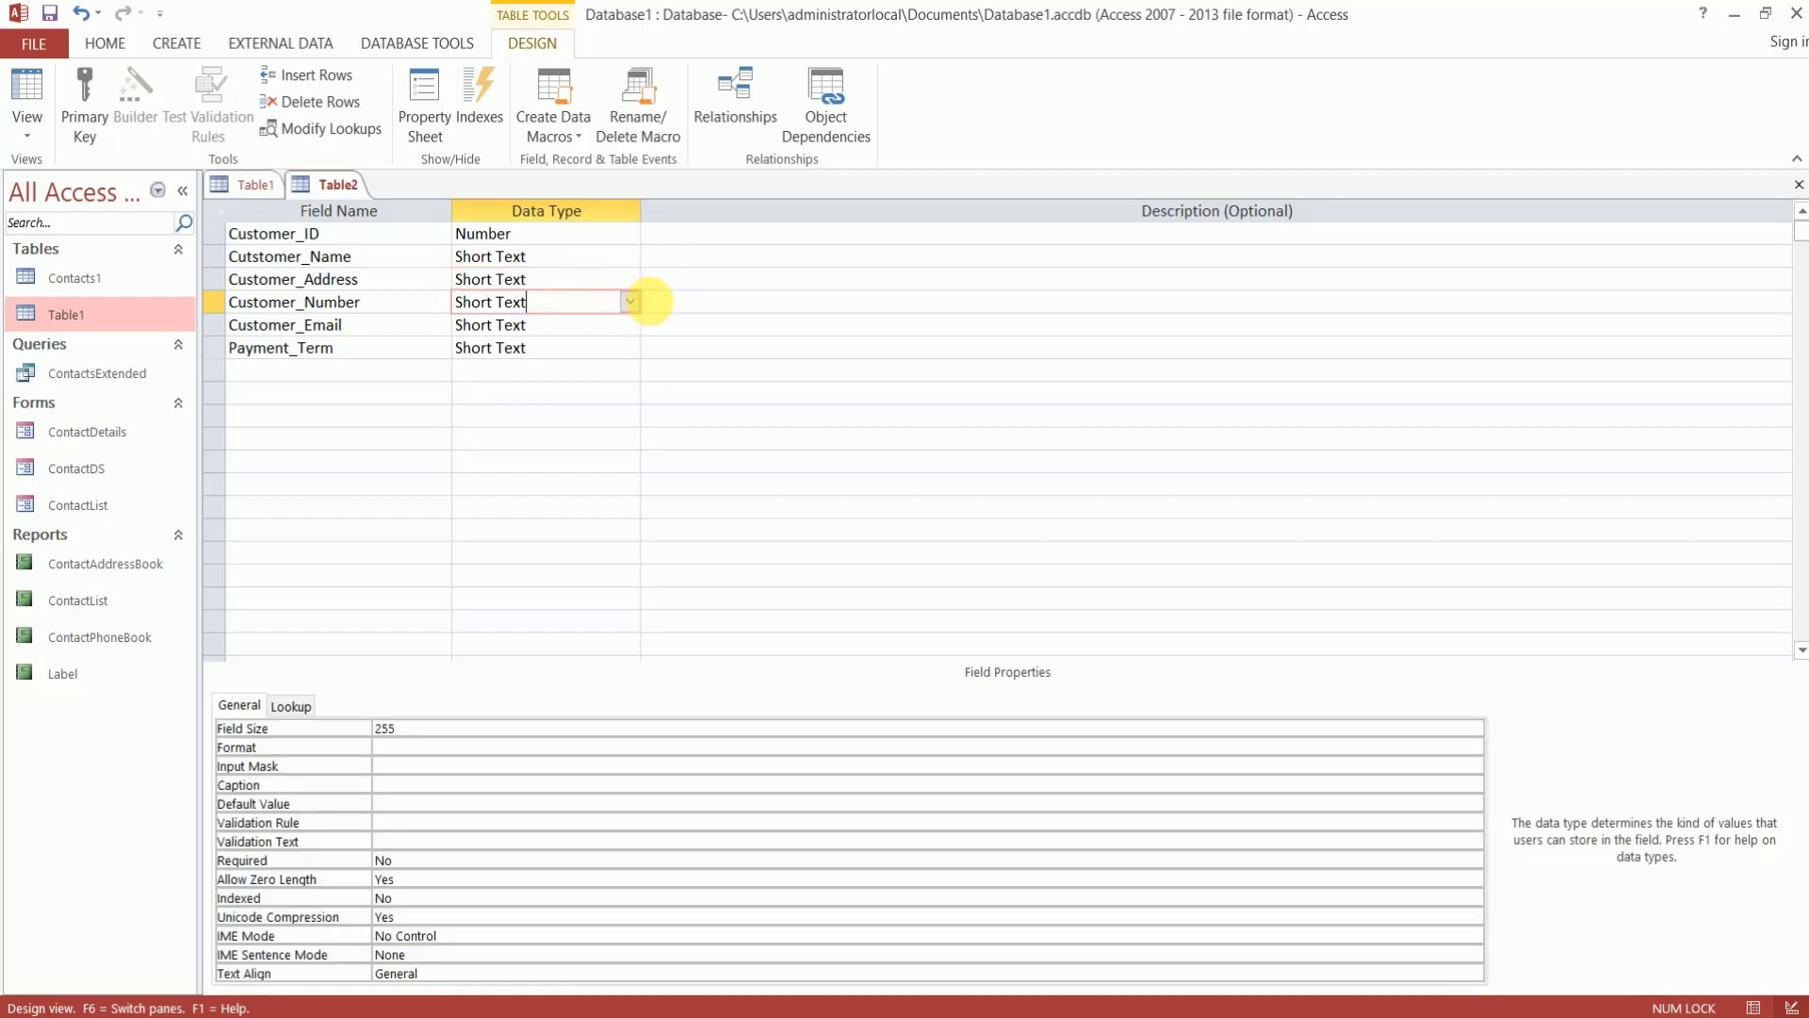
click(630, 302)
click(513, 366)
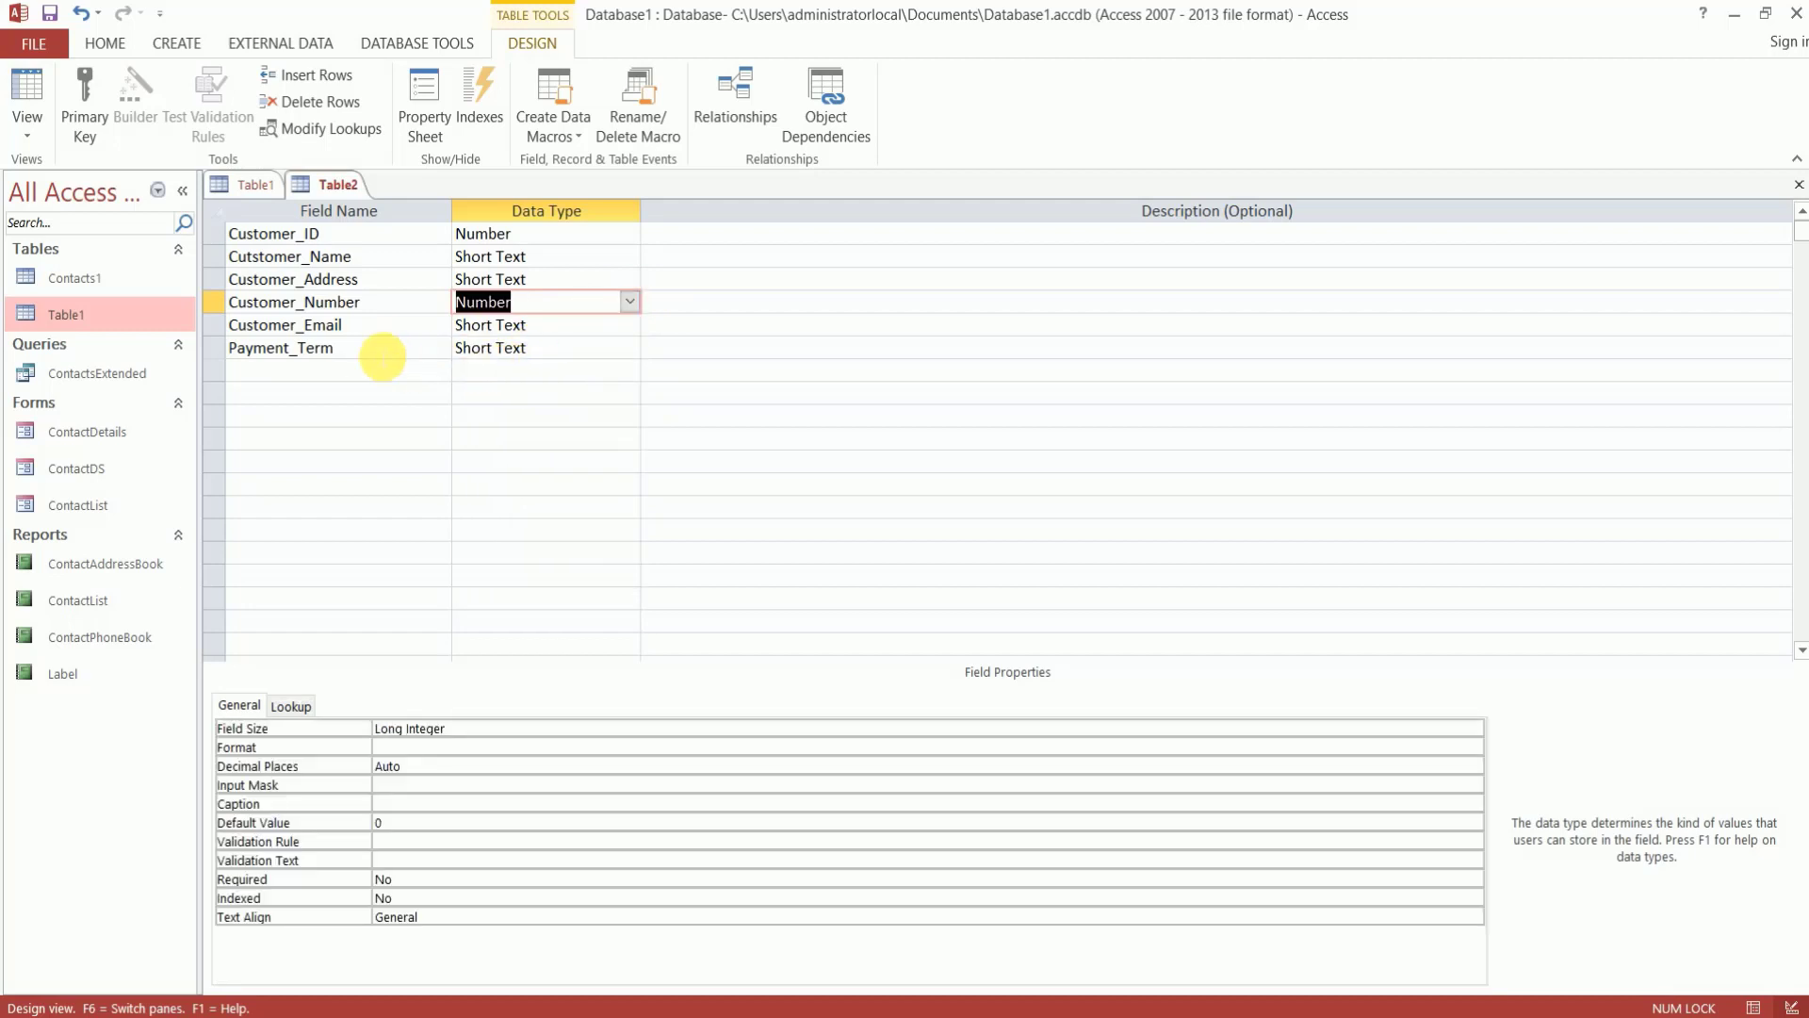
Choose Short Text as the data type for both the Customer_Email and Payment_Term fields
click(526, 325)
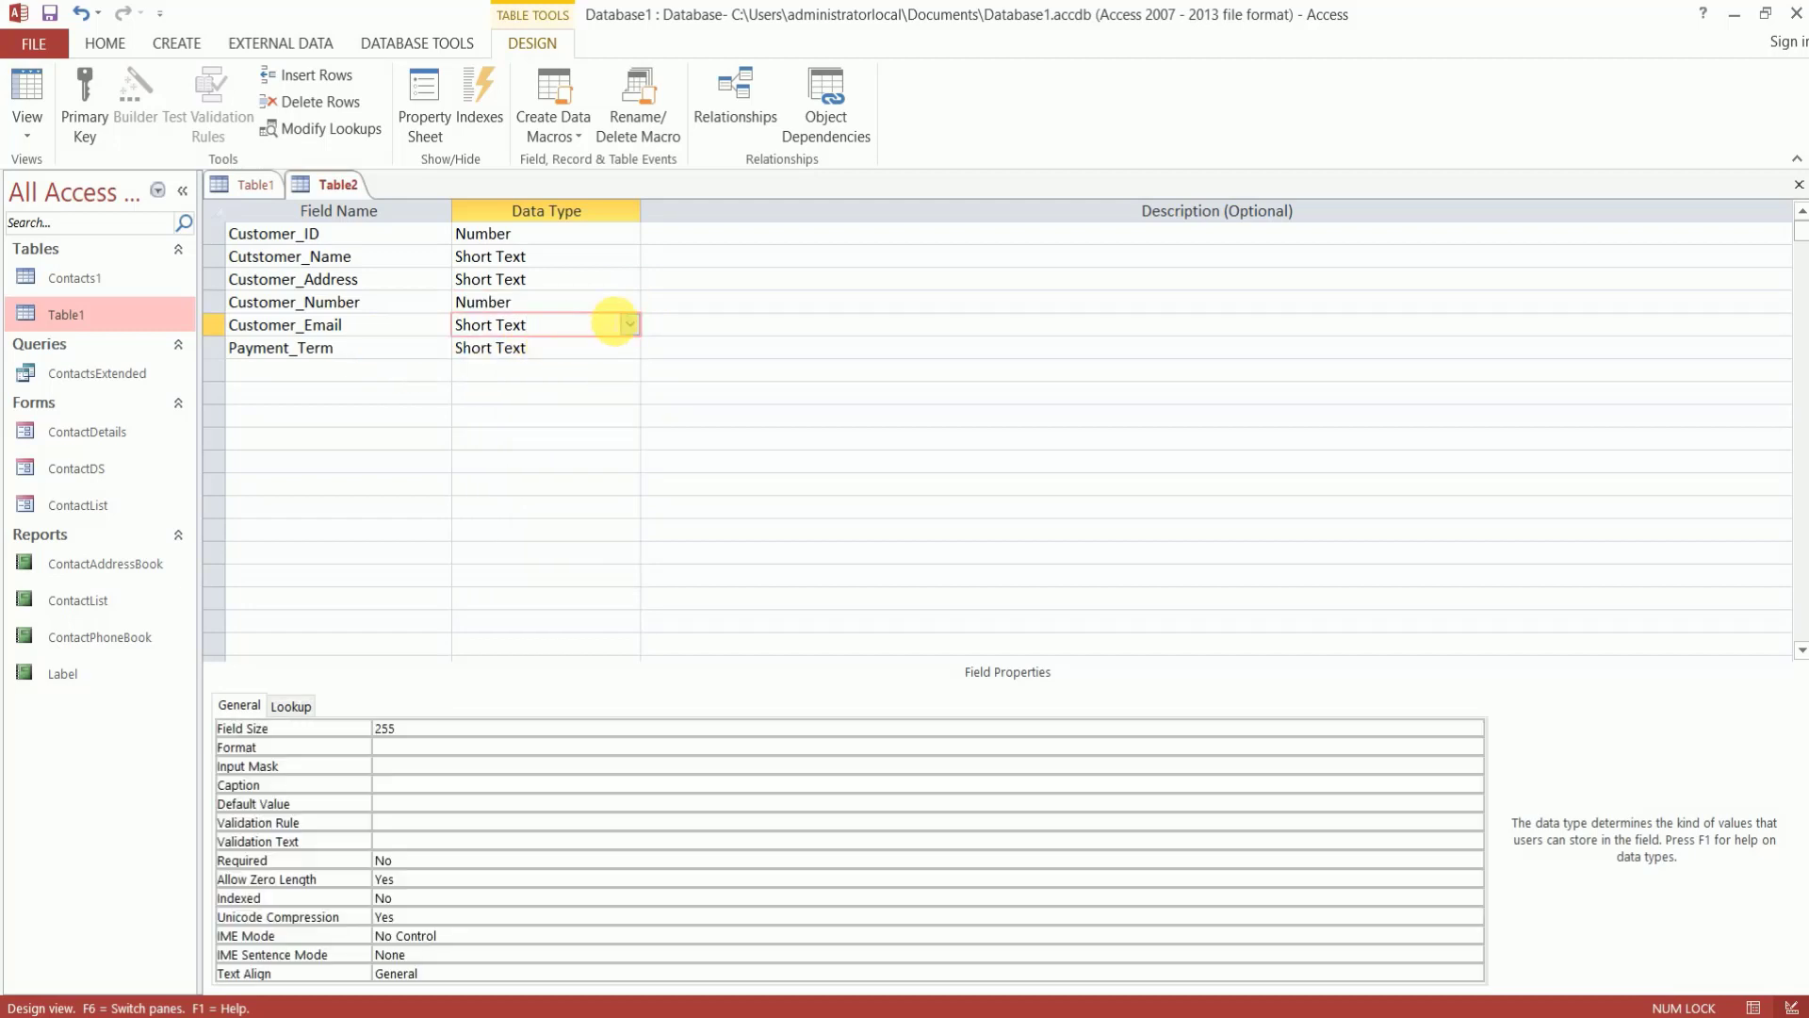
click(628, 326)
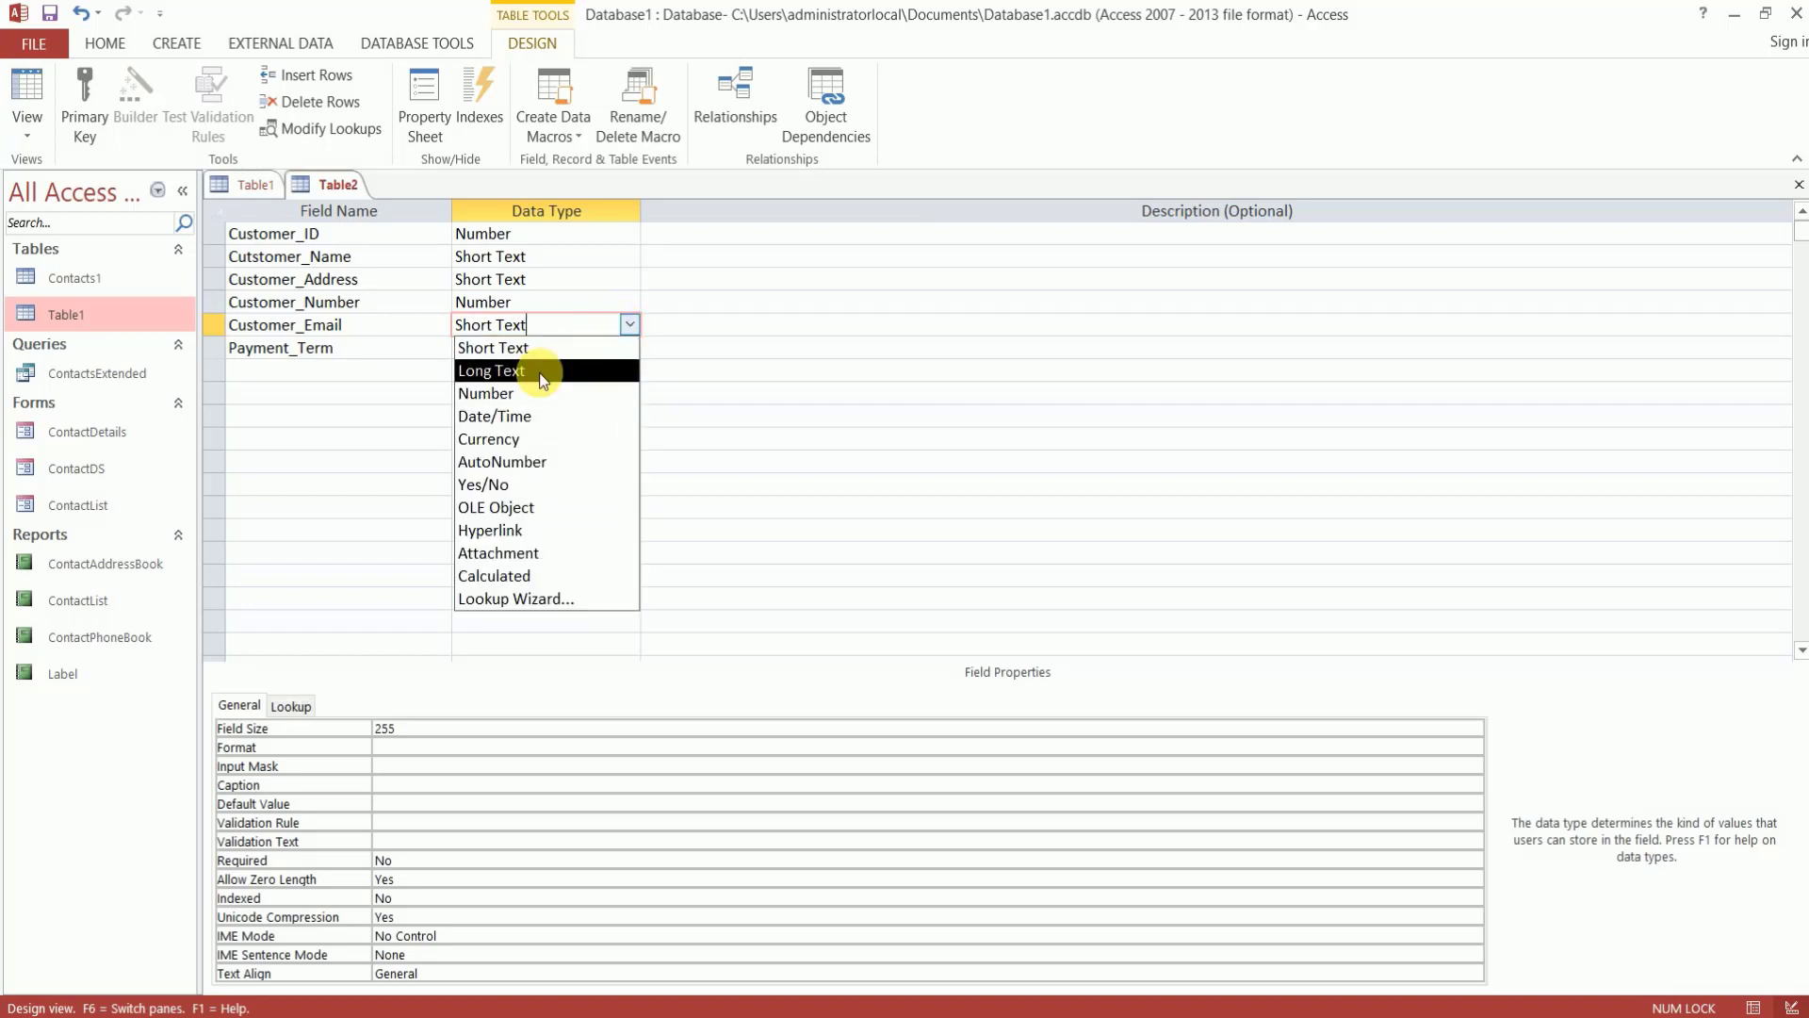
click(545, 348)
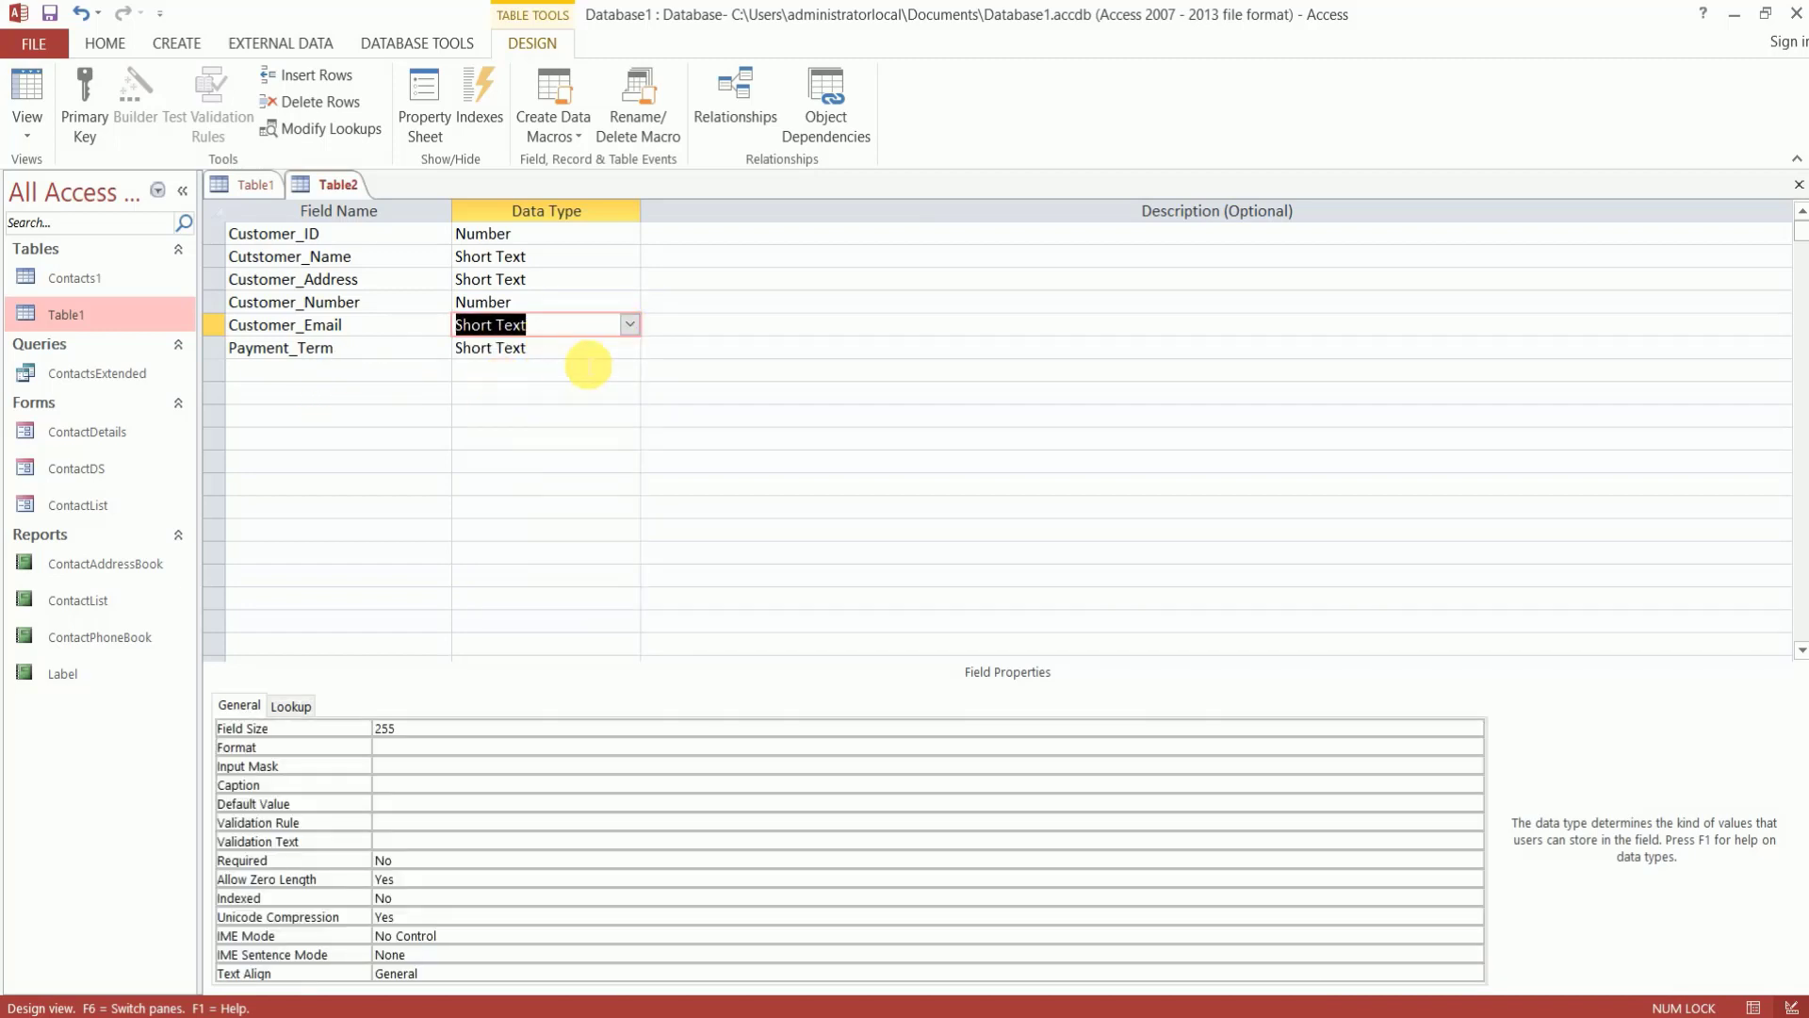
click(594, 350)
click(630, 351)
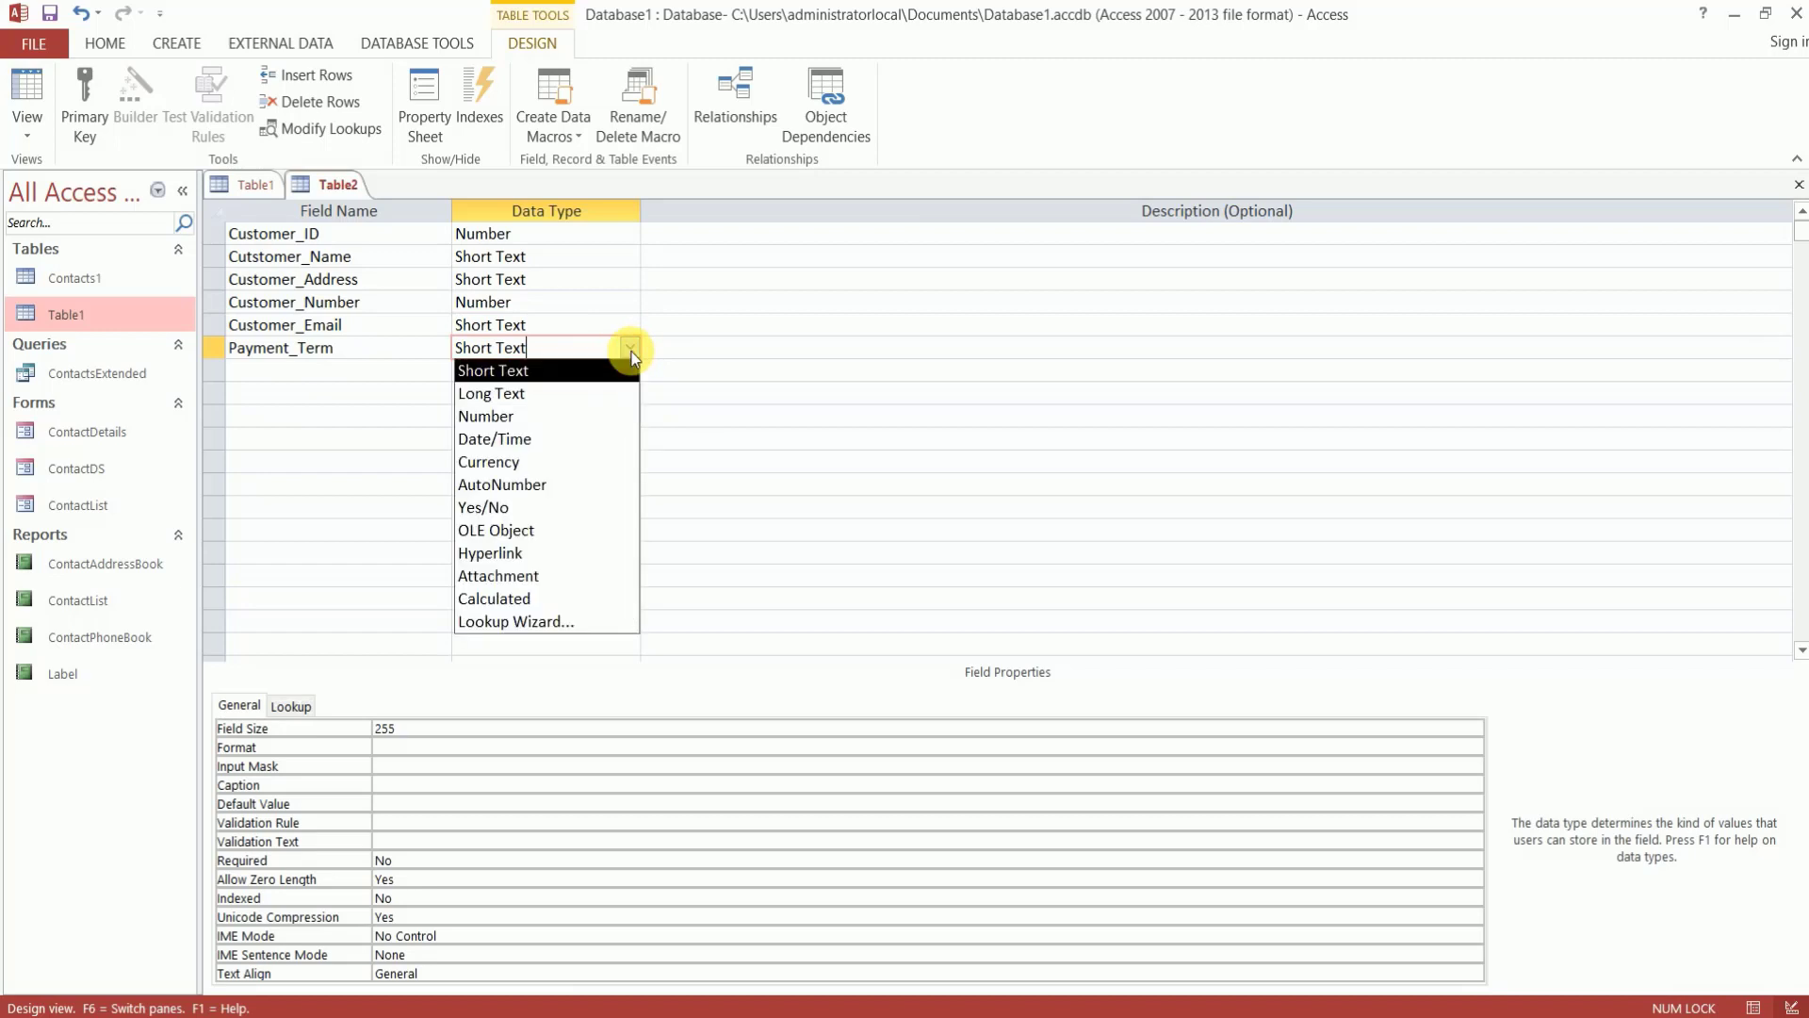
click(522, 369)
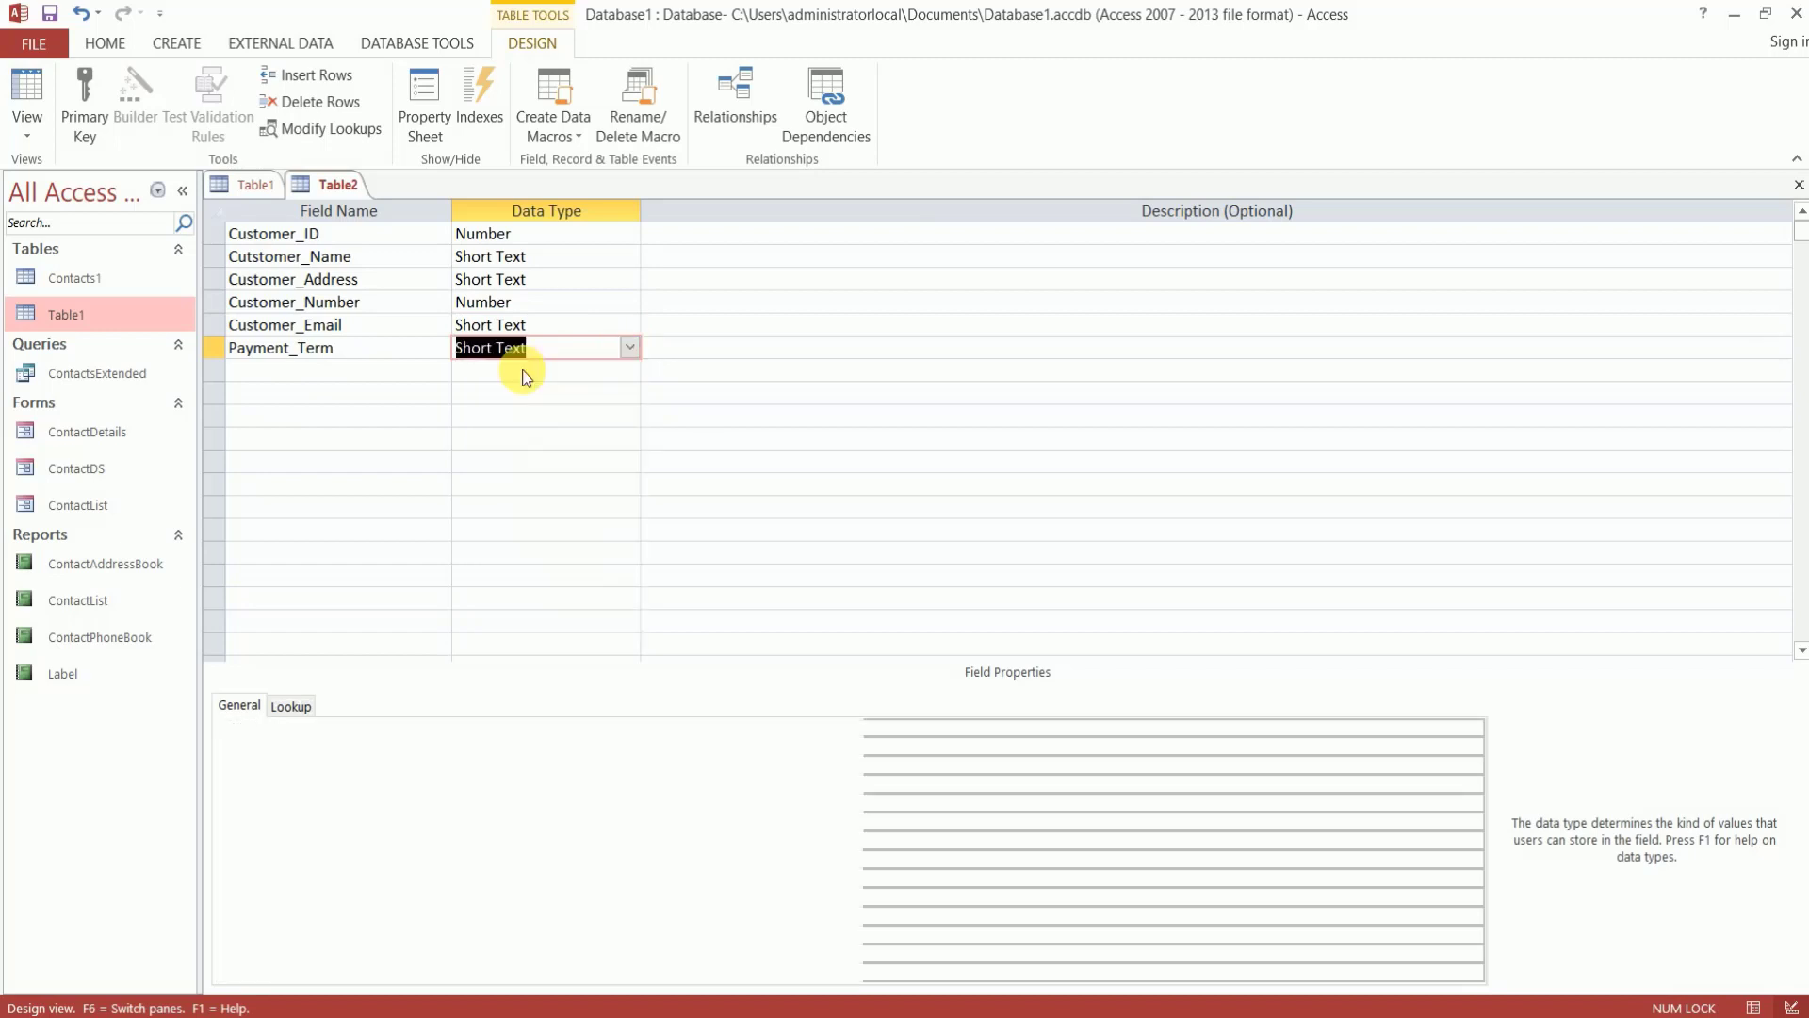
click(721, 347)
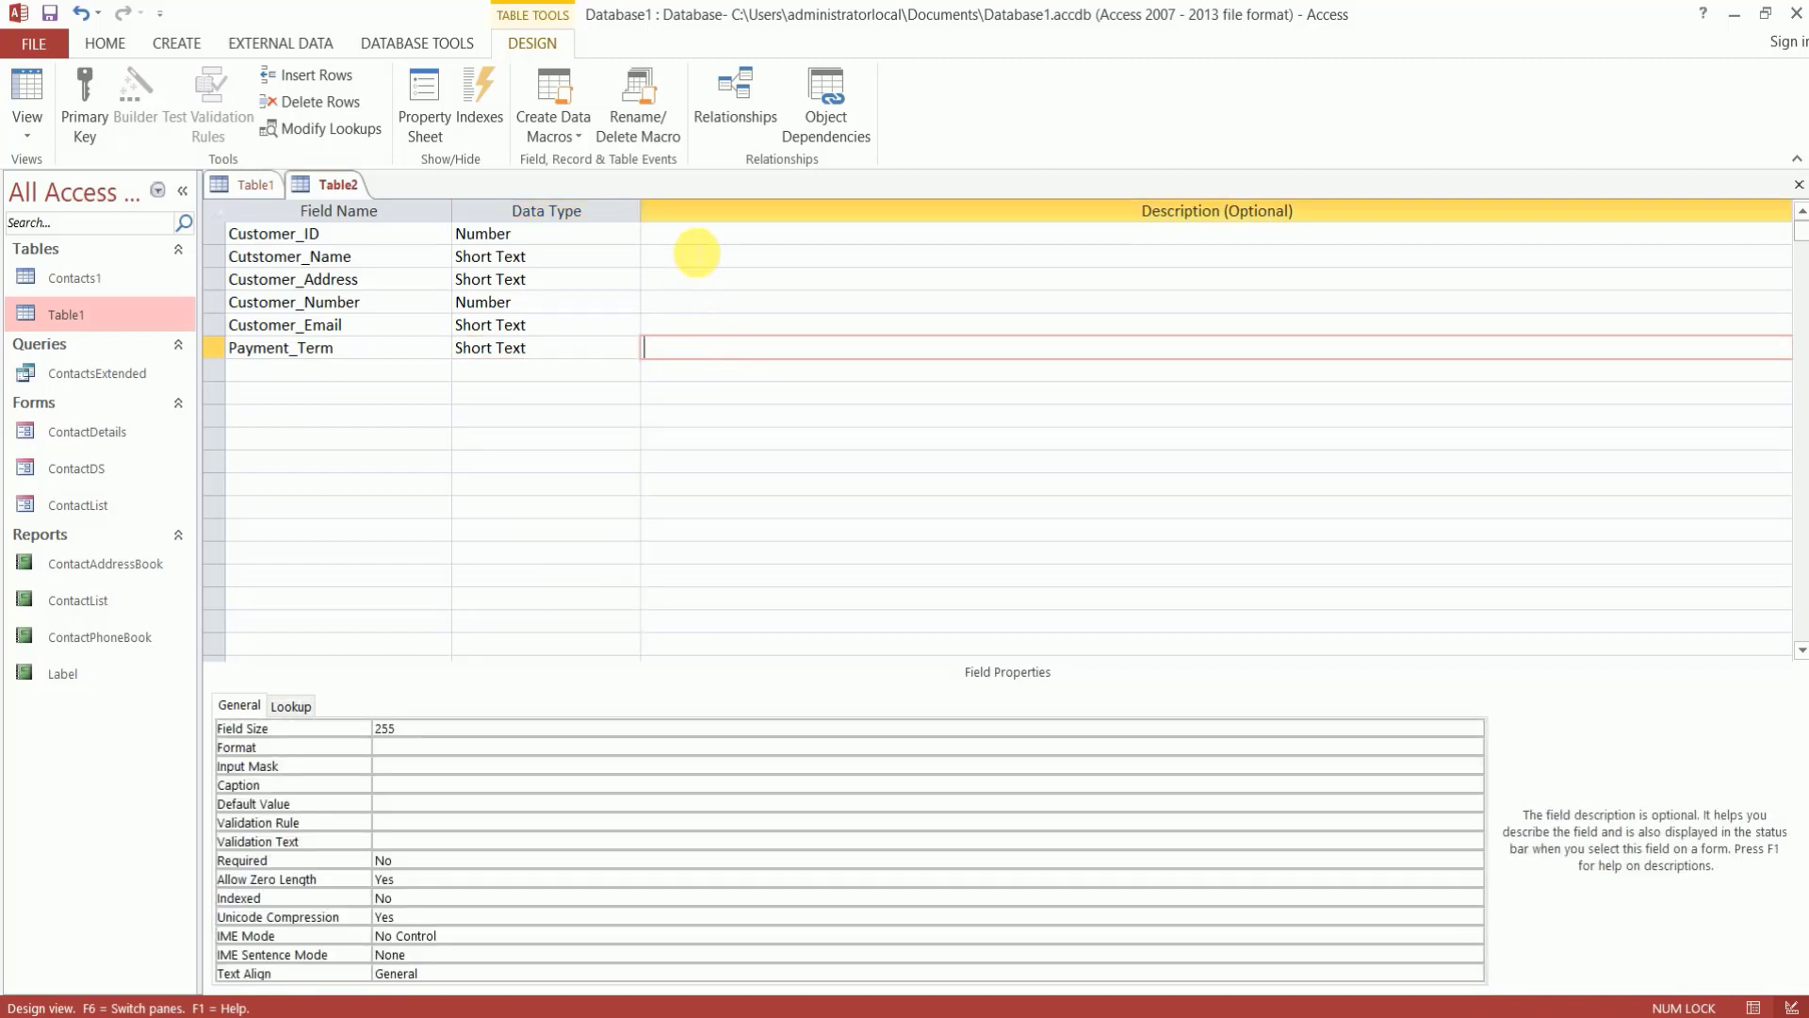
click(707, 238)
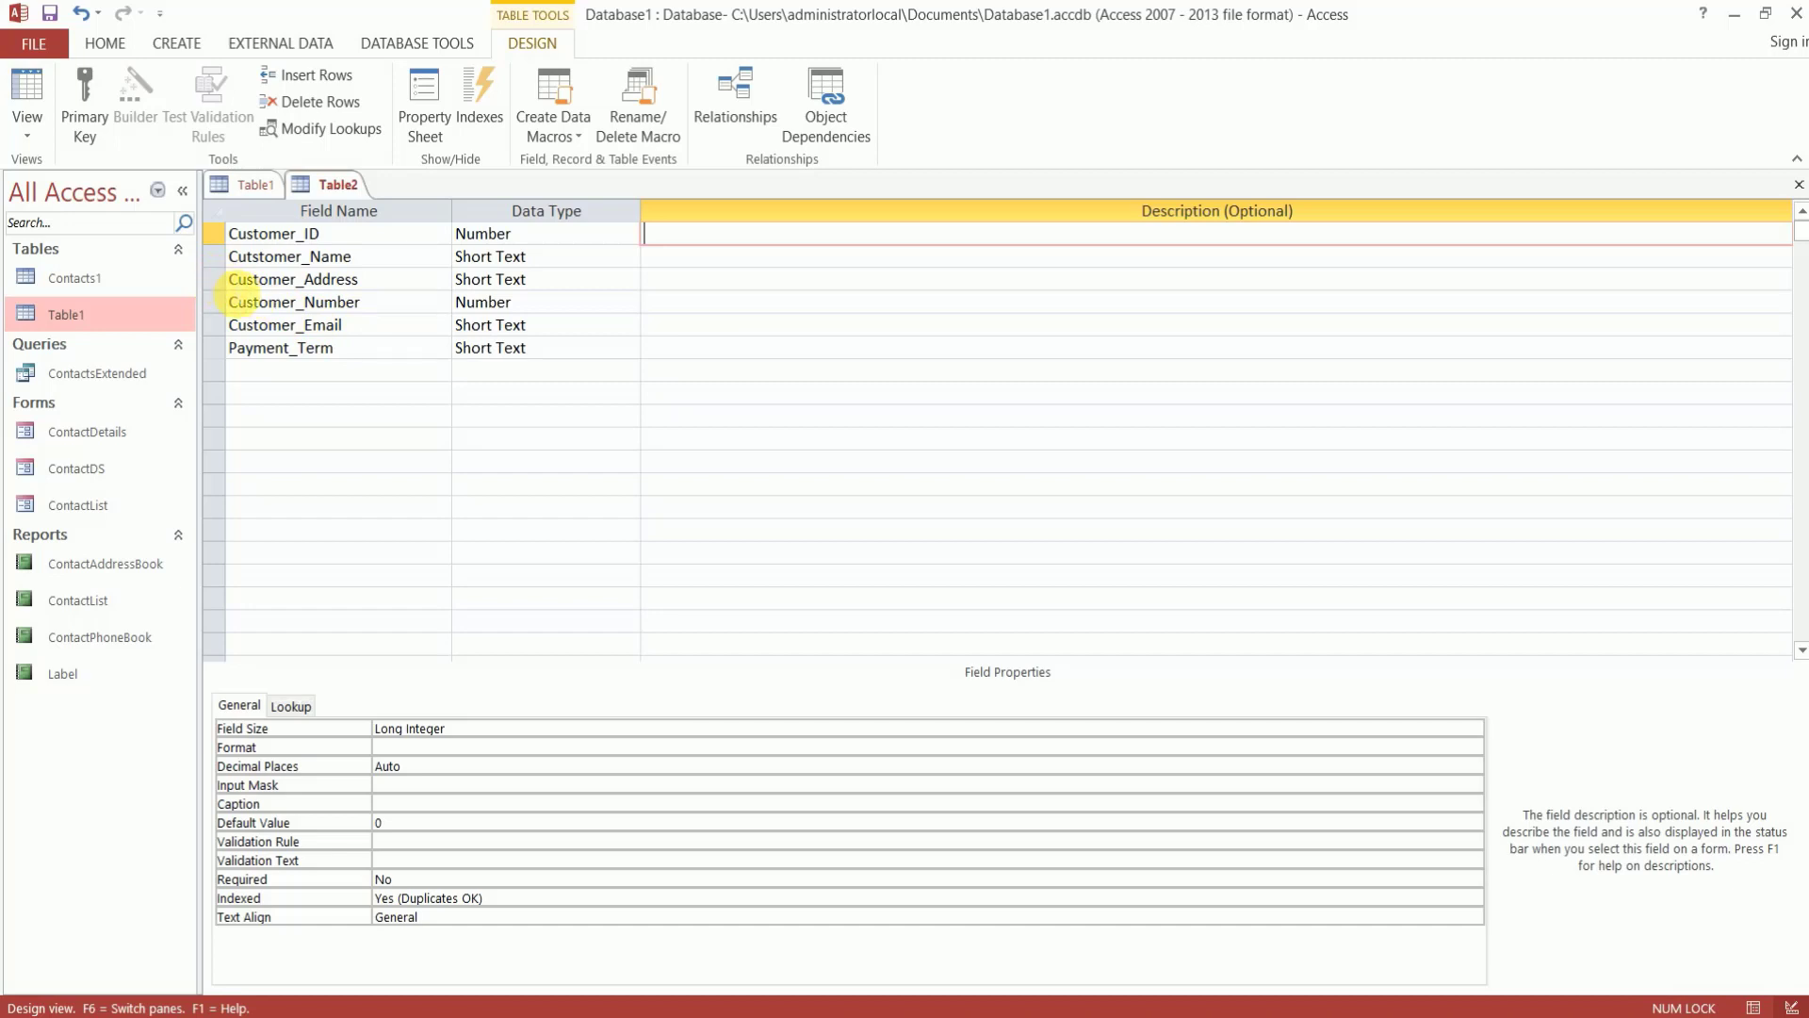
Insert a blank row above the Customer_Address field and delete that blank row again
click(215, 281)
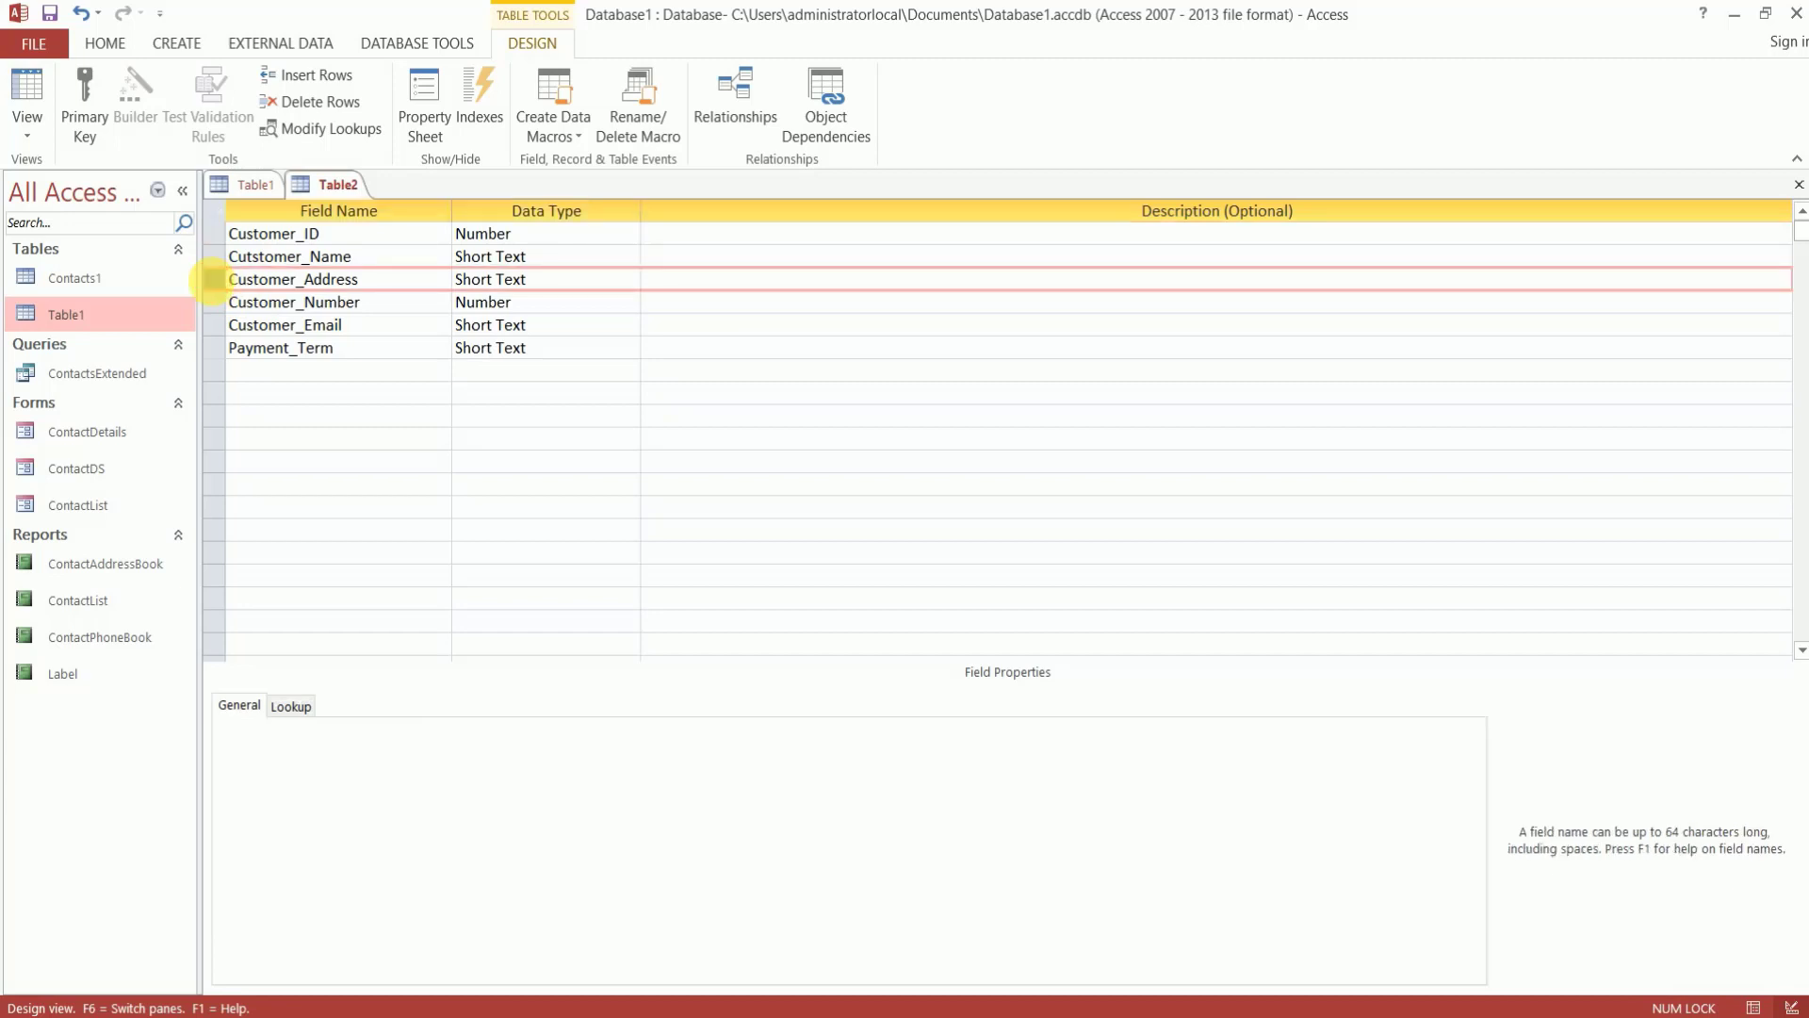
right_click(213, 281)
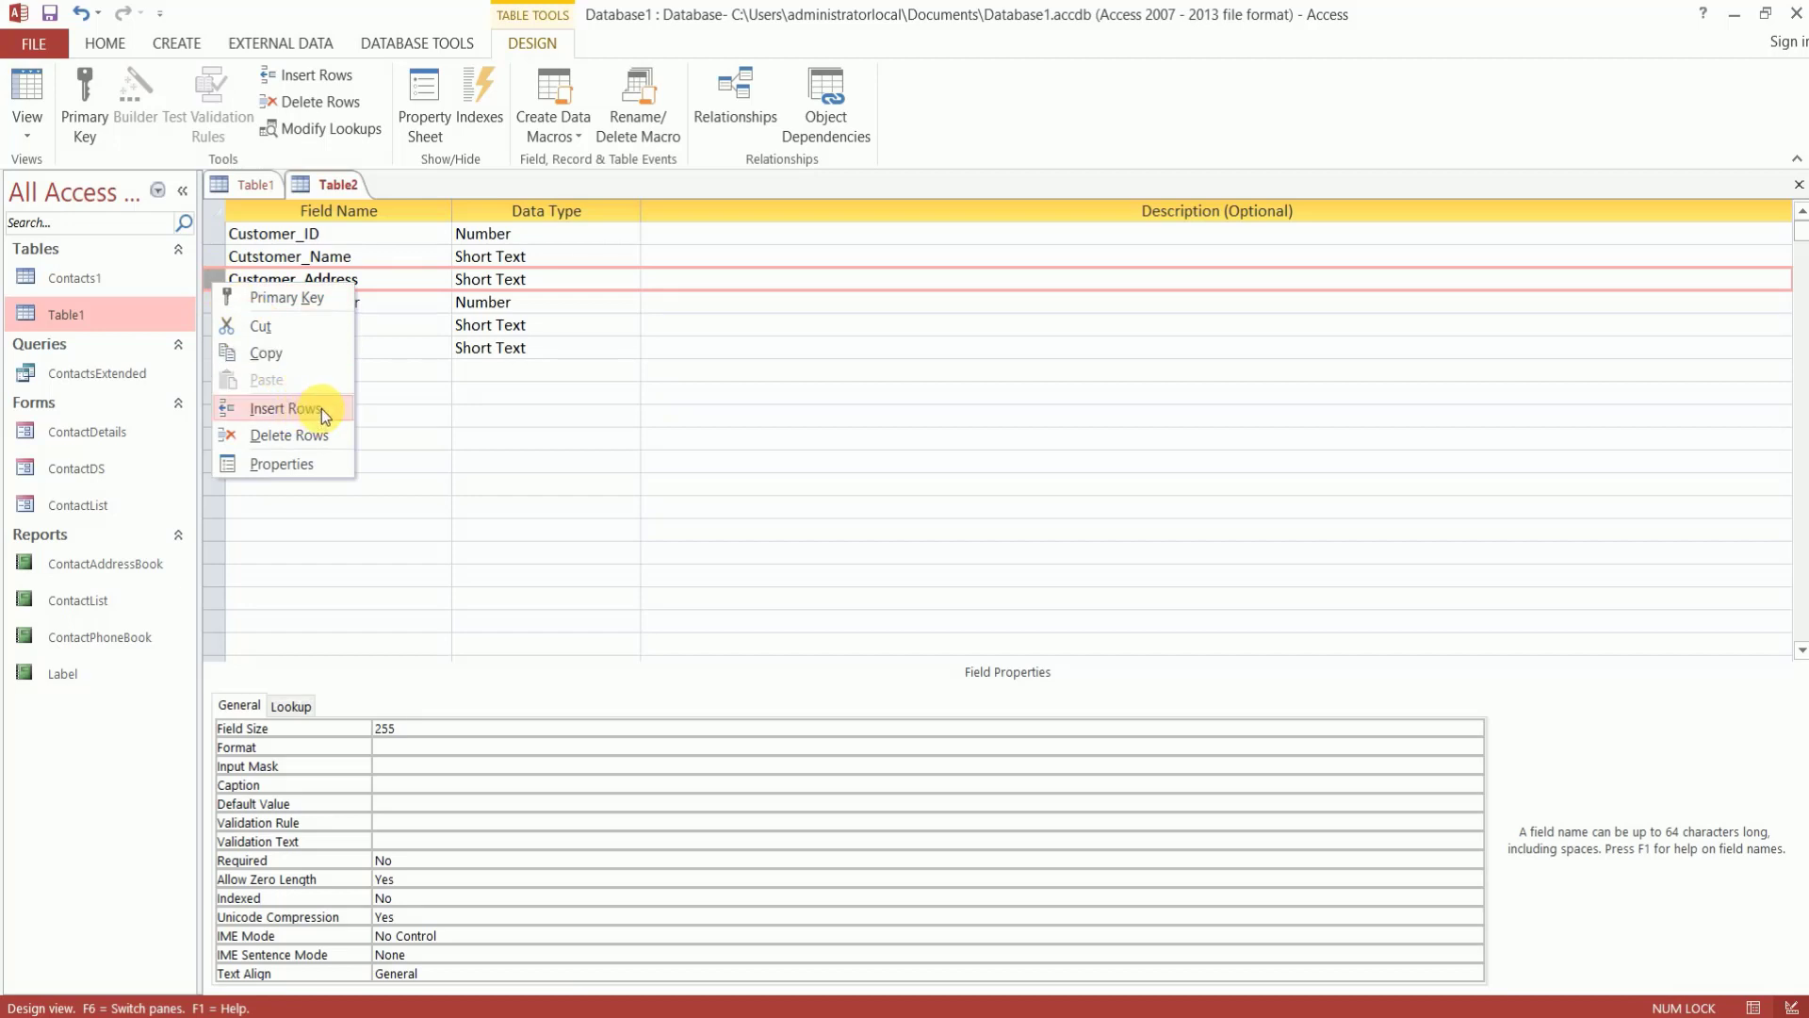
click(320, 409)
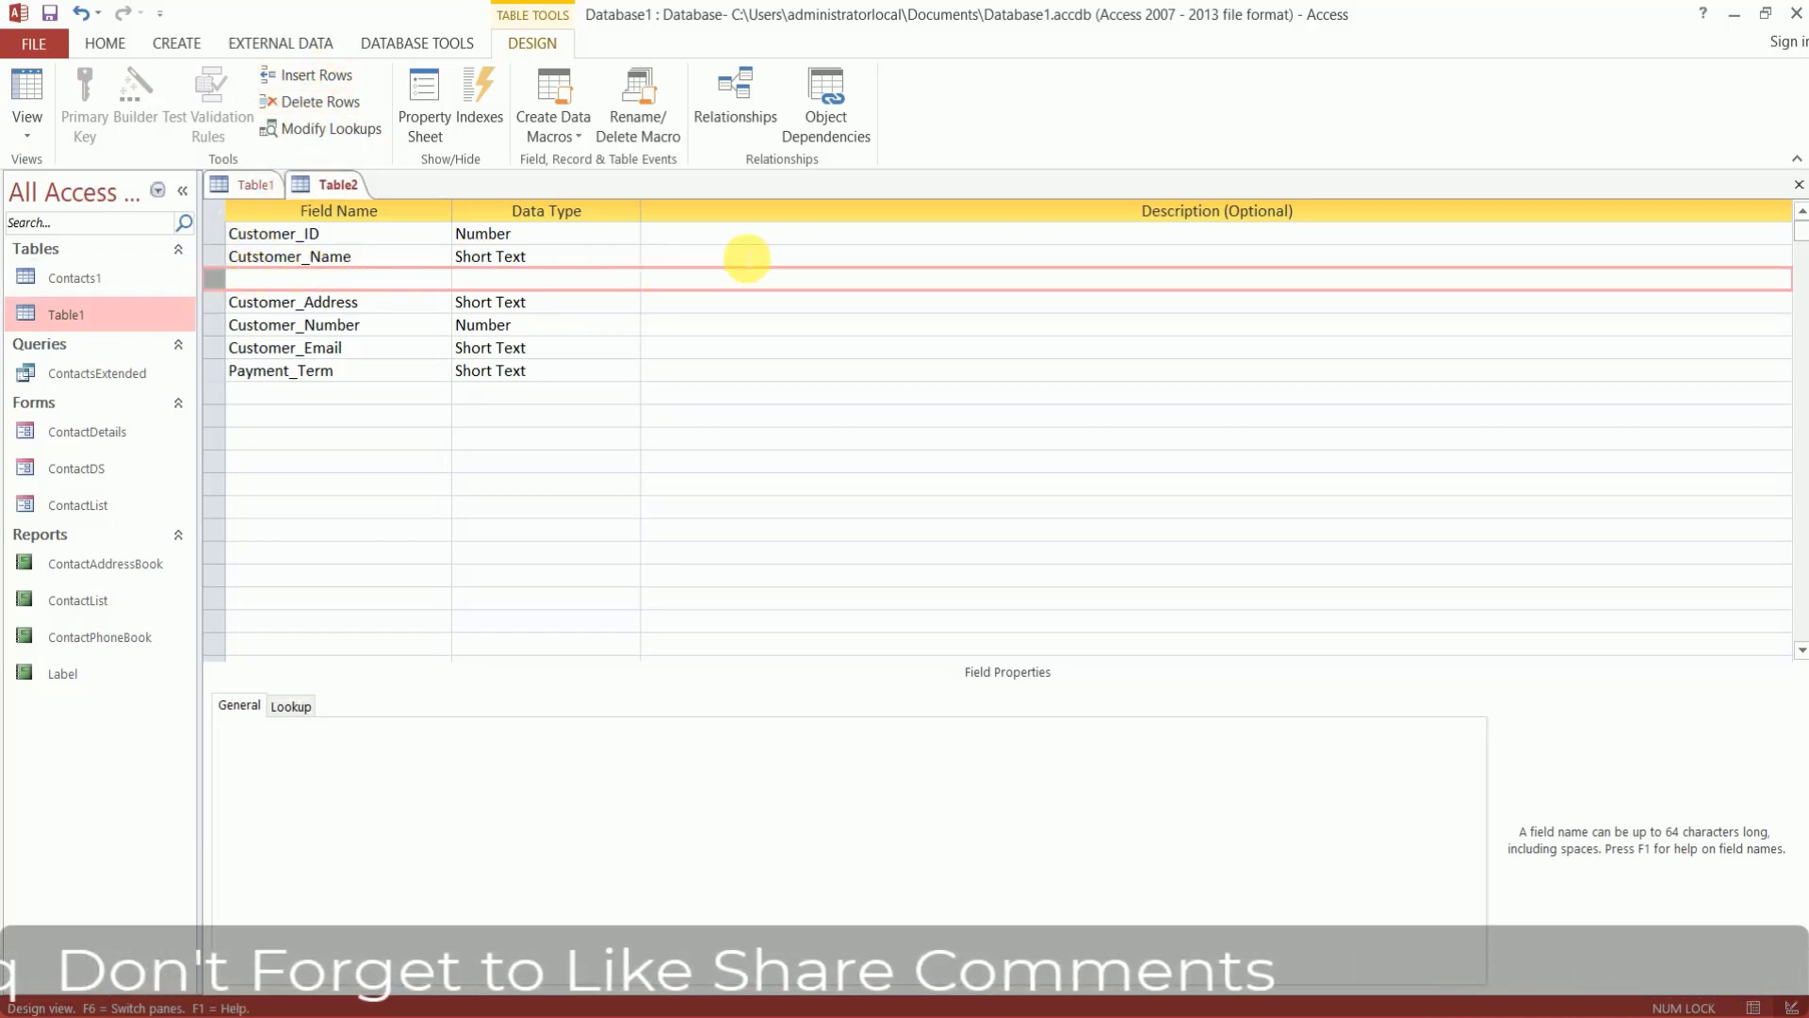
click(348, 102)
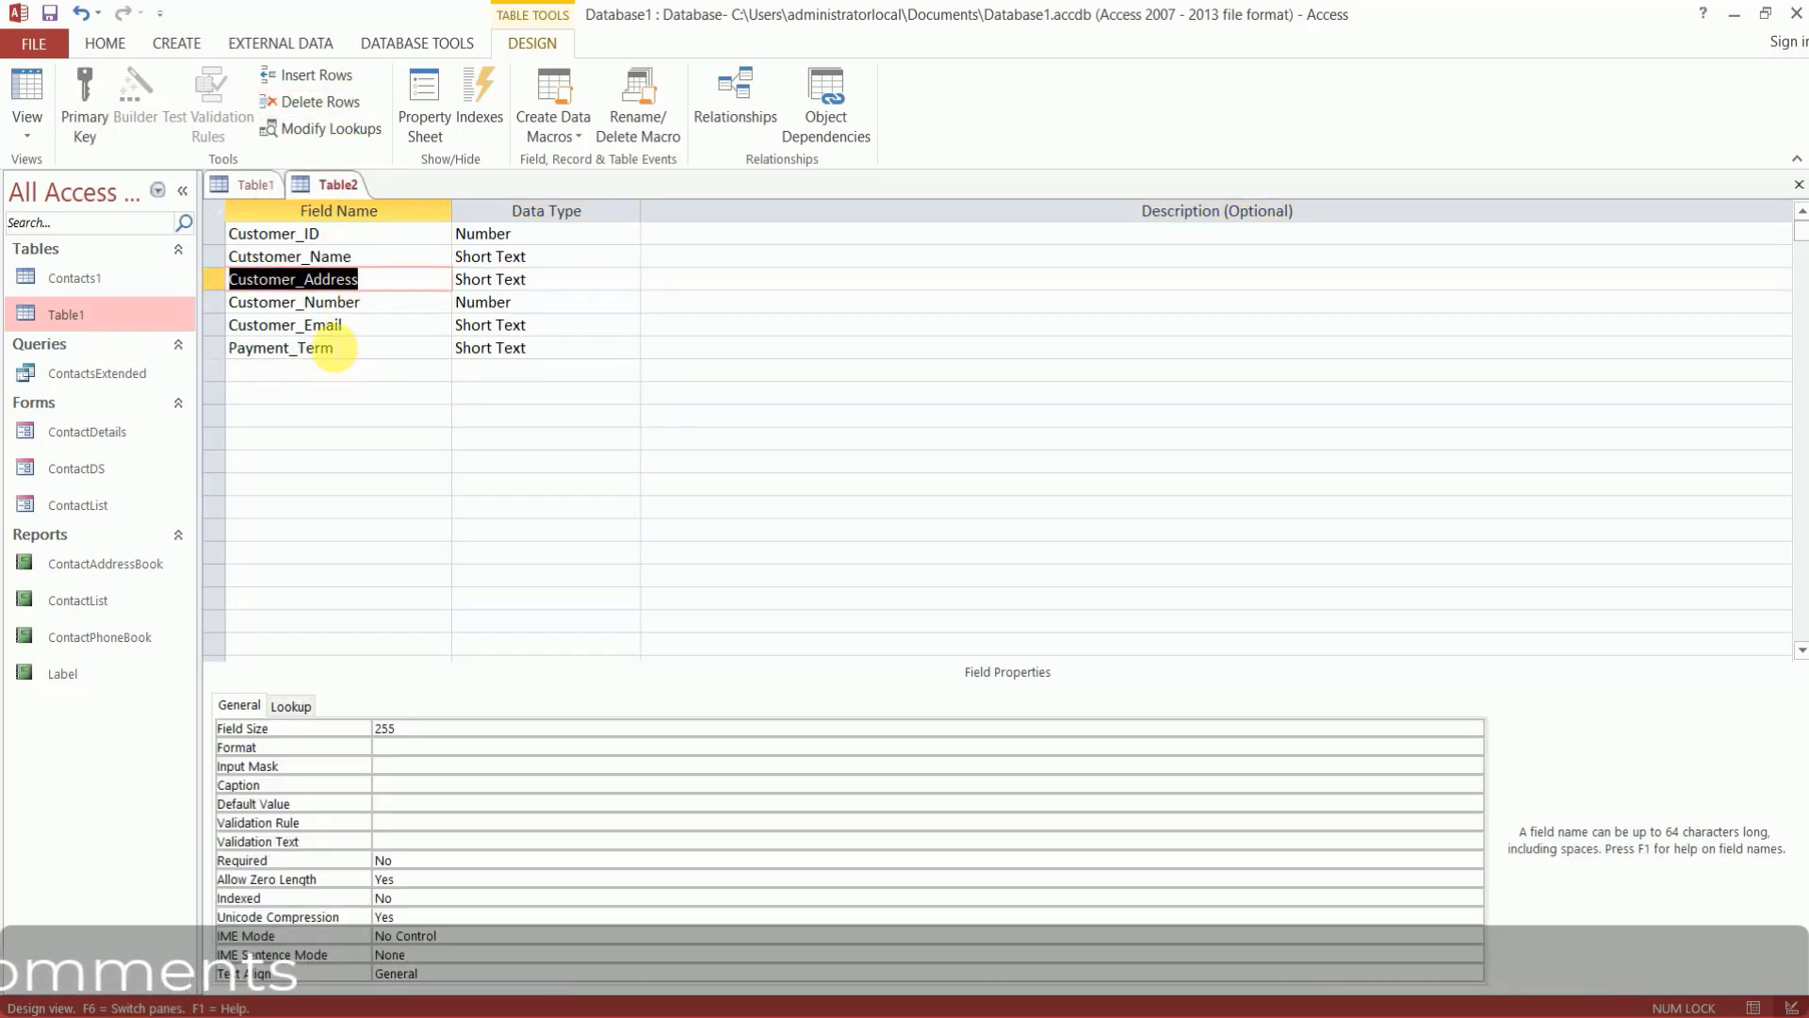
click(362, 373)
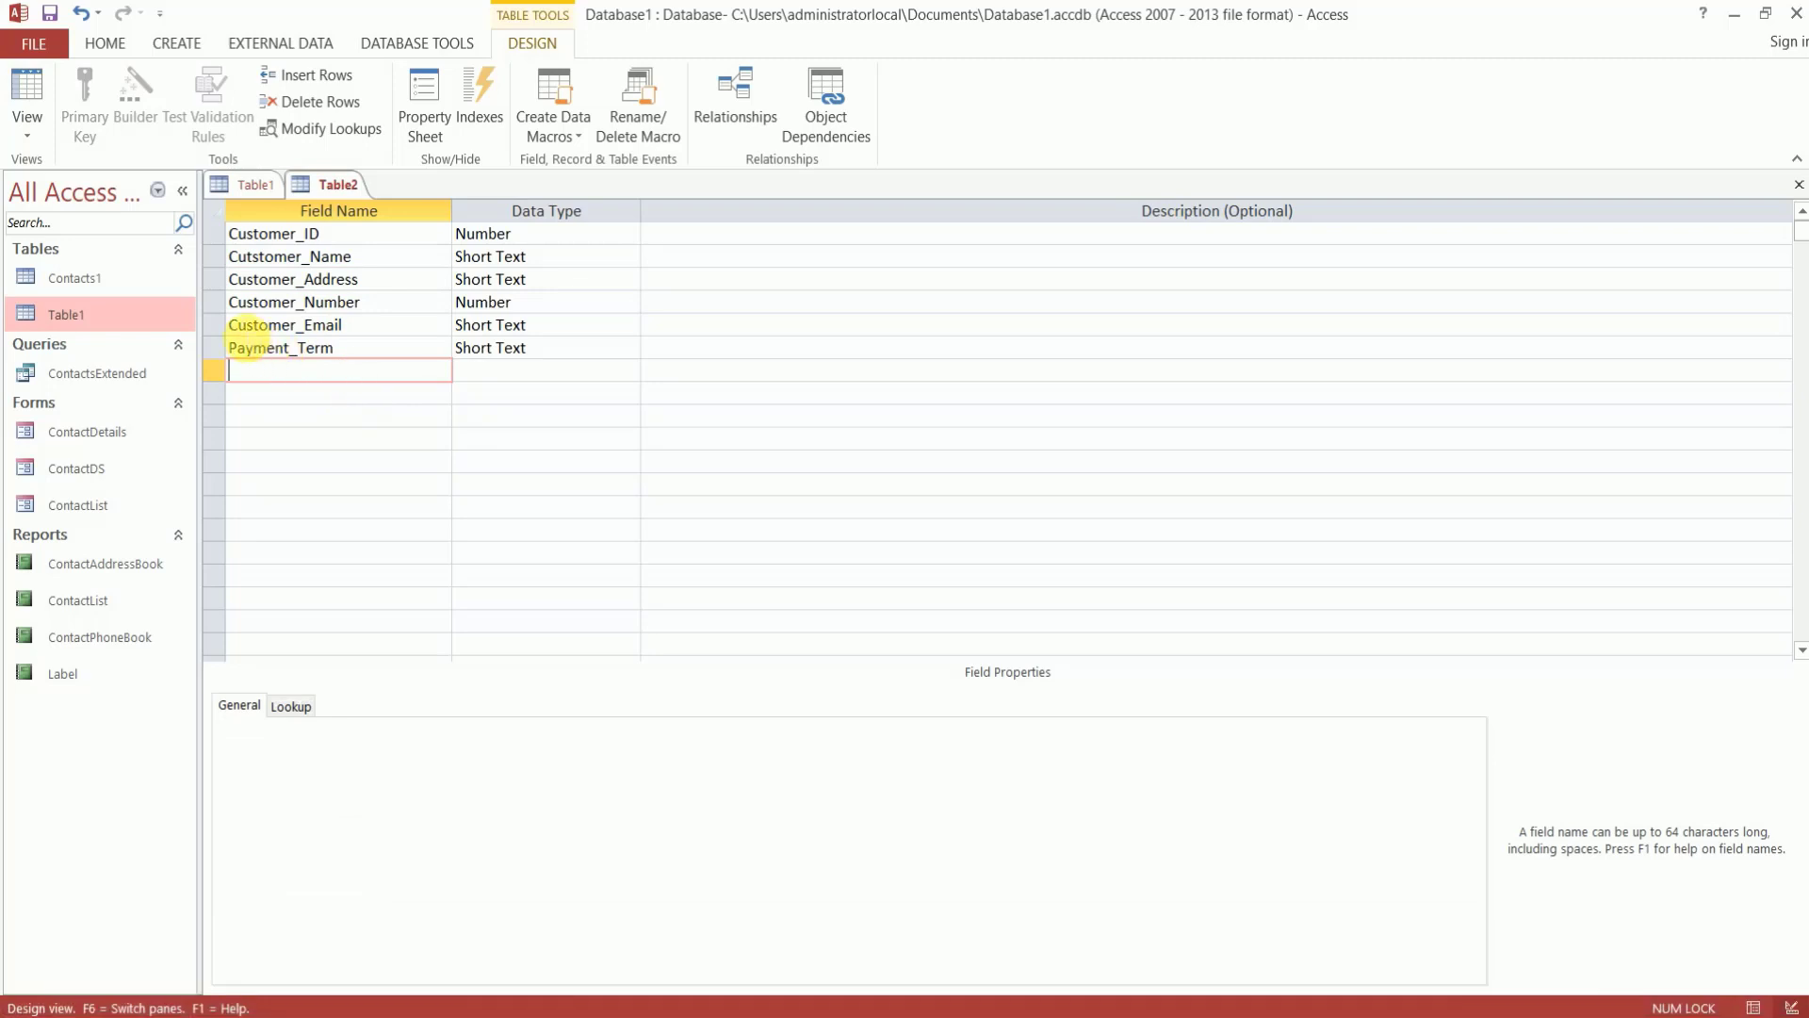
Try to delete the Customer_Email row from the table design
click(213, 325)
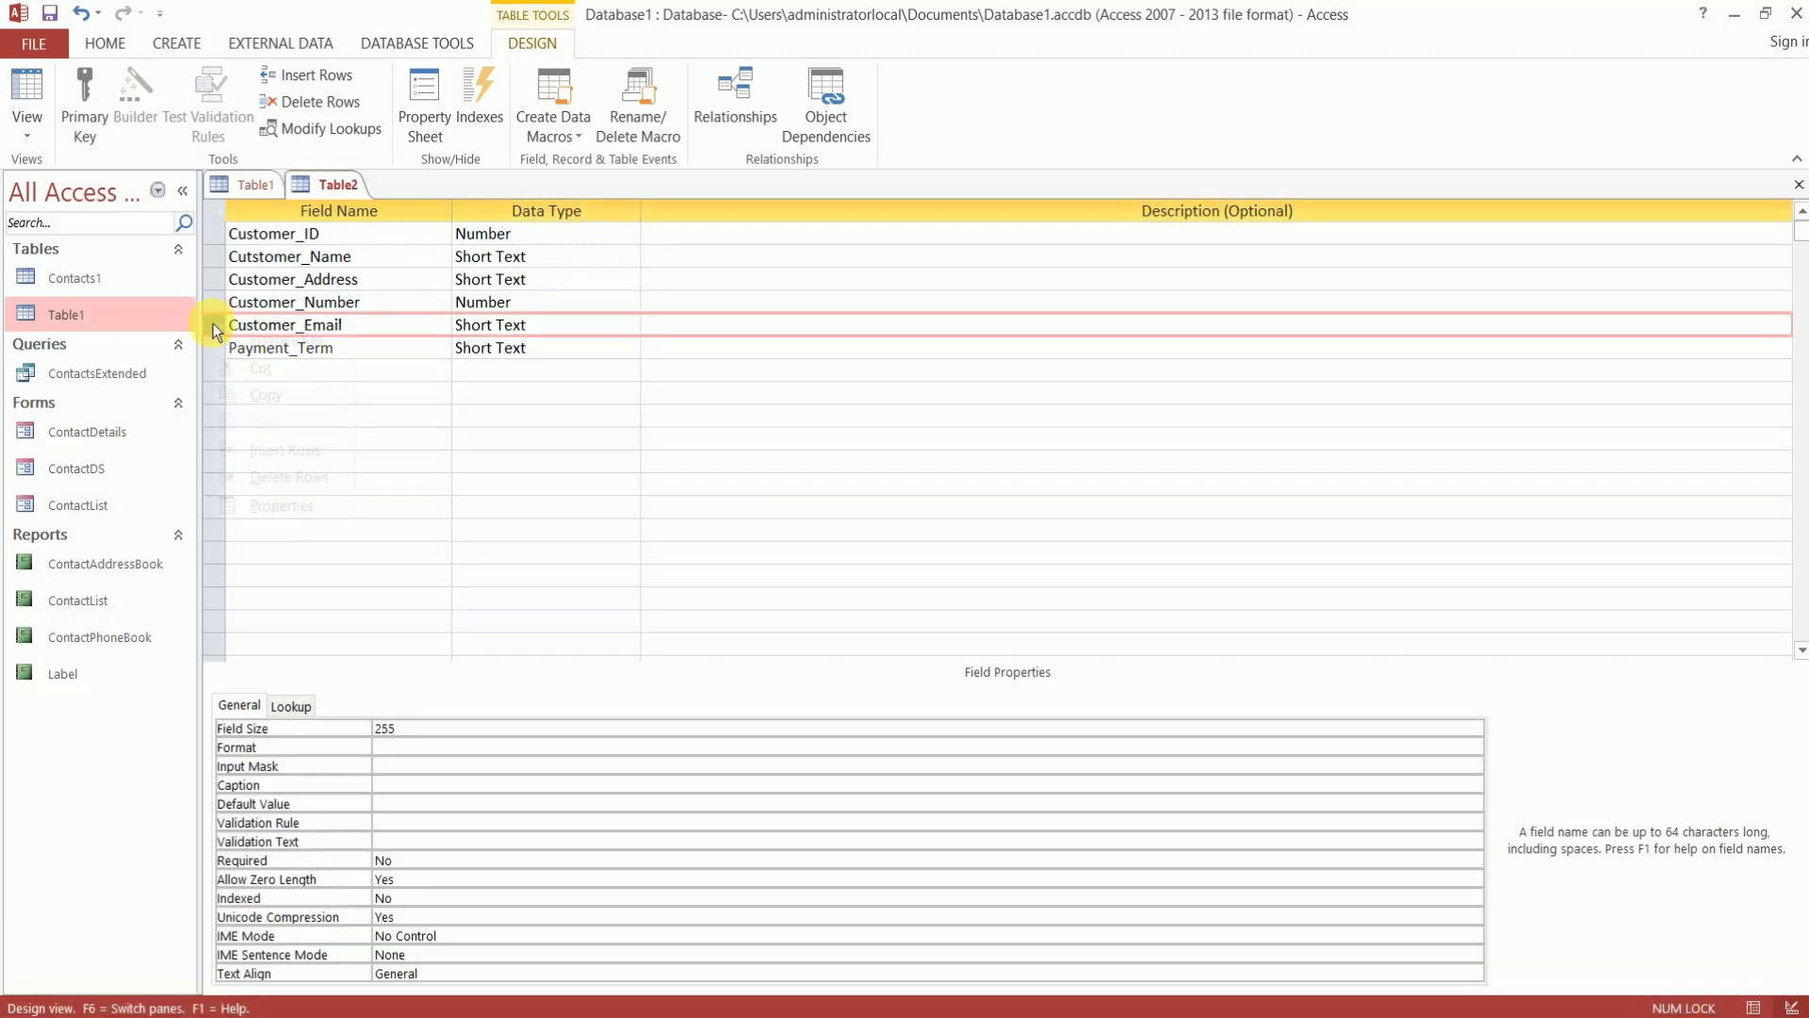
right_click(213, 324)
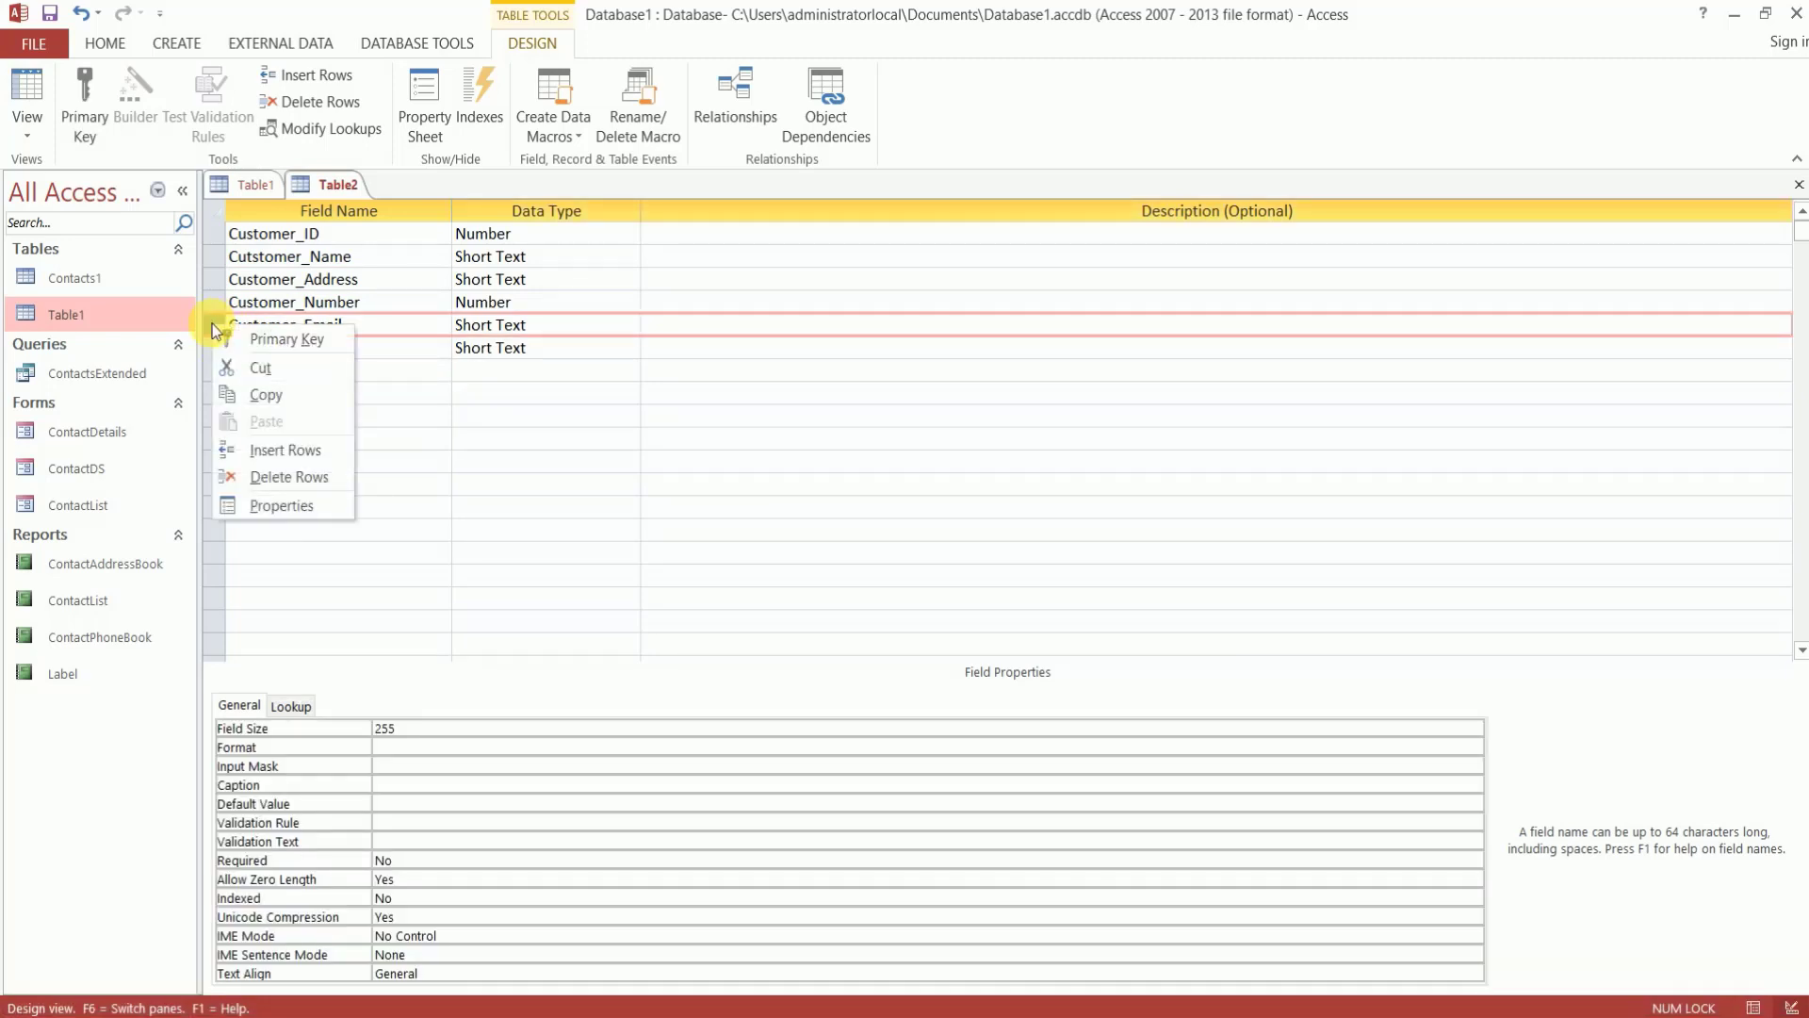
click(322, 473)
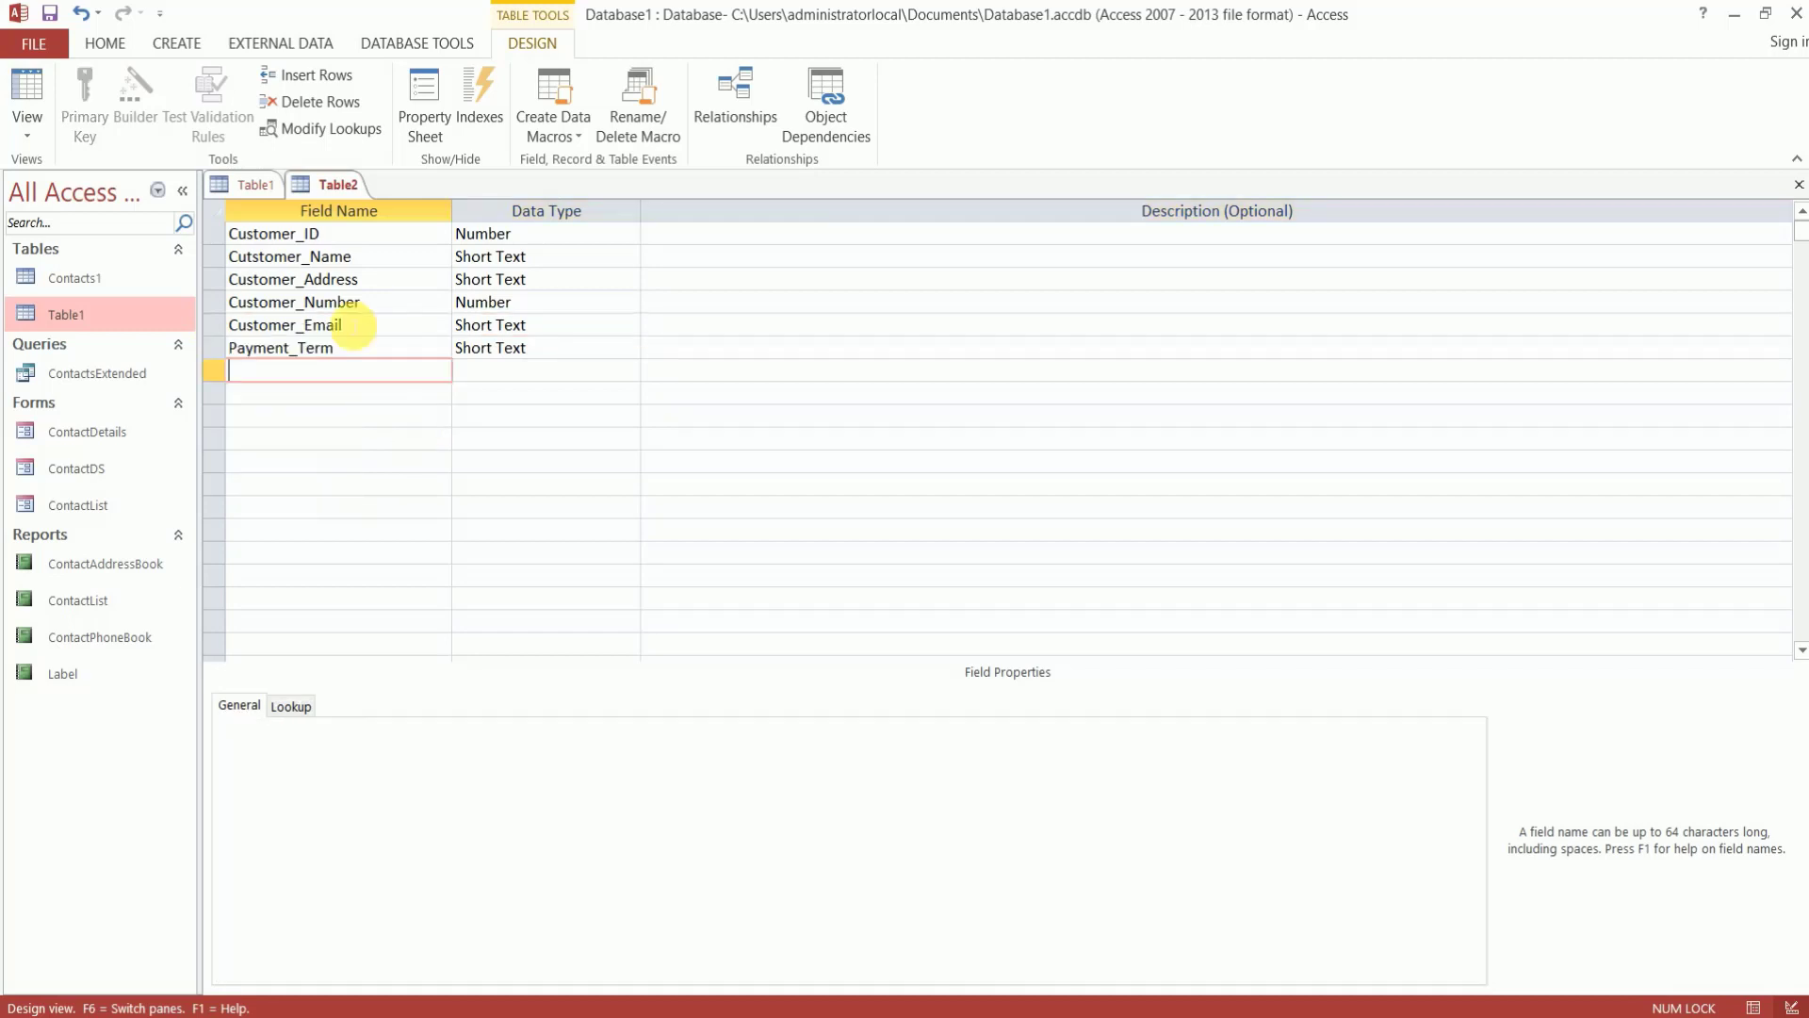
Save the table under the name techlogic and agree to have a primary key created
right_click(335, 185)
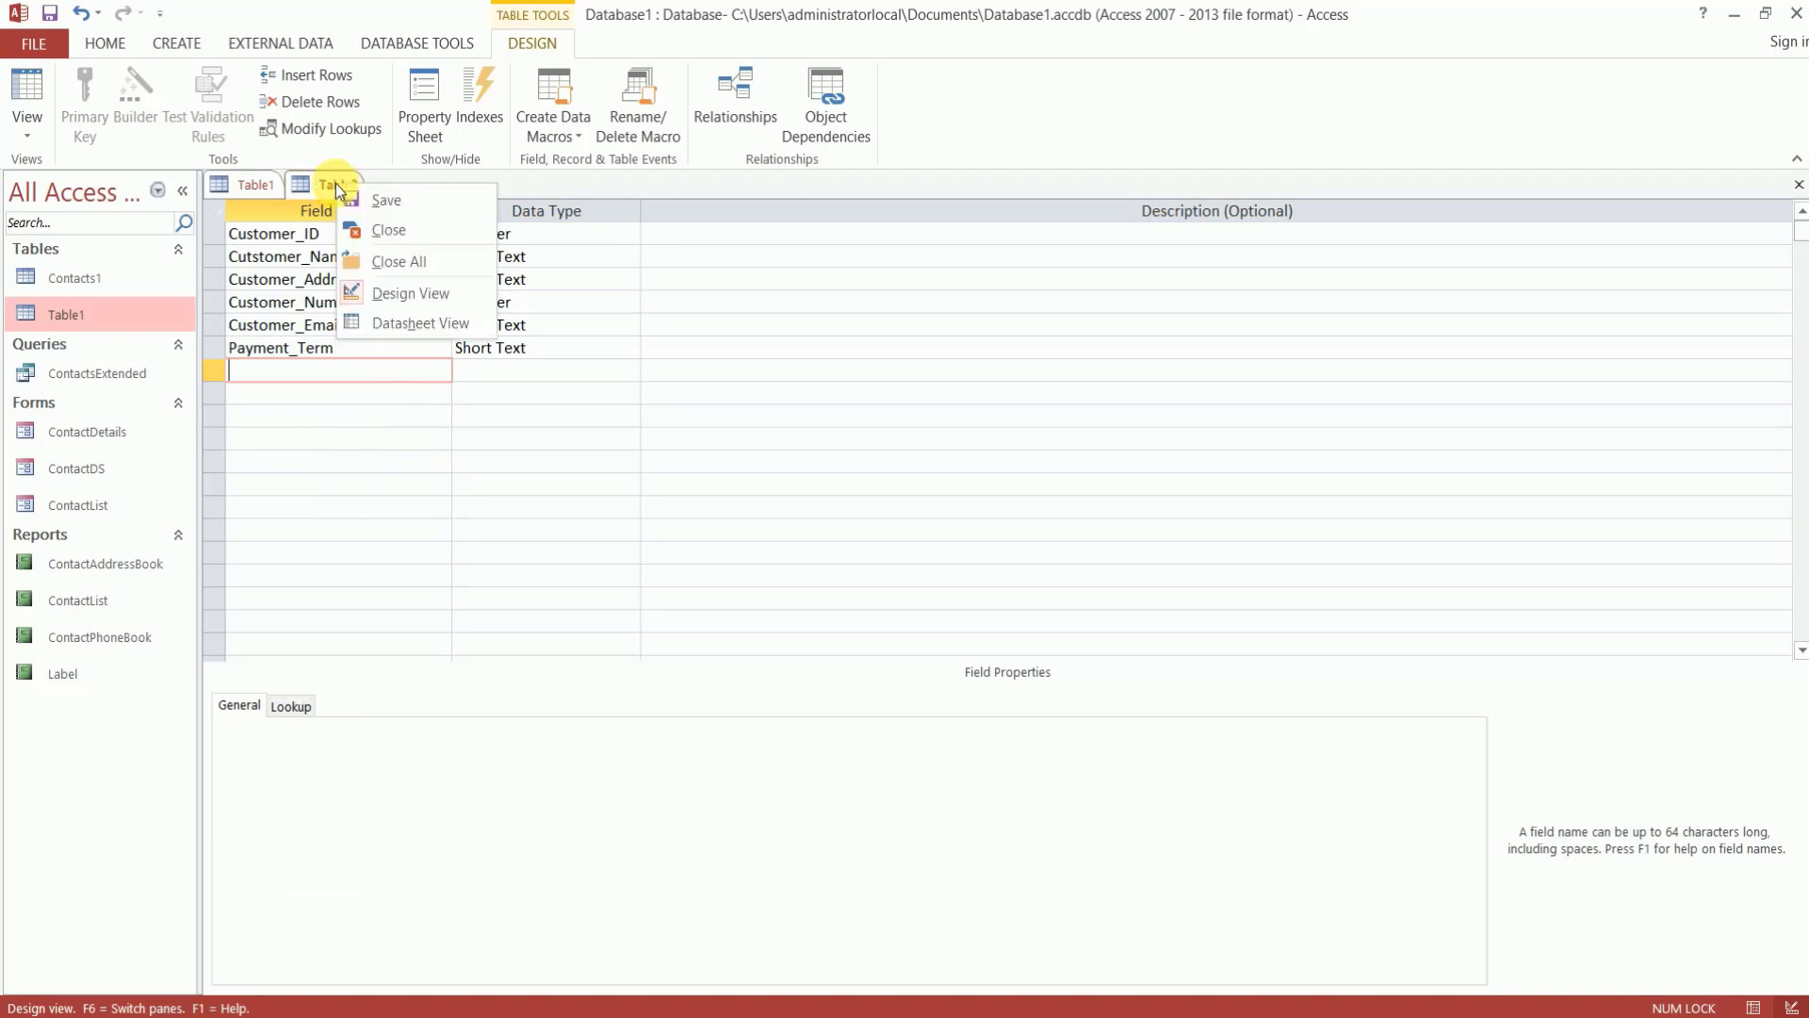
click(415, 205)
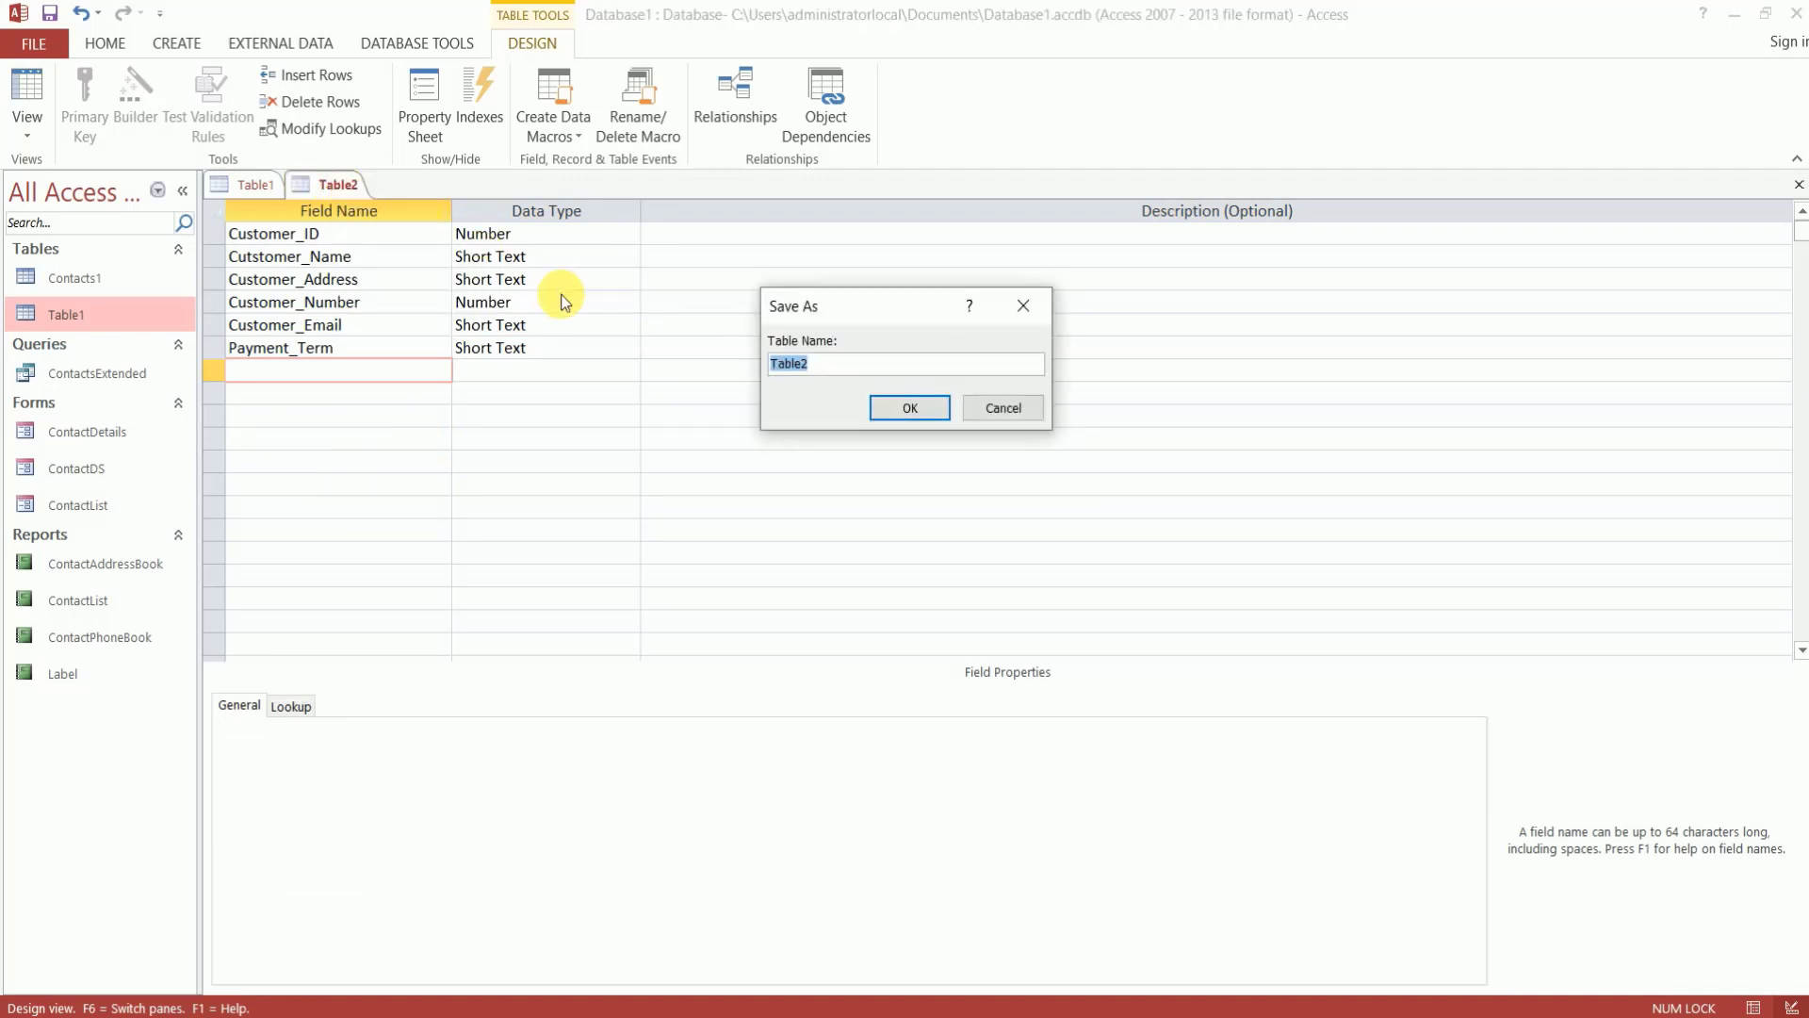
text(techlogic)
click(900, 408)
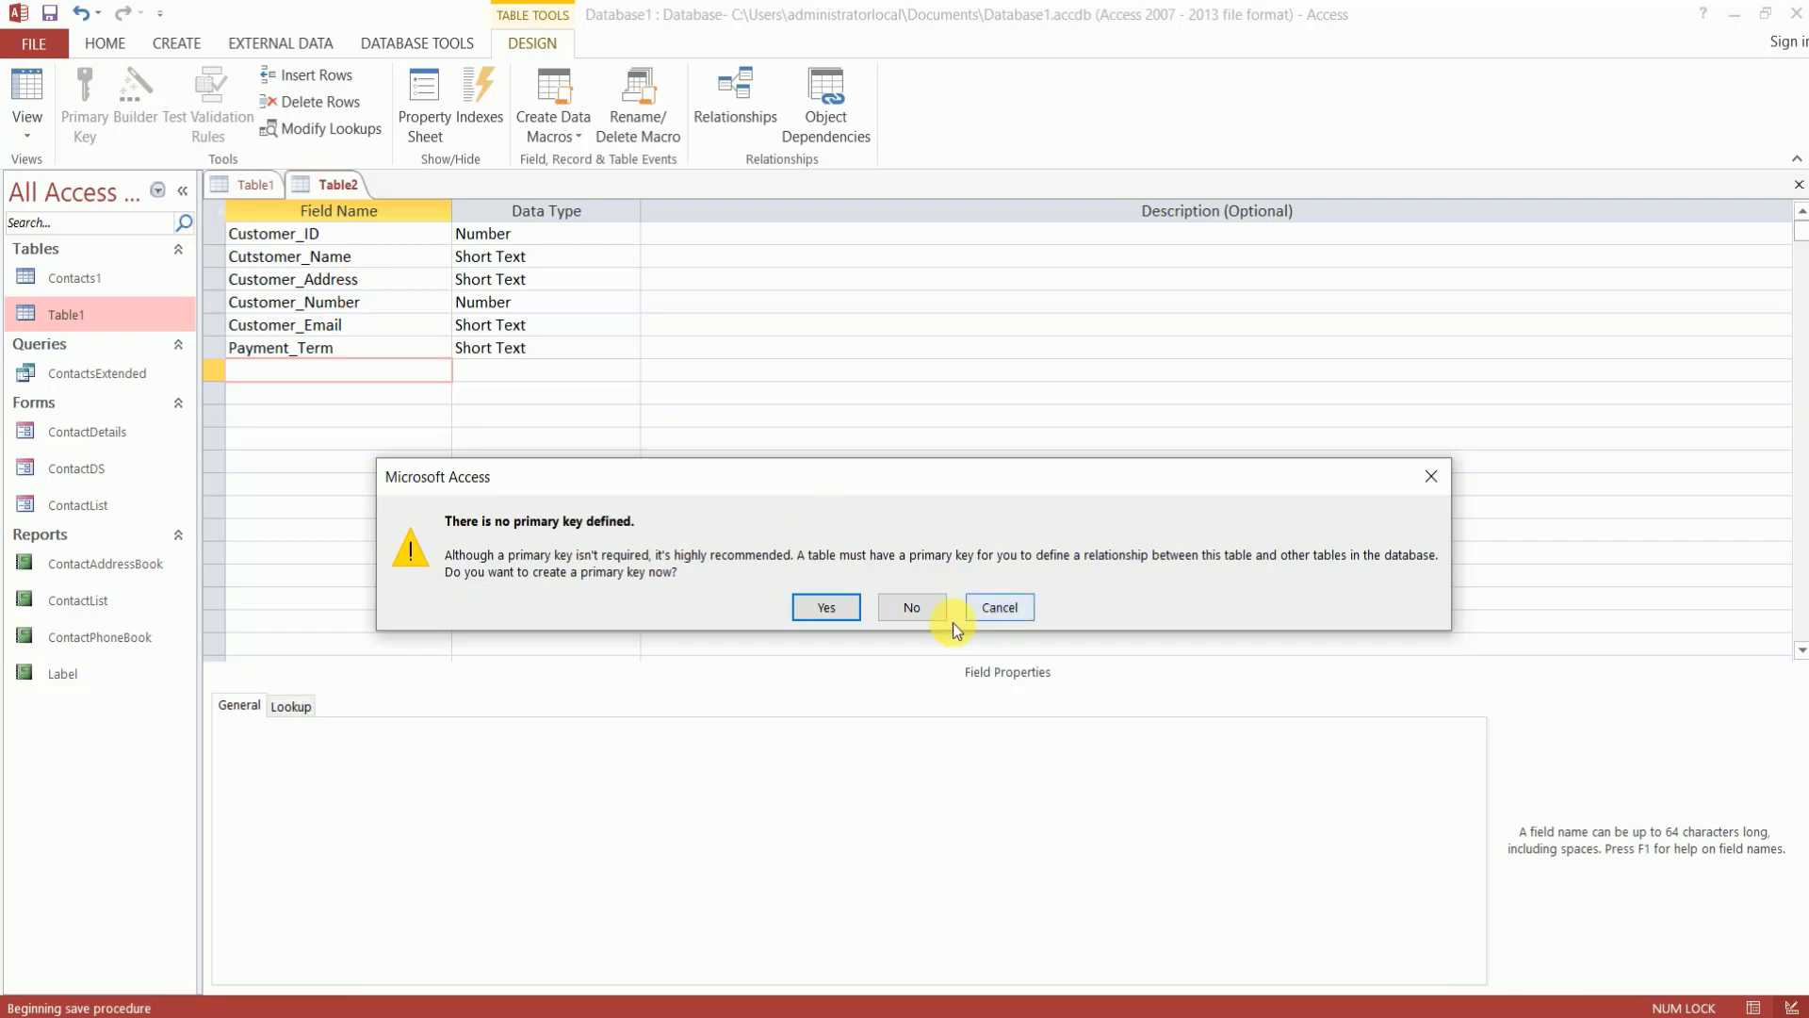
click(823, 608)
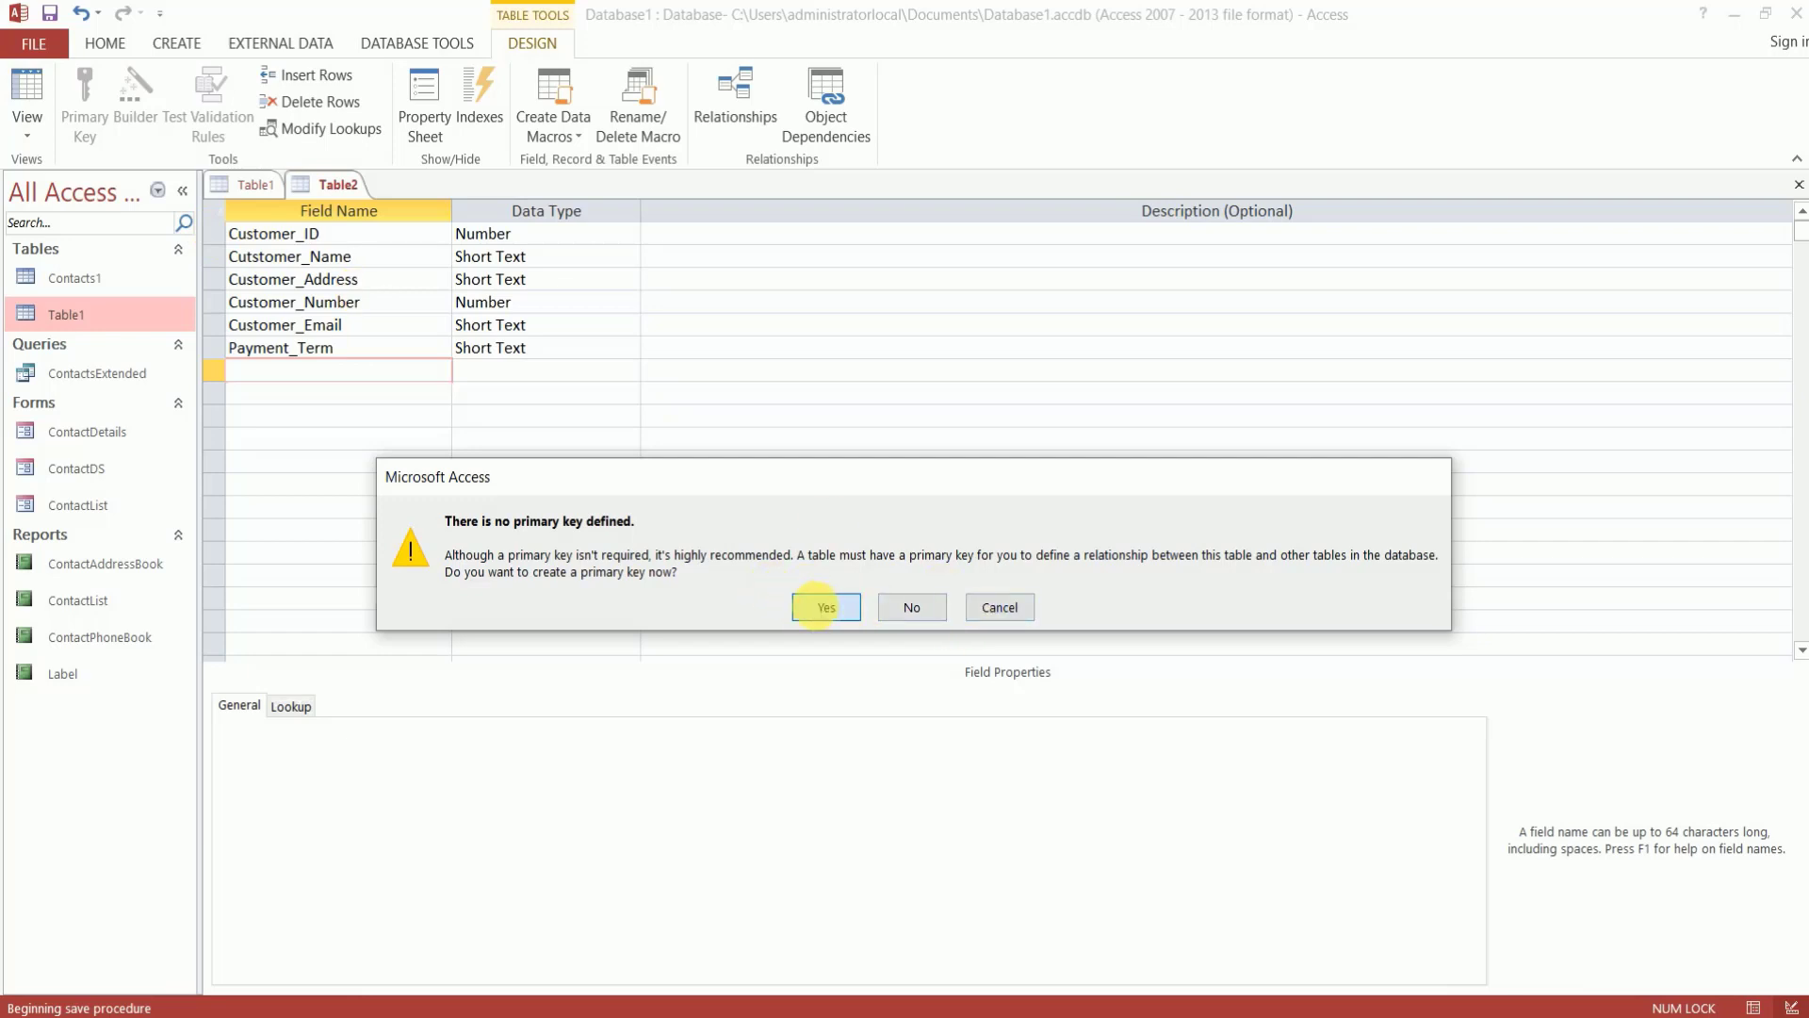